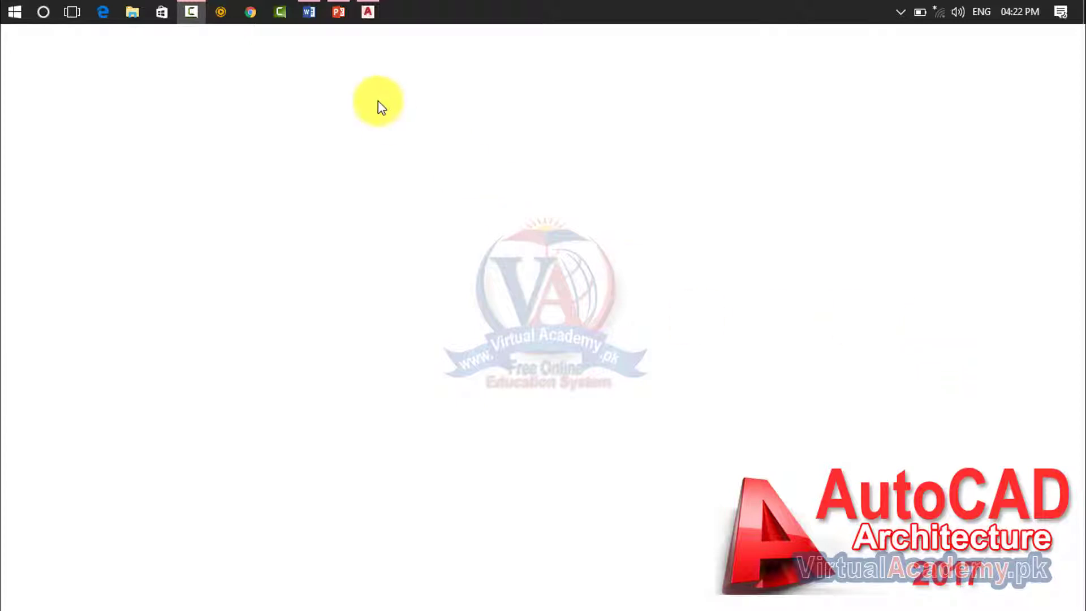
# Check the drawing units with UN and close the Drawing Units dialog
pyautogui.click(372, 11)
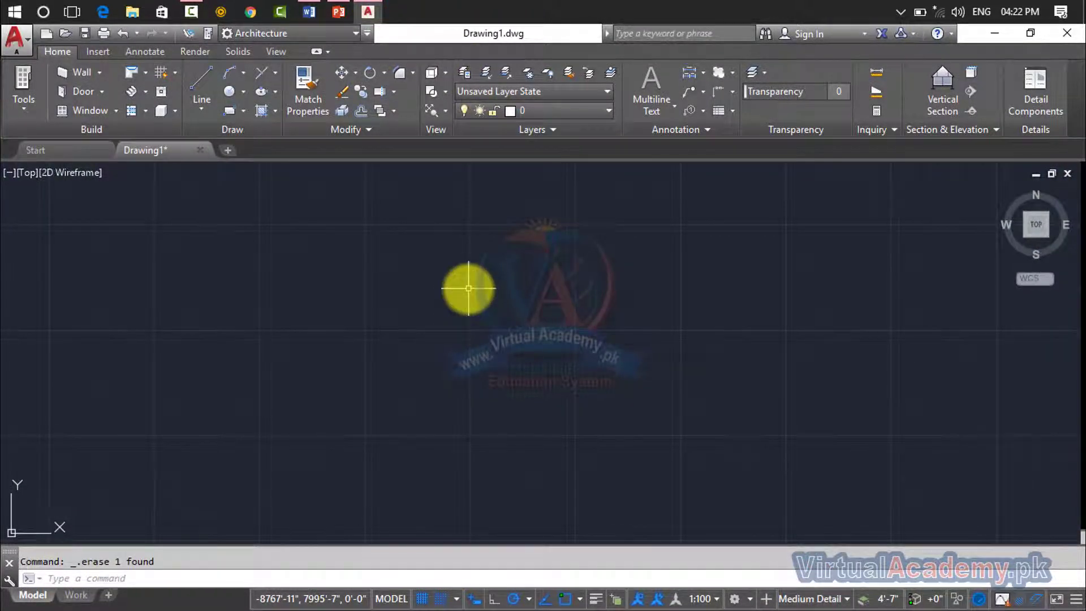
pyautogui.write('UN')
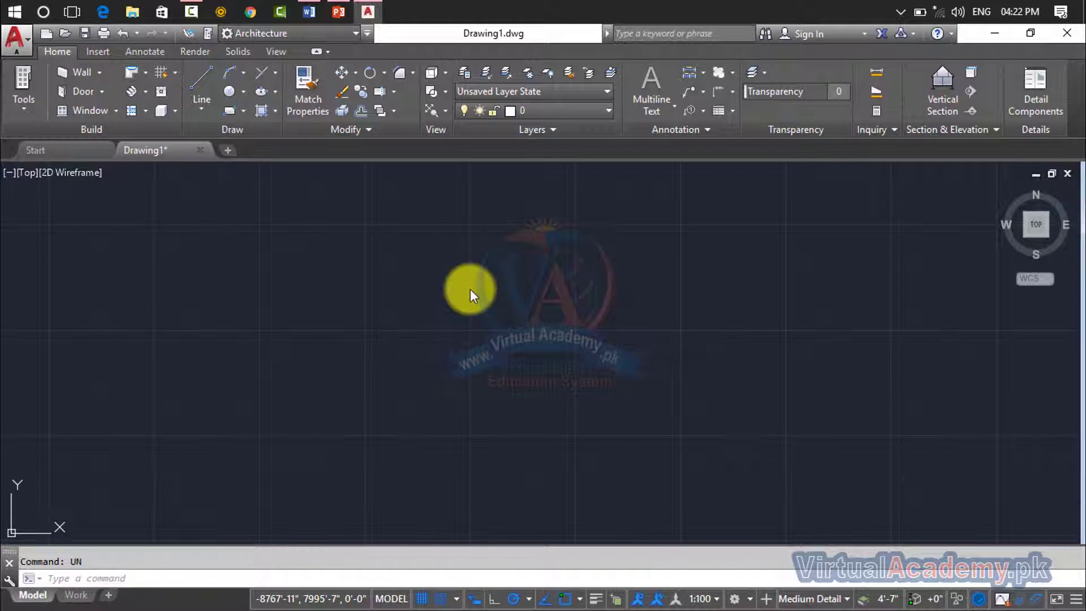
pyautogui.press('Return')
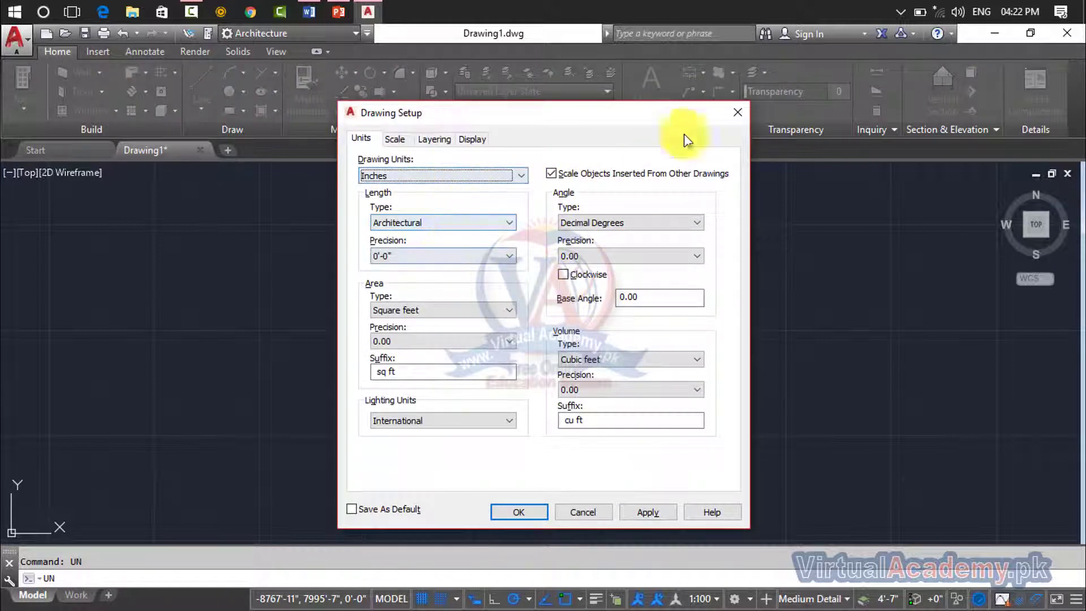
pyautogui.click(732, 113)
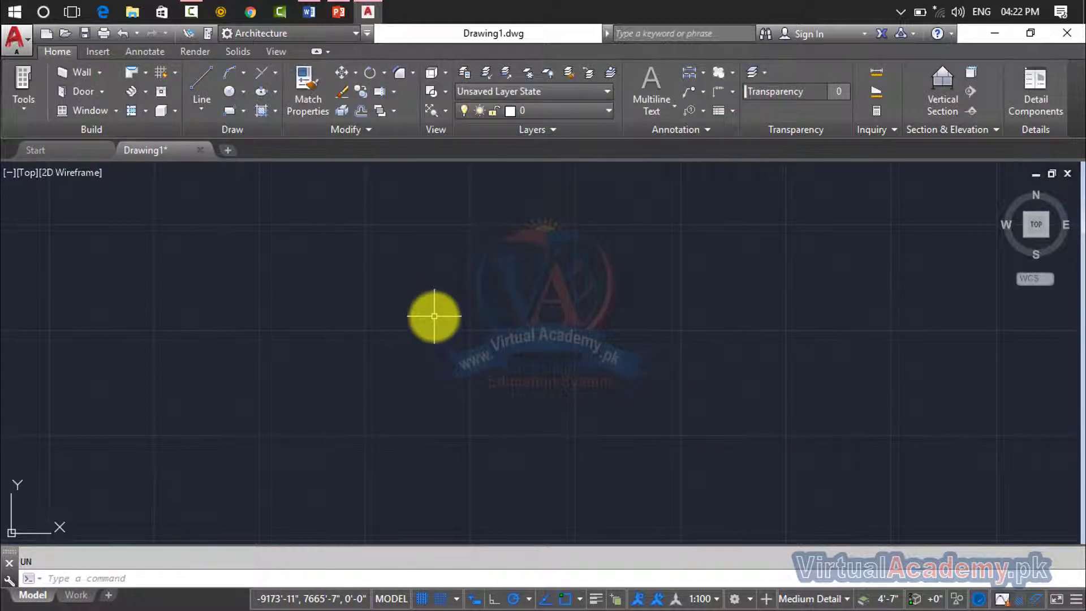
# Draw a 10-foot horizontal line from near the centre, pan it into view and select it
pyautogui.press('Return')
pyautogui.click(406, 314)
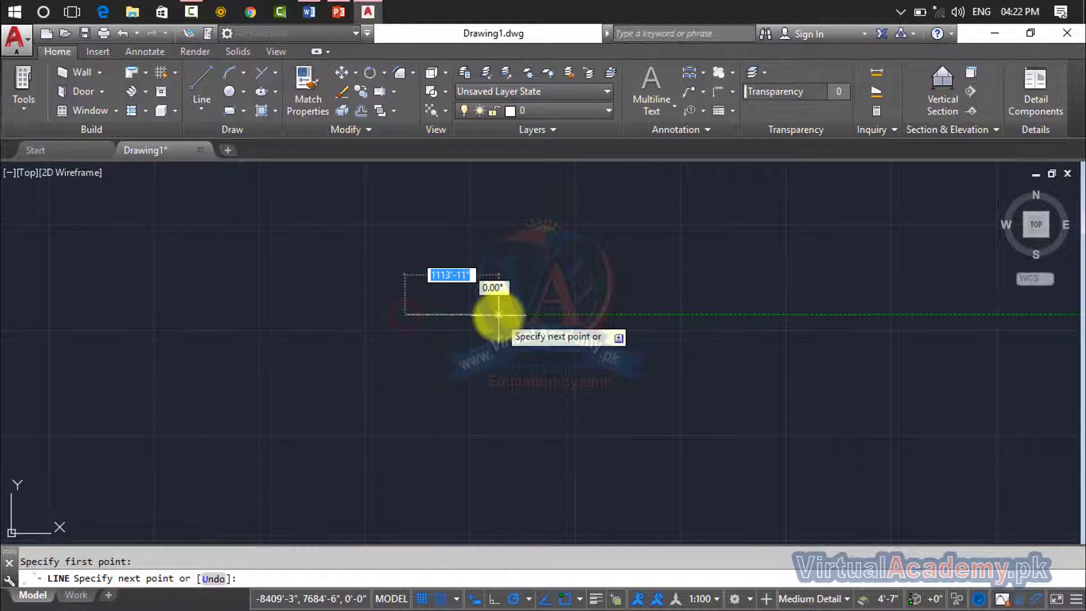
pyautogui.write('10')
pyautogui.press('Return')
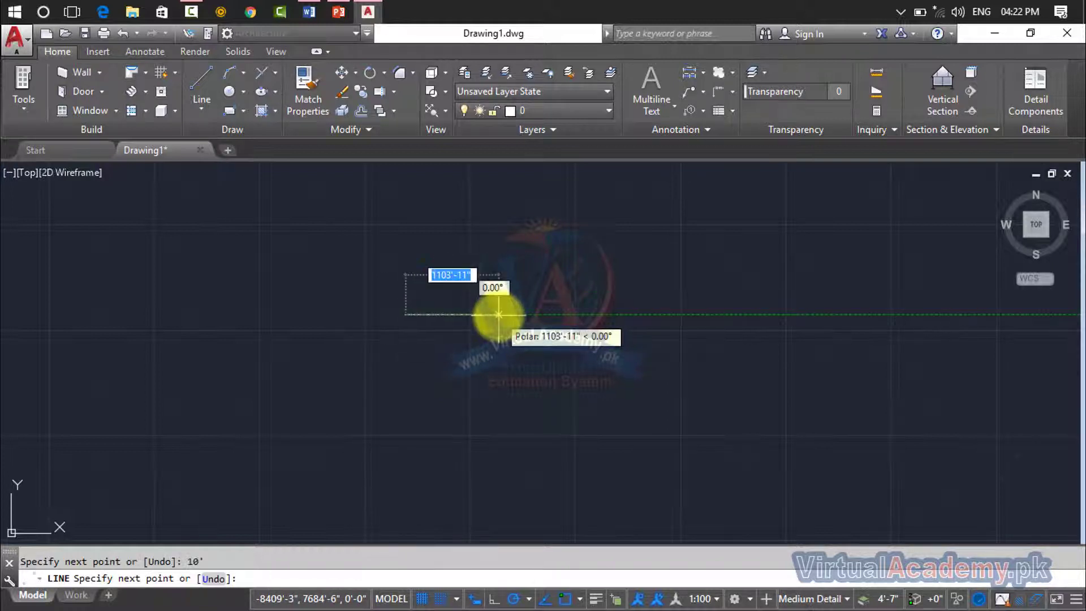
pyautogui.press('Return')
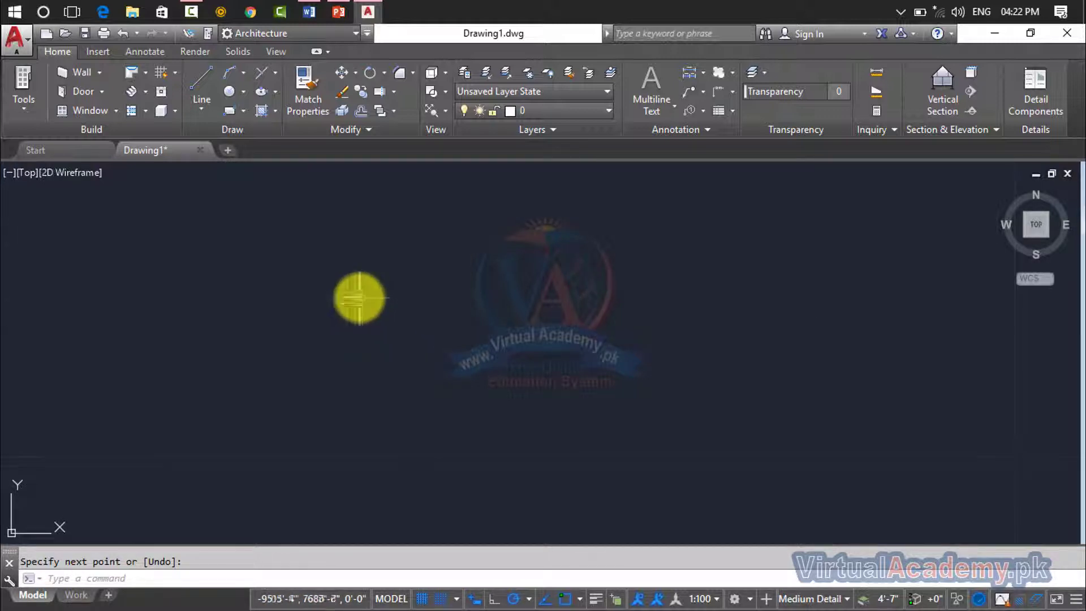
pyautogui.moveTo(391, 291); pyautogui.dragTo(636, 310, button='middle')
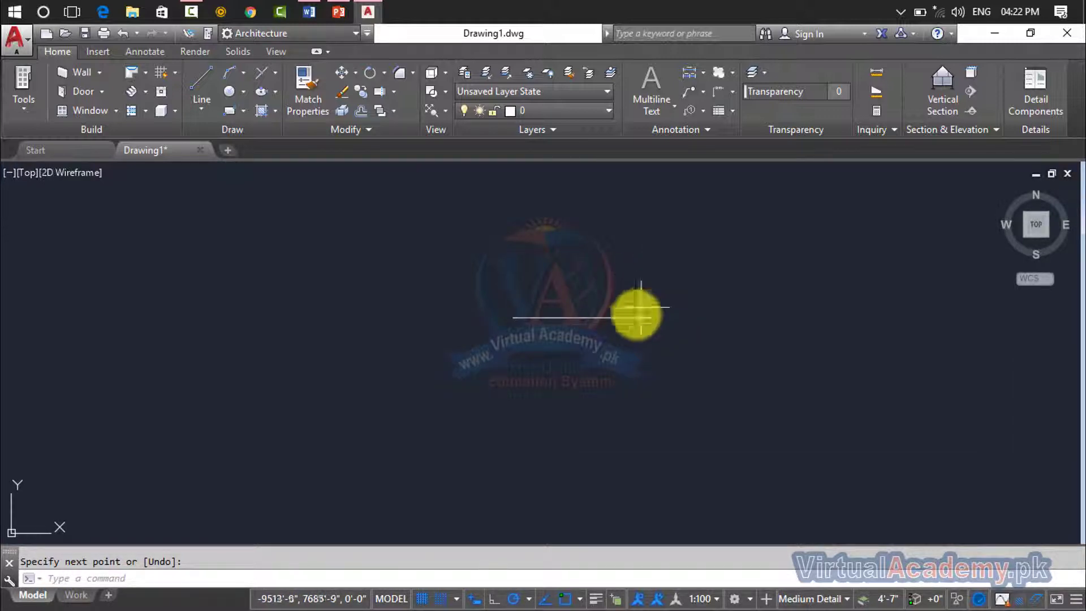
pyautogui.click(625, 318)
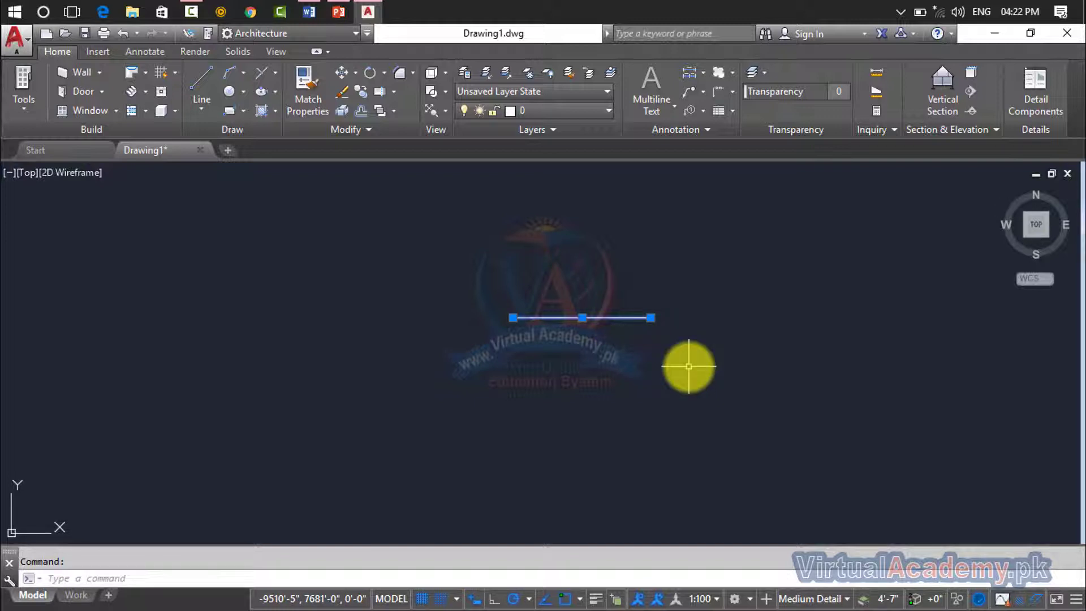
# Erase the 10-foot line, browse the Text split-button choices twice, and type T for text
pyautogui.press('Delete')
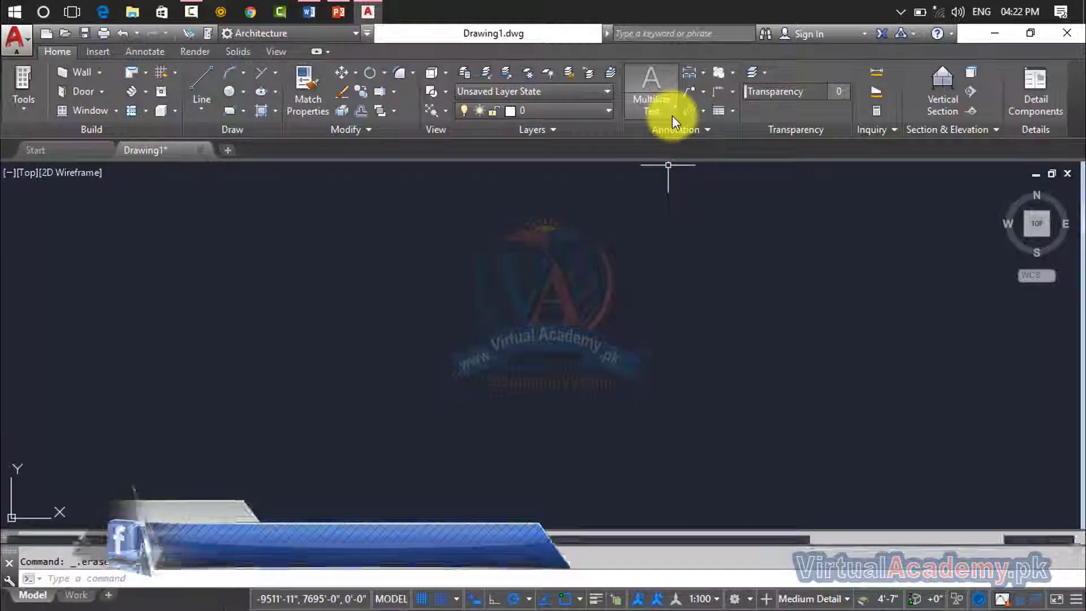
pyautogui.click(670, 114)
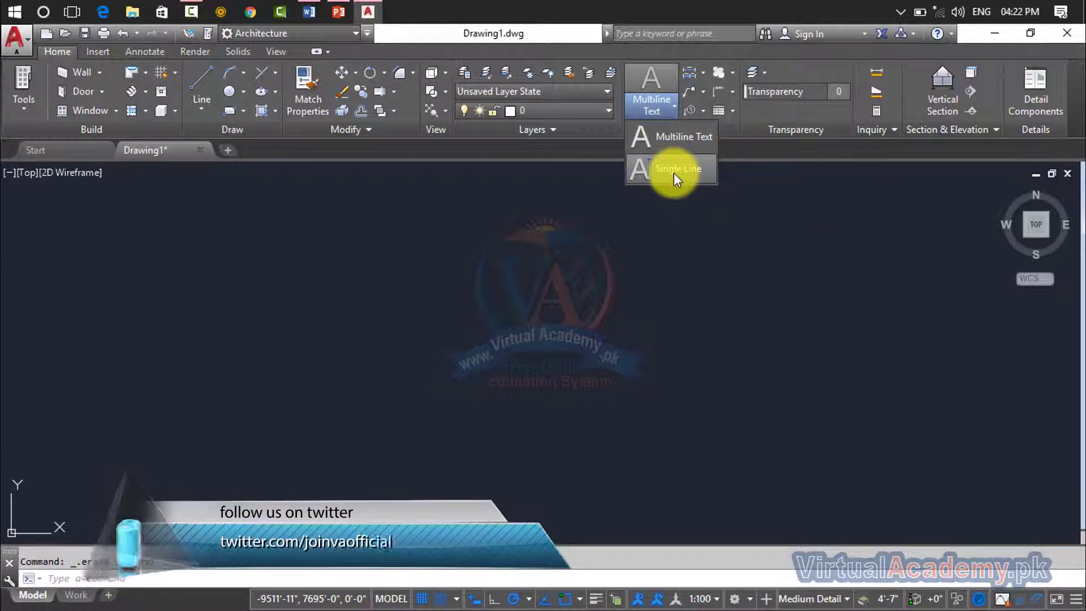
pyautogui.click(594, 155)
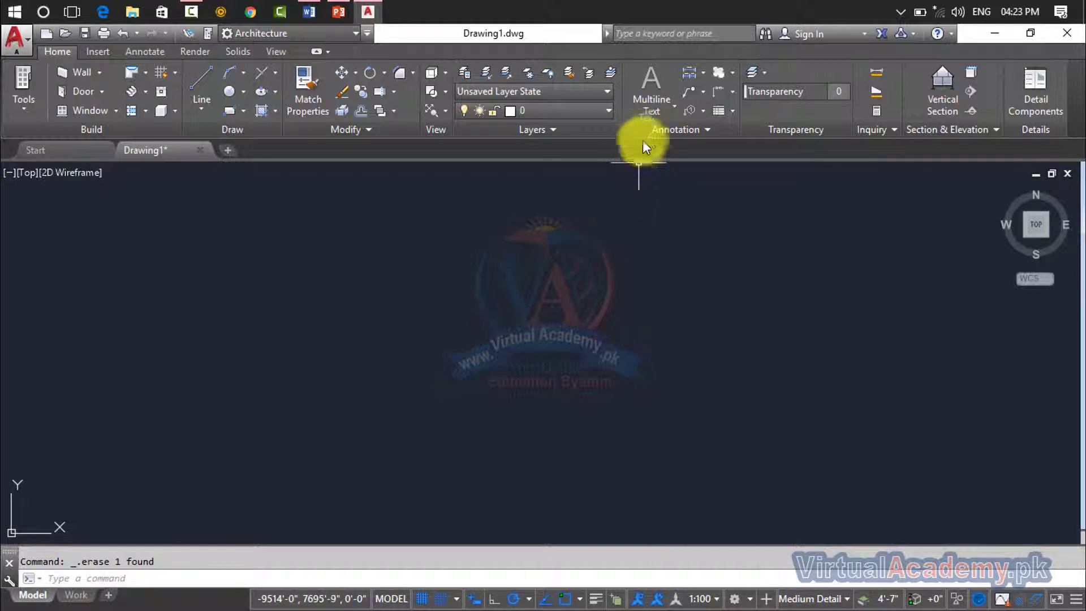
pyautogui.click(656, 112)
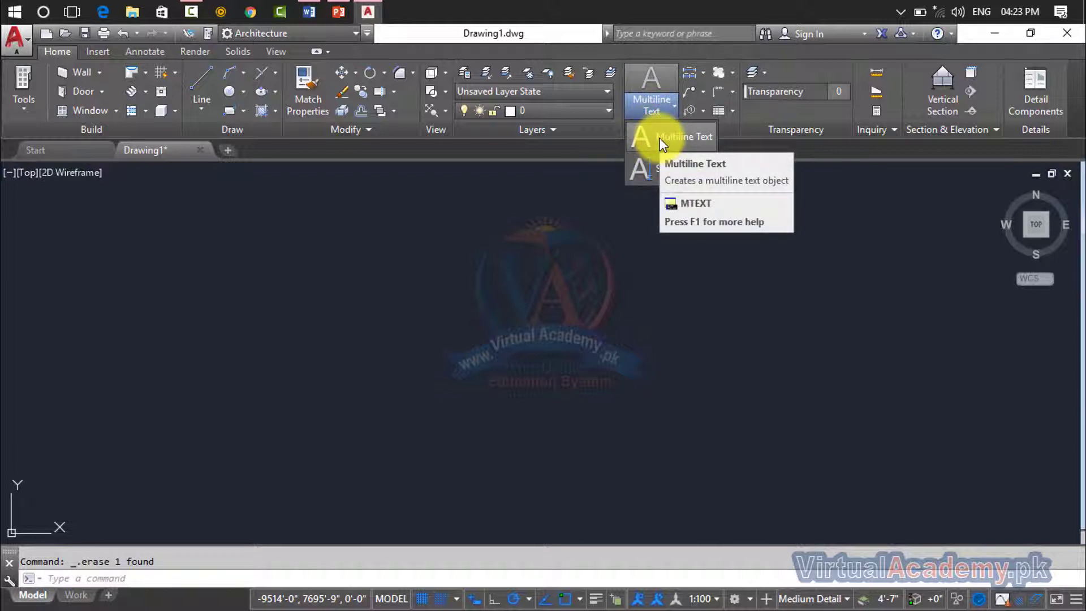
pyautogui.click(602, 150)
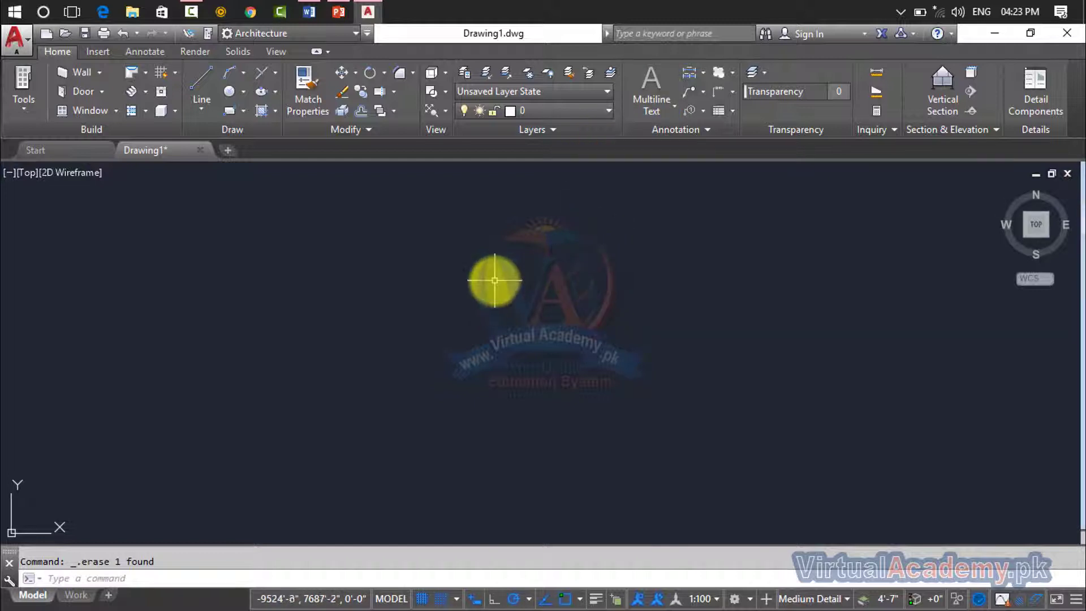
pyautogui.write('t')
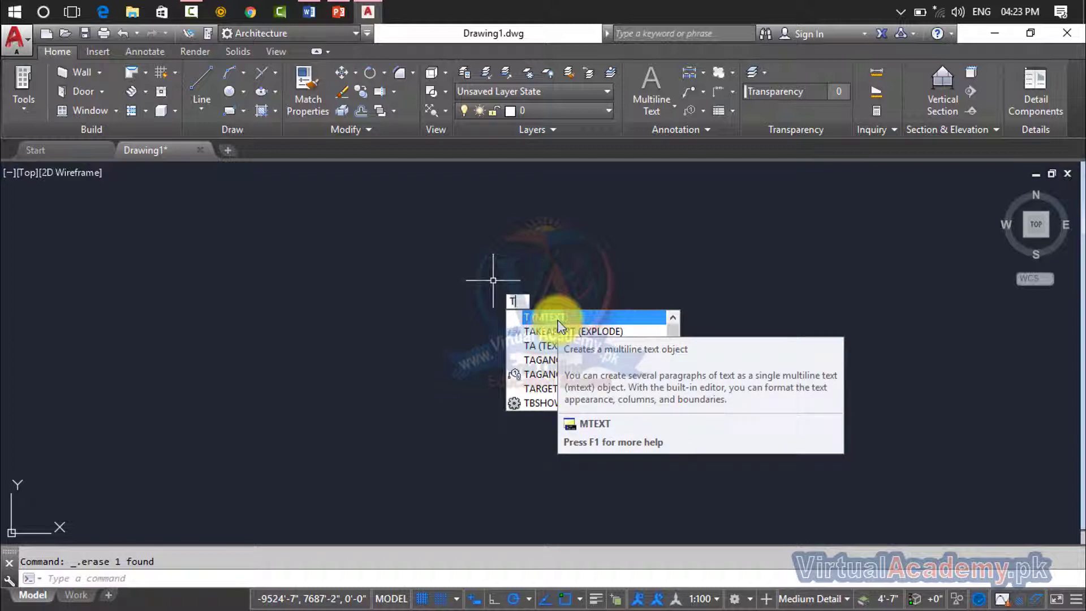
# Start MTEXT and set the text box's two opposite corners left of the drawing centre
pyautogui.click(557, 320)
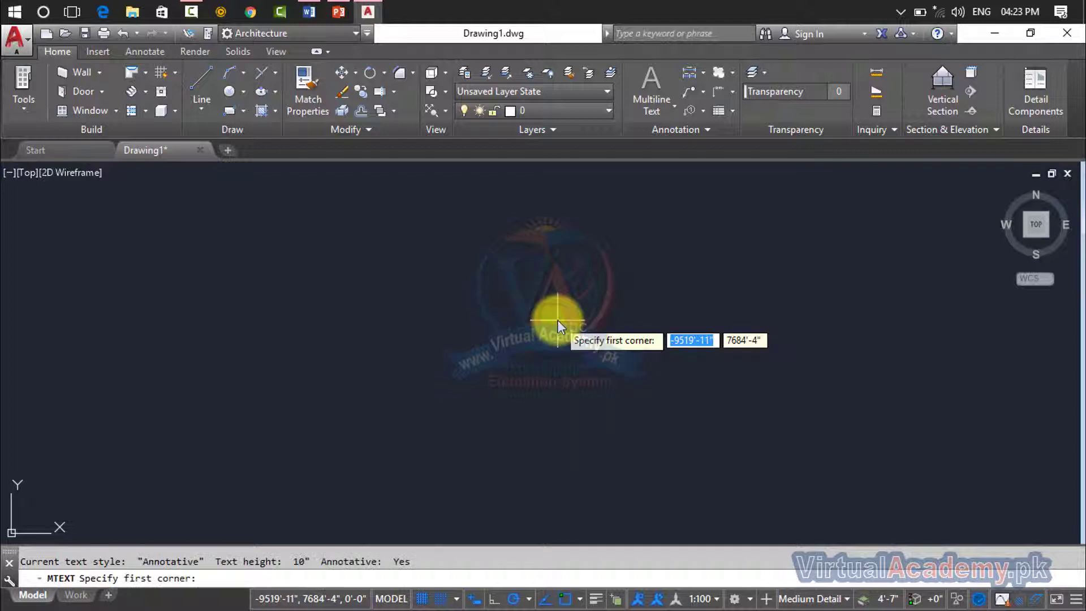
pyautogui.click(261, 234)
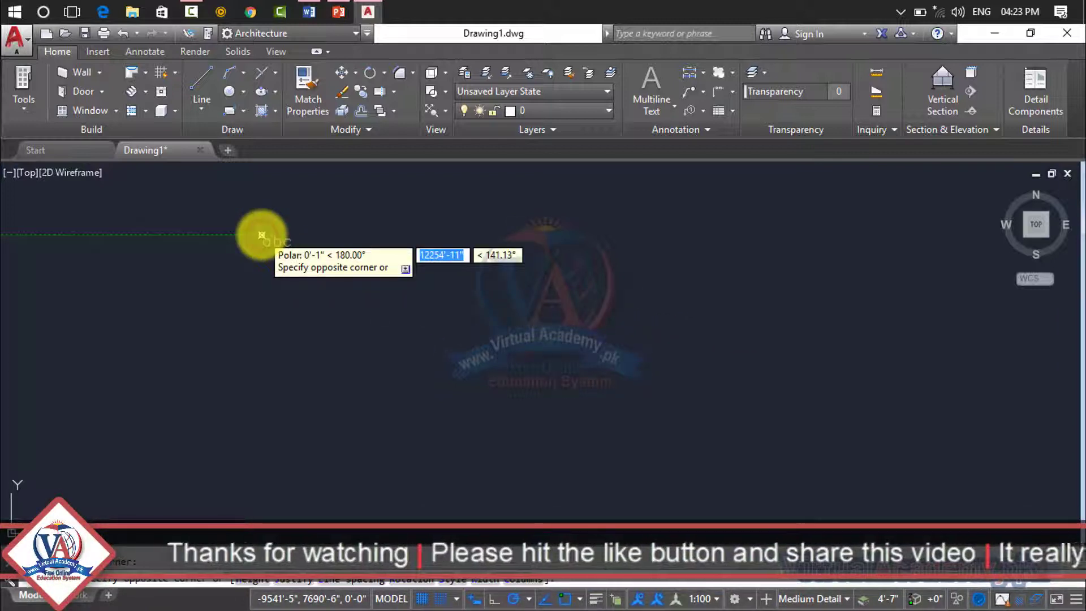
pyautogui.click(708, 399)
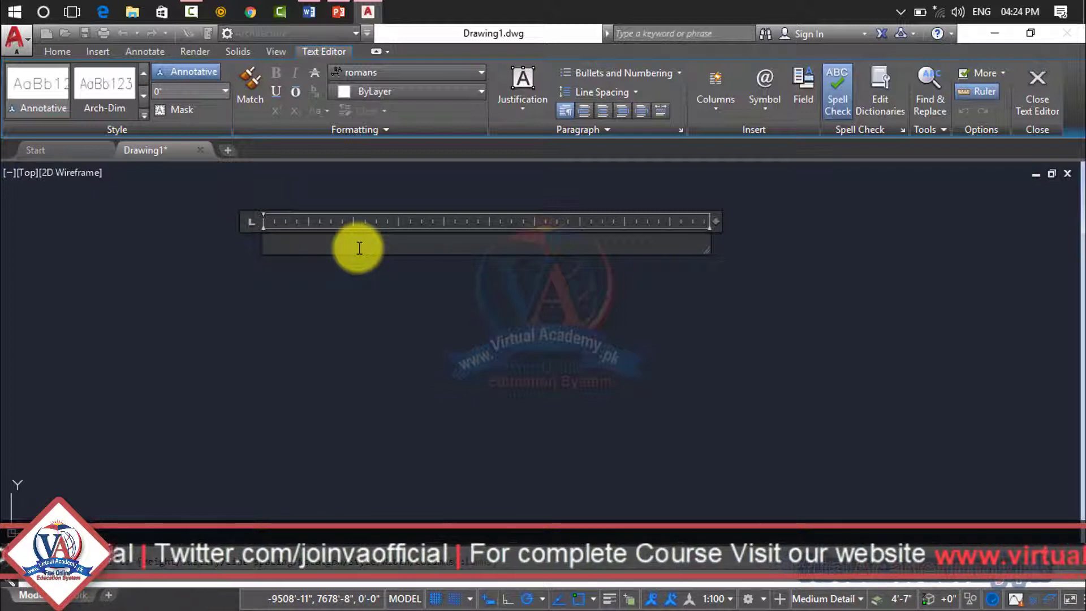
# Close the empty MTEXT editor and start single-line TEXT at 5-inch height, 0 rotation
pyautogui.click(361, 318)
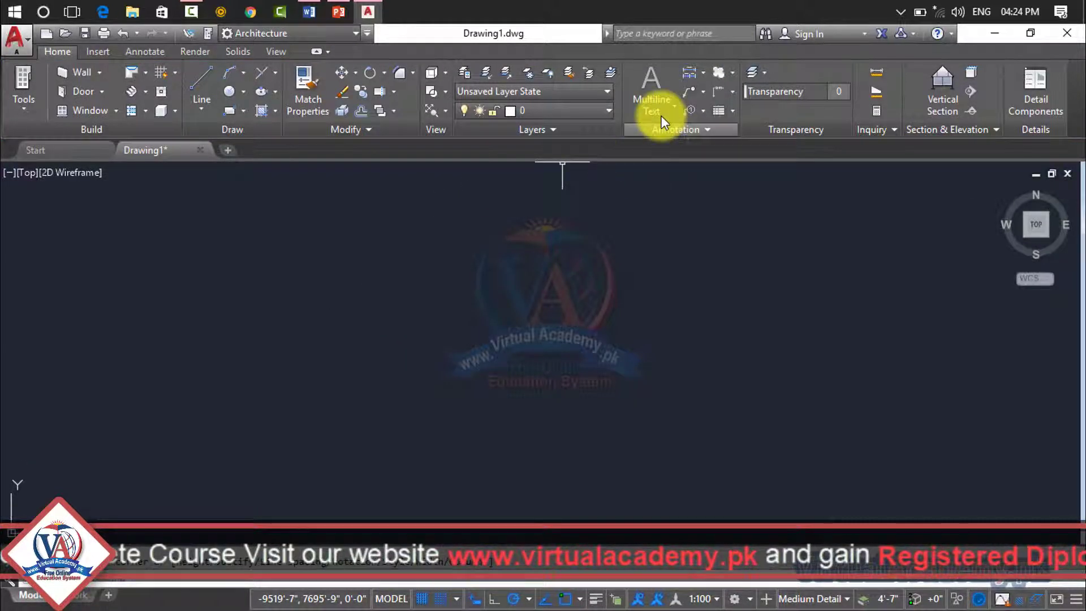
pyautogui.click(660, 115)
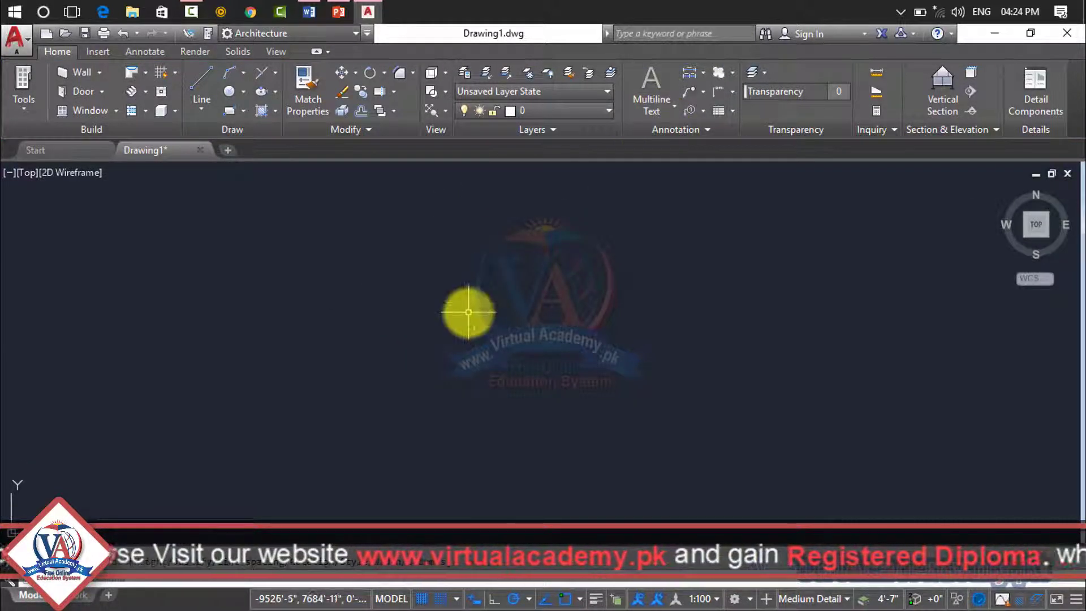
pyautogui.write('Text')
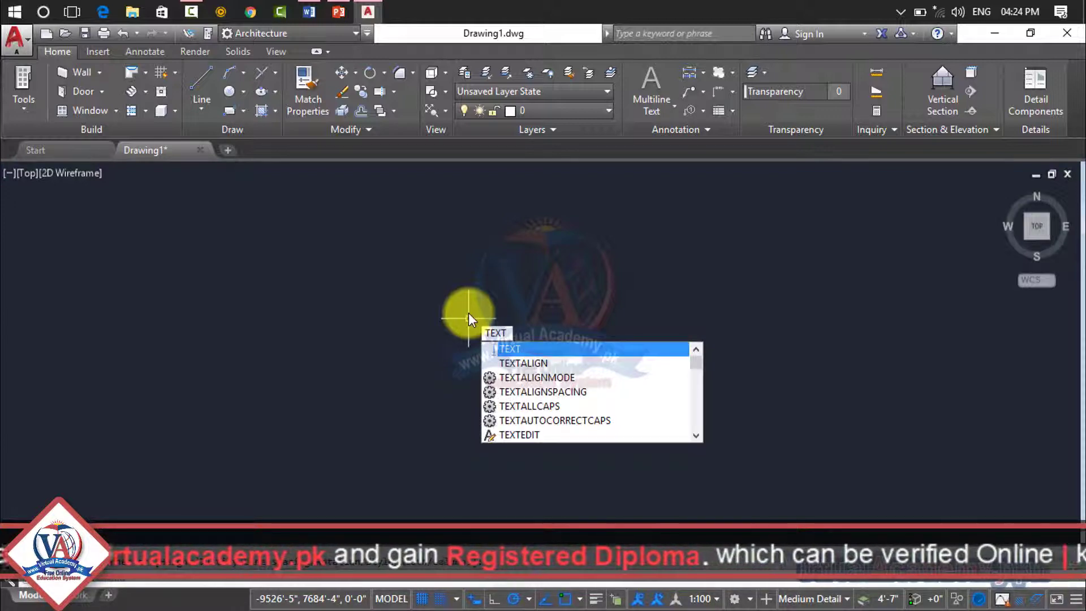
pyautogui.press('Return')
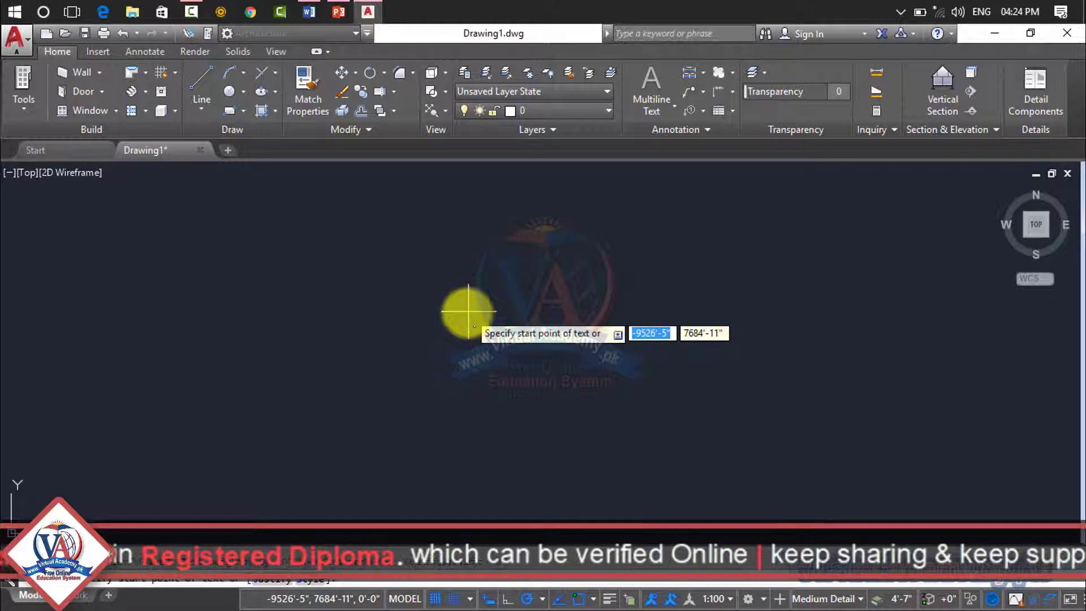
pyautogui.click(279, 333)
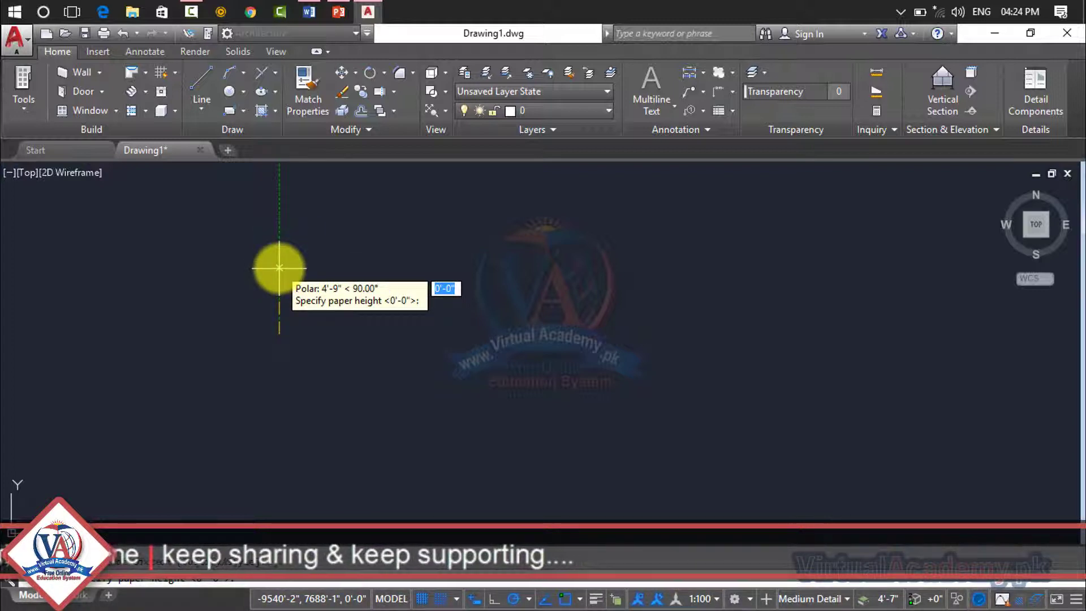
pyautogui.write('5')
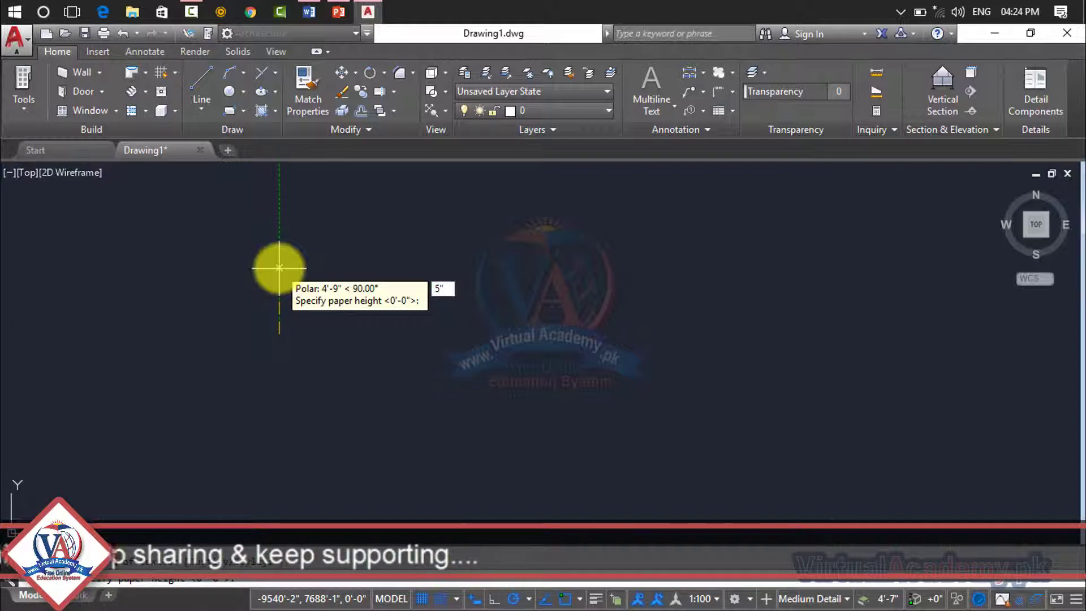
pyautogui.press('Return')
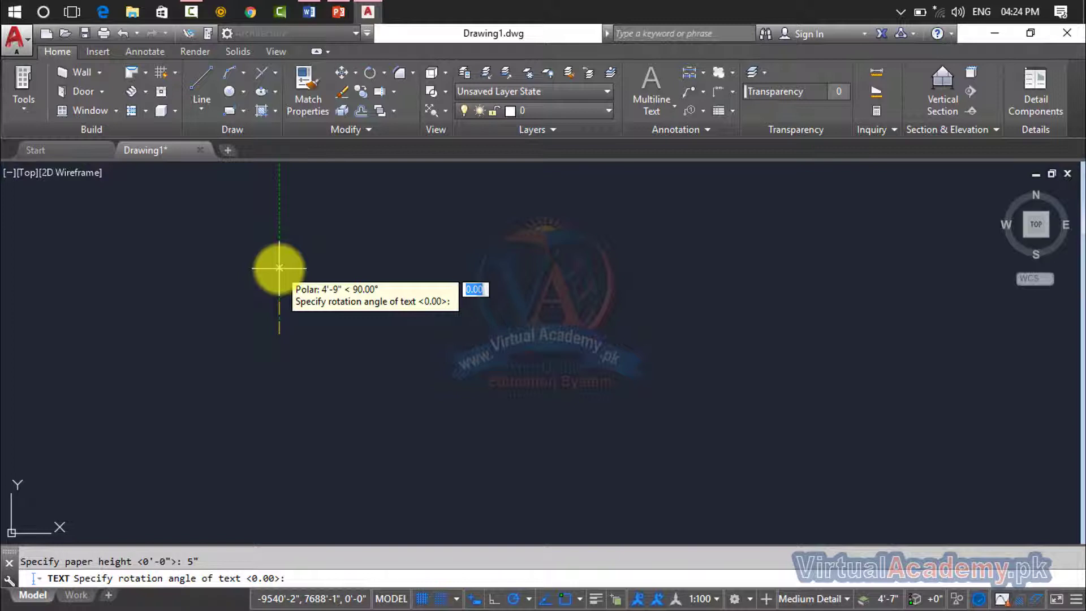
pyautogui.press('Return')
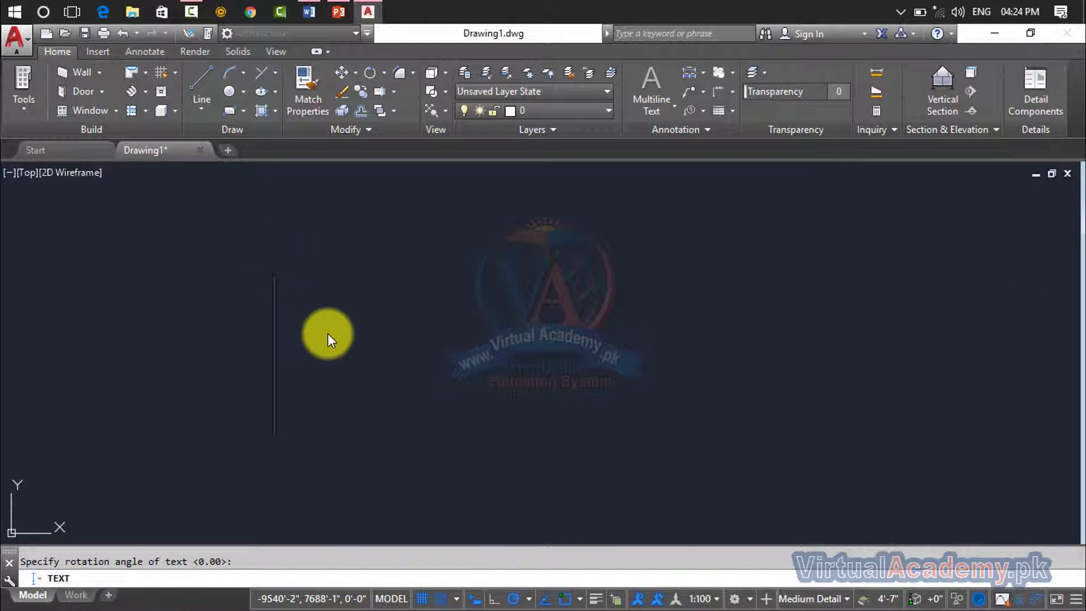
# Enter the word 'text' as the first line and select it in the editor
pyautogui.write('tex')
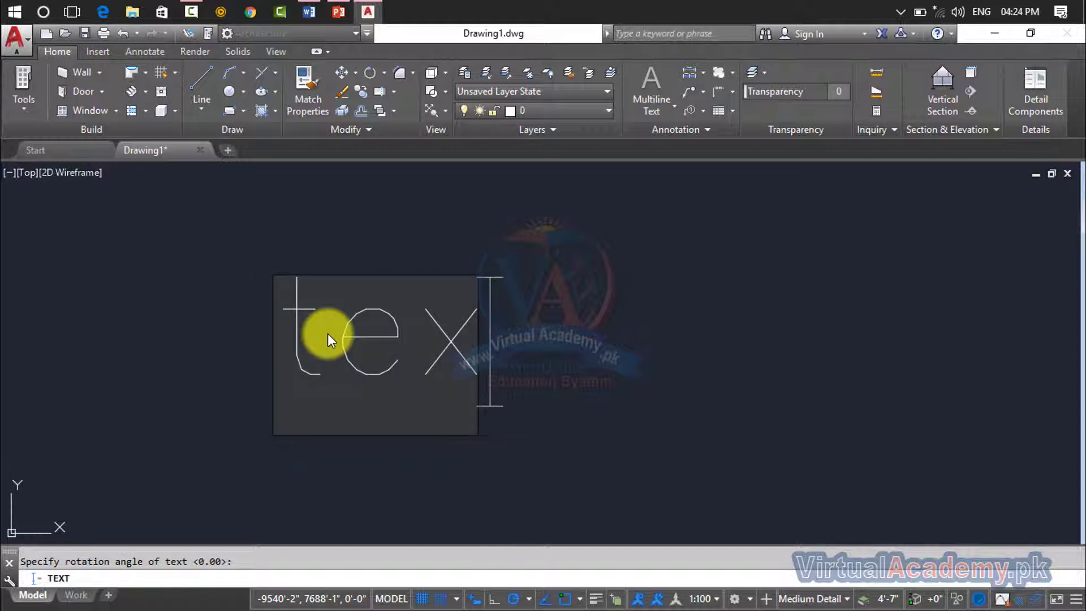
pyautogui.write('t')
pyautogui.press('Return')
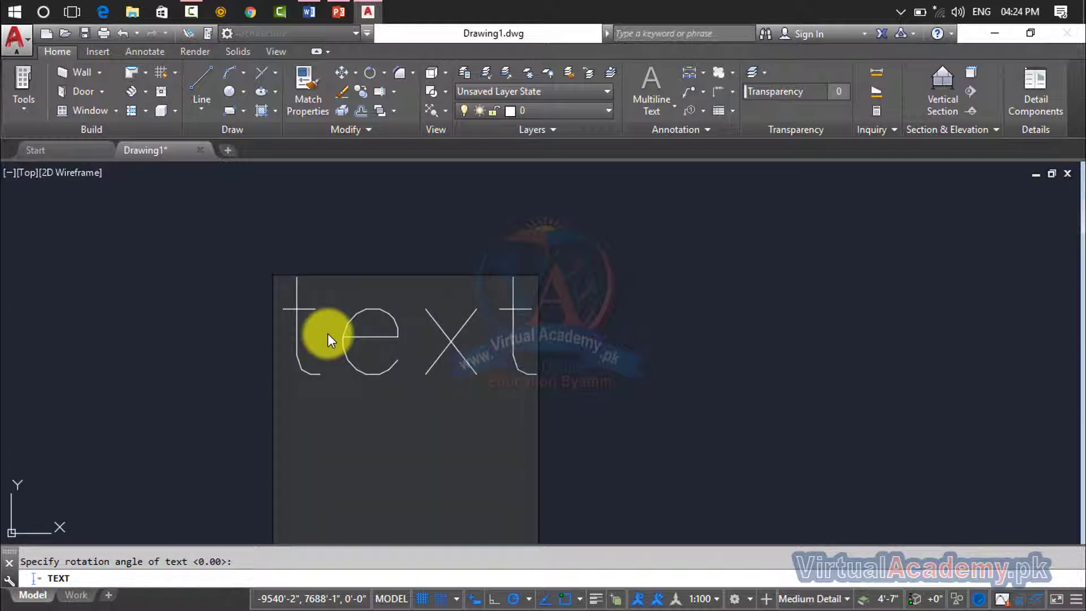
pyautogui.scroll(-5, 328, 336)
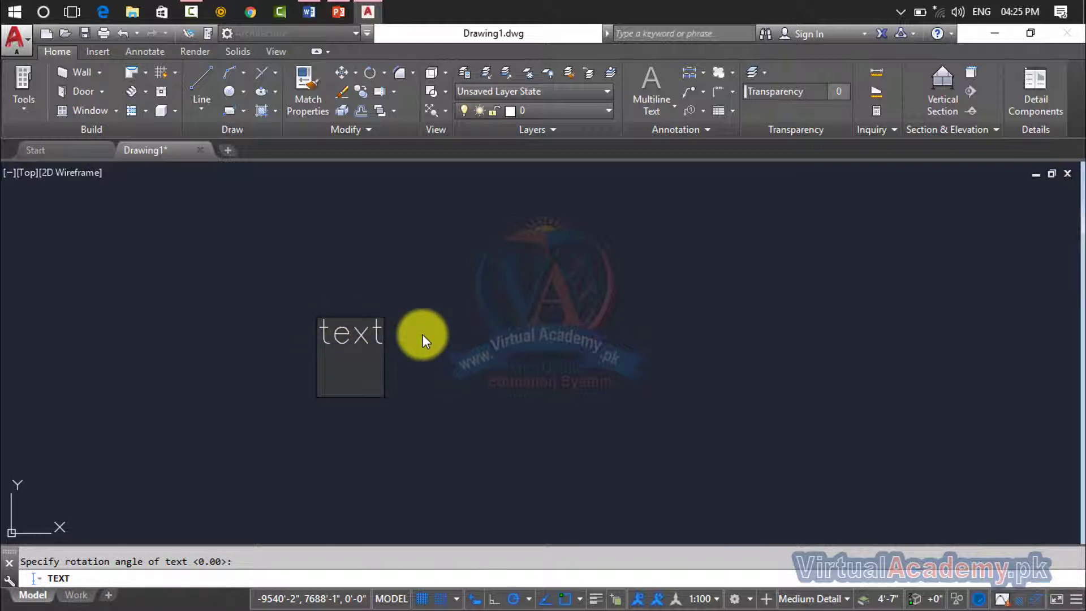
pyautogui.moveTo(379, 355); pyautogui.dragTo(328, 348)
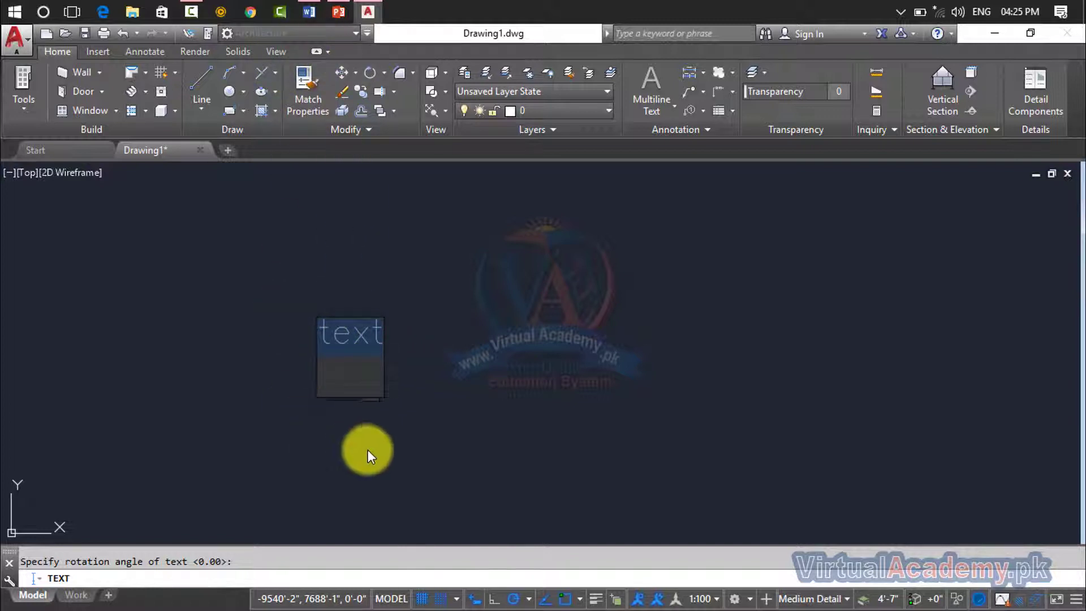
# Commit the text, add stray entries 'jhkfjhs' and 'iufhkjshfu', then end text entry
pyautogui.click(411, 386)
pyautogui.click(362, 333)
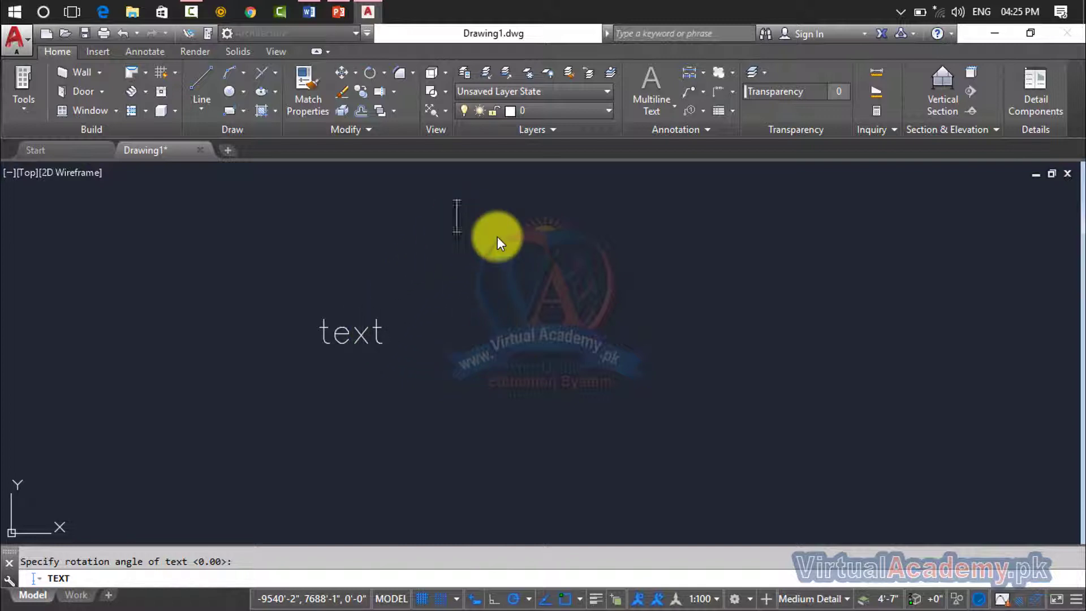
pyautogui.write('jhkfjhs')
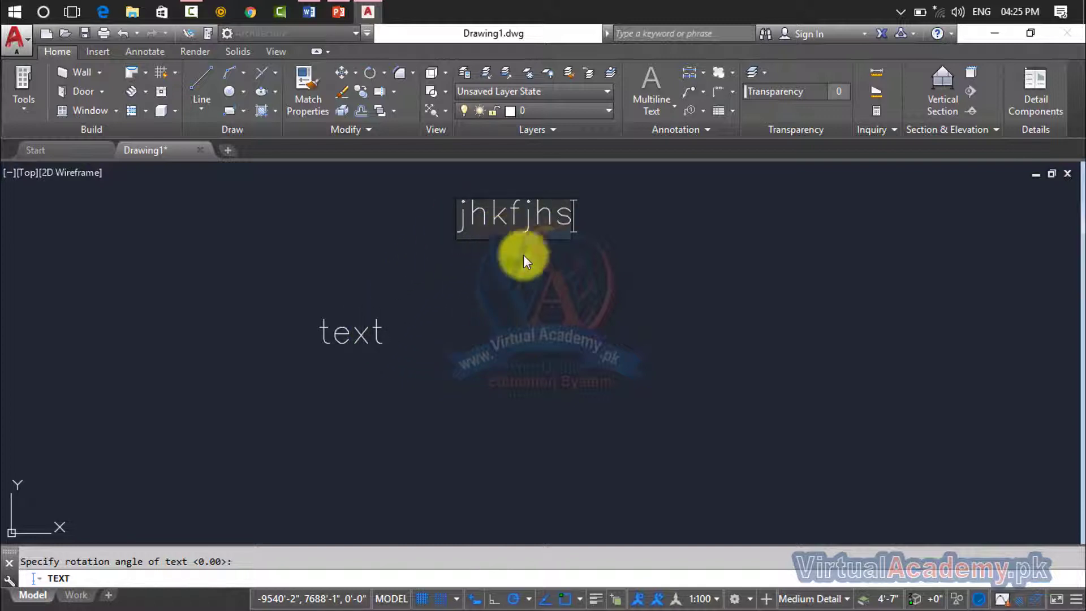
pyautogui.press('Escape')
pyautogui.write('iufhkjshfu')
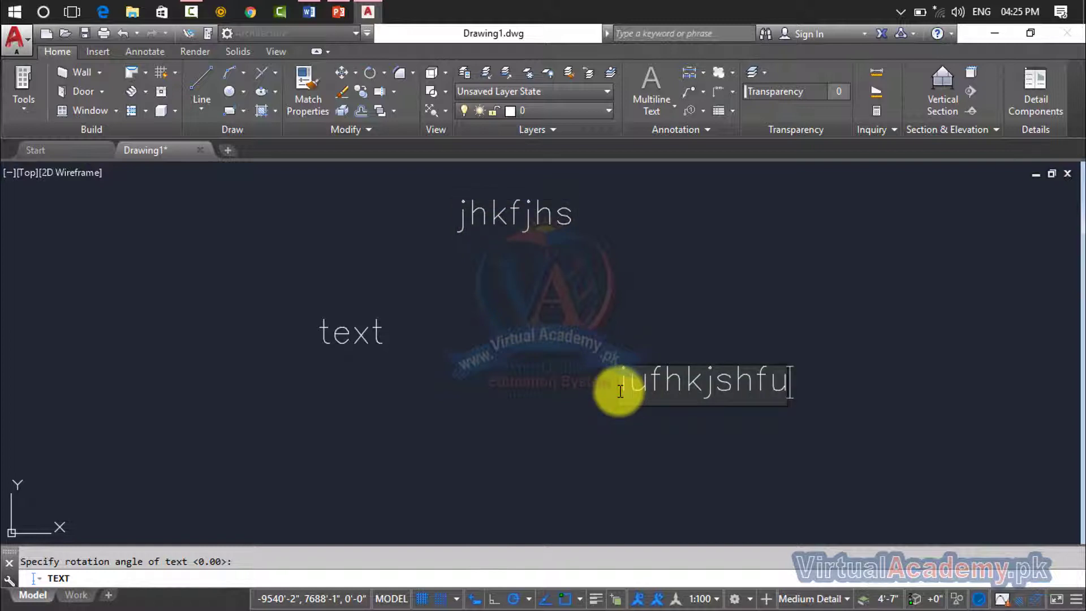
pyautogui.scroll(5, 621, 390)
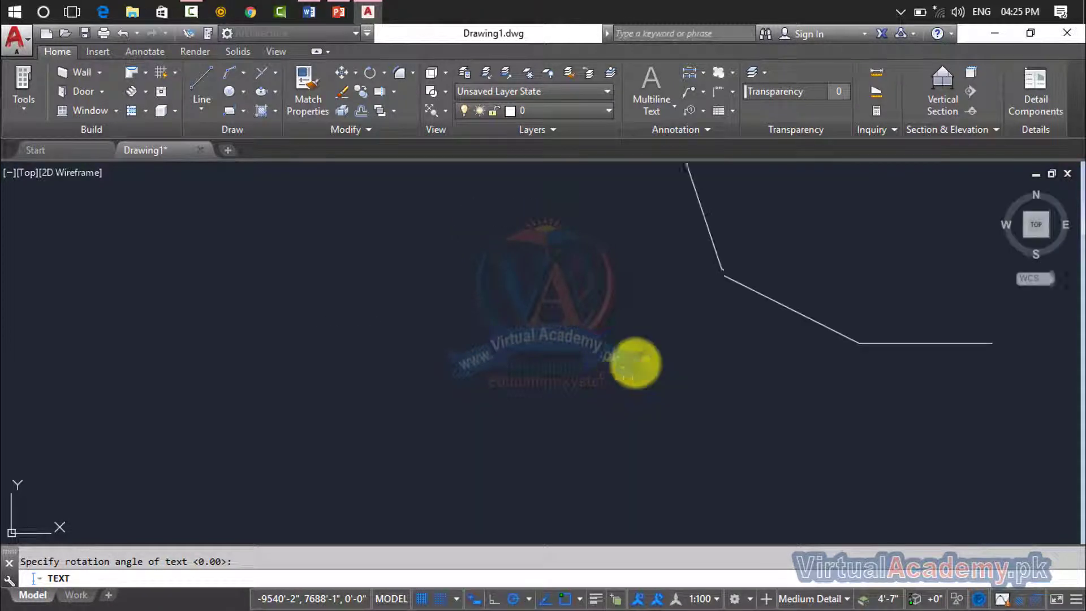
pyautogui.click(635, 362)
# Select all text objects with Ctrl+A and delete them
pyautogui.scroll(1, 639, 357)
pyautogui.scroll(1, 643, 351)
pyautogui.scroll(-5, 643, 352)
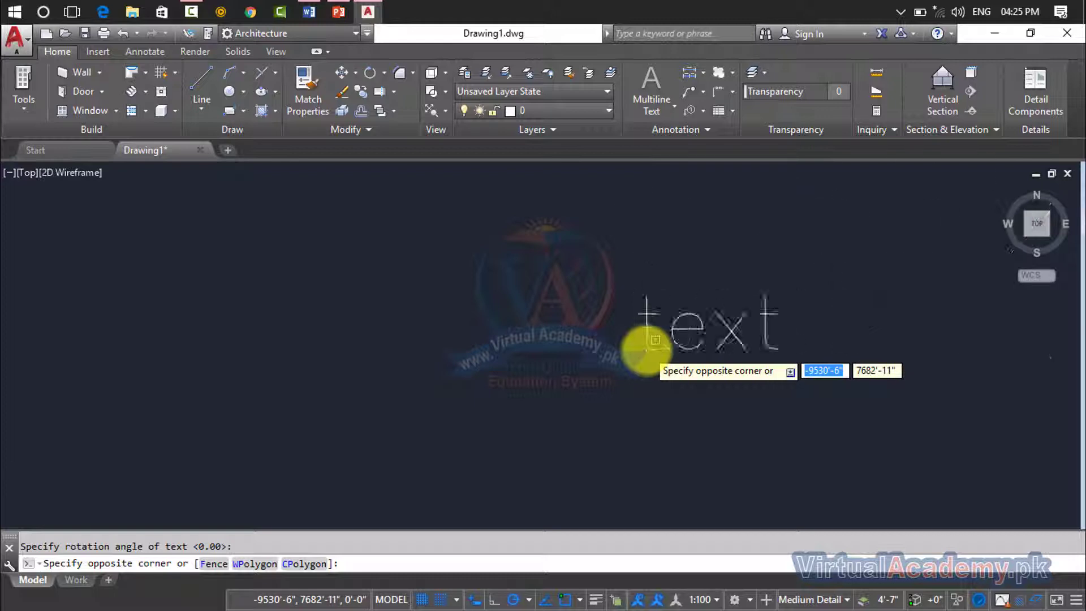
pyautogui.scroll(-5, 642, 346)
pyautogui.click(761, 299)
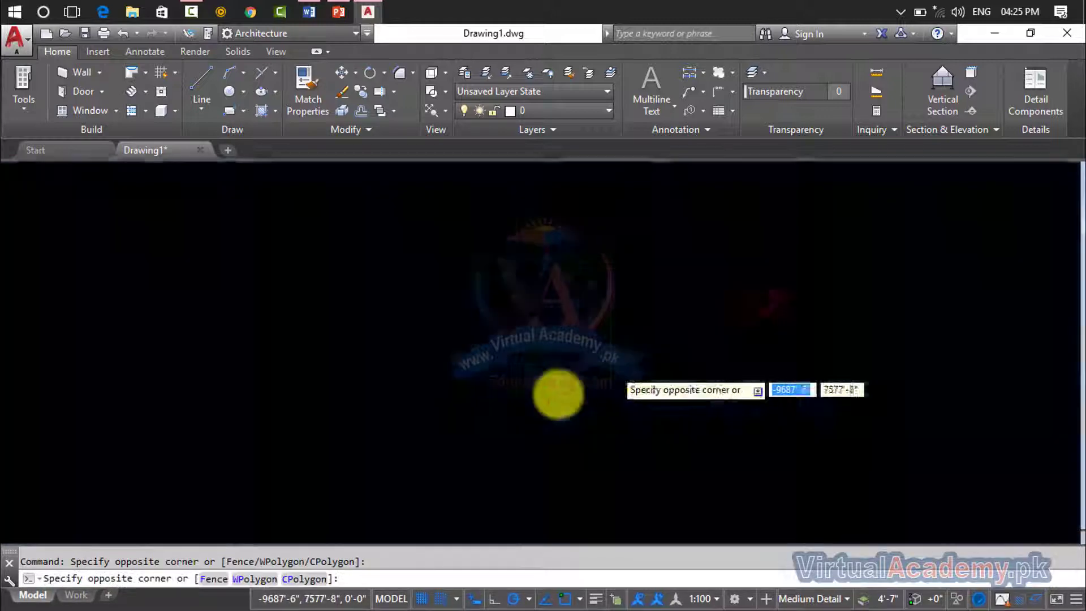
pyautogui.click(557, 392)
pyautogui.hotkey('ctrl', 'a')
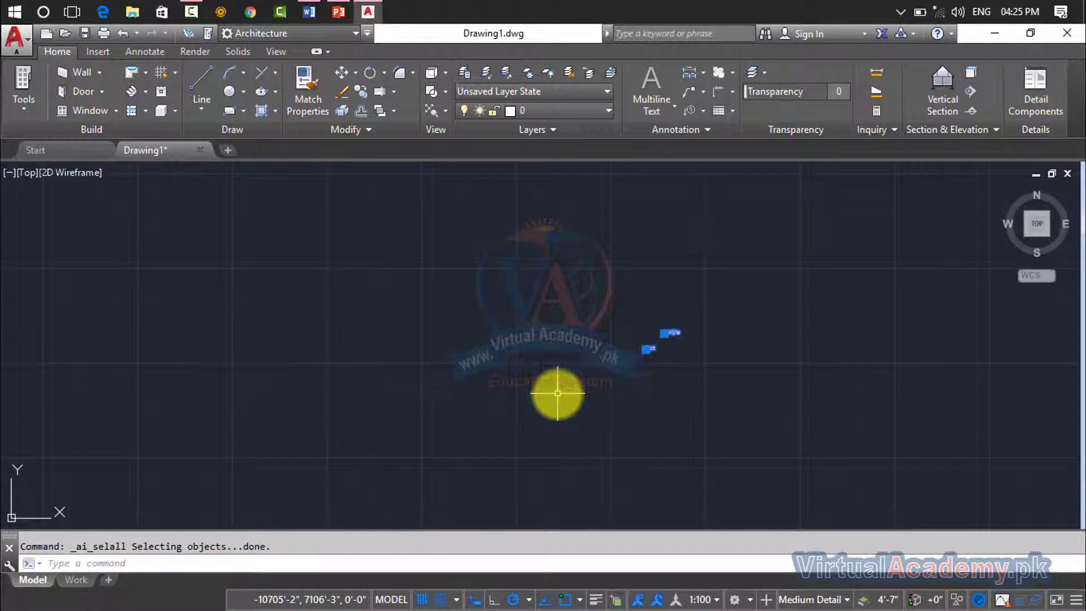
pyautogui.scroll(3, 702, 375)
pyautogui.scroll(3, 699, 399)
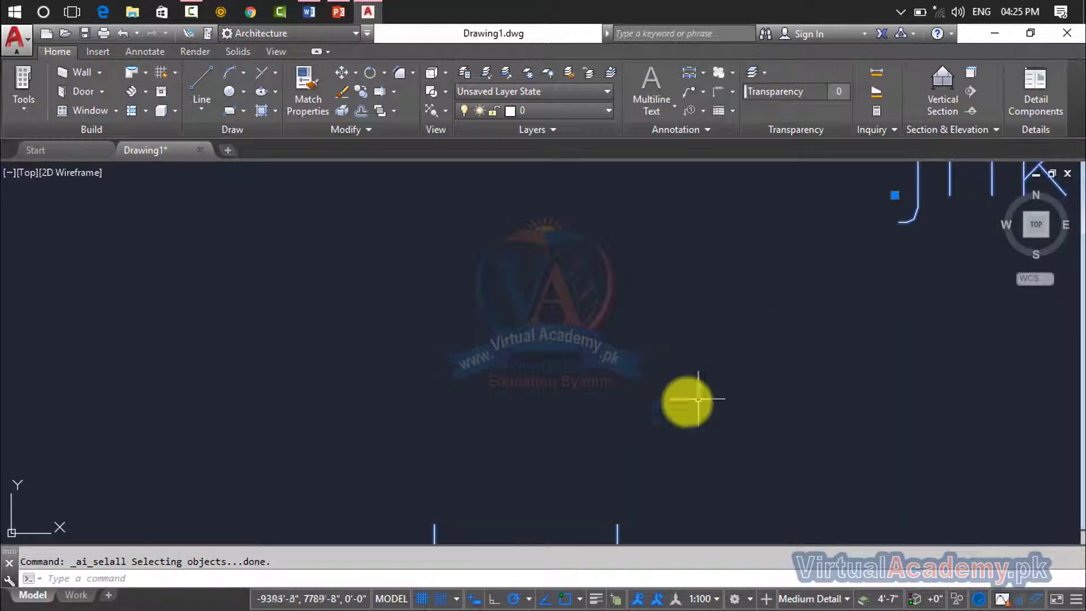
pyautogui.scroll(-2, 698, 398)
pyautogui.press('Delete')
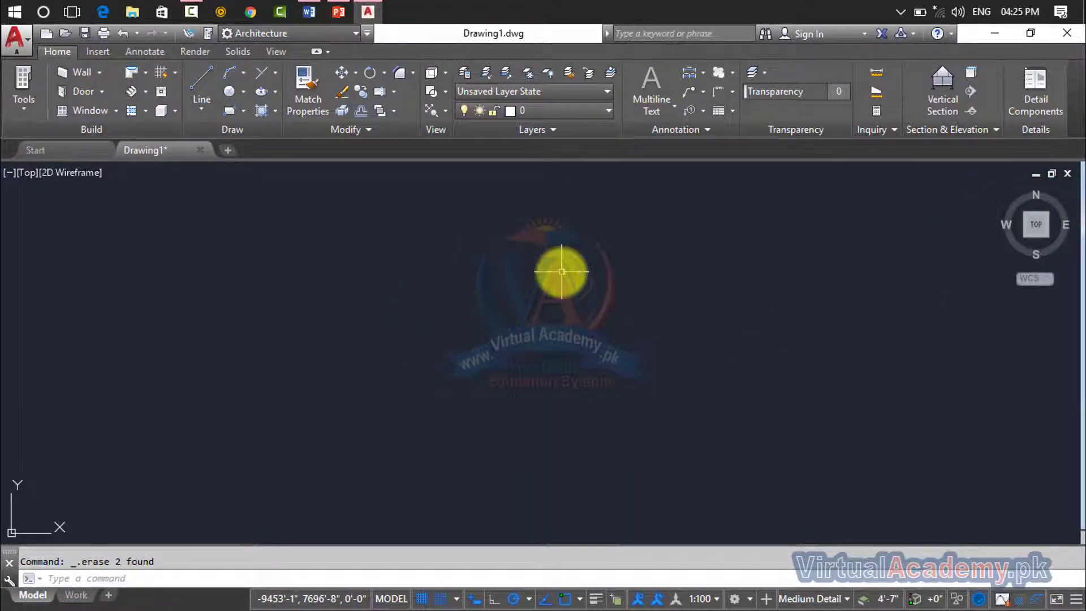
# Cancel an accidental Multiline Text start and begin Single Line text instead
pyautogui.click(660, 107)
pyautogui.click(659, 138)
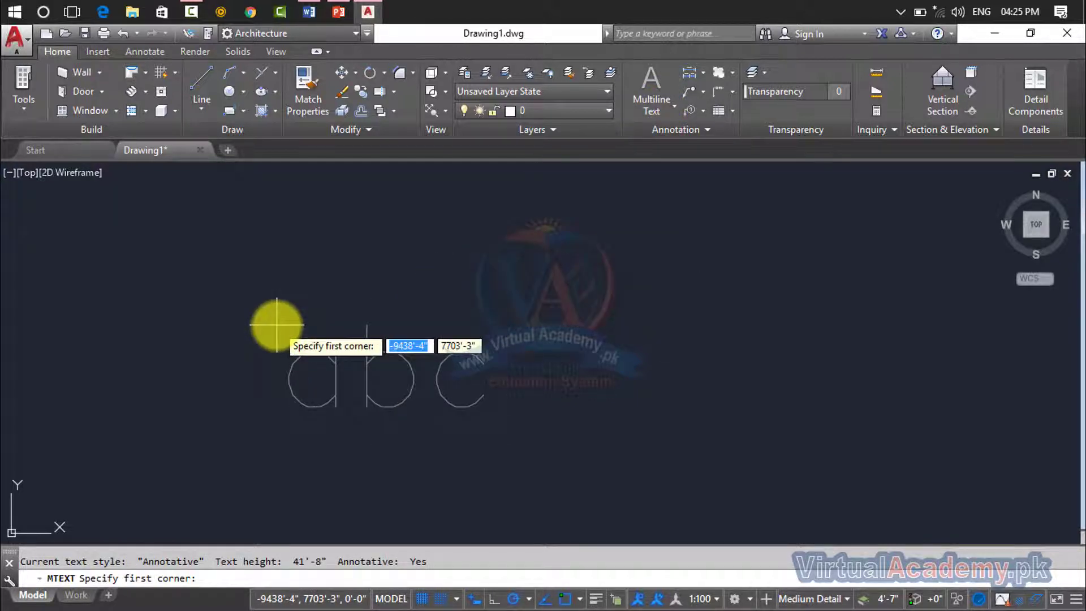
pyautogui.press('Escape')
pyautogui.click(663, 117)
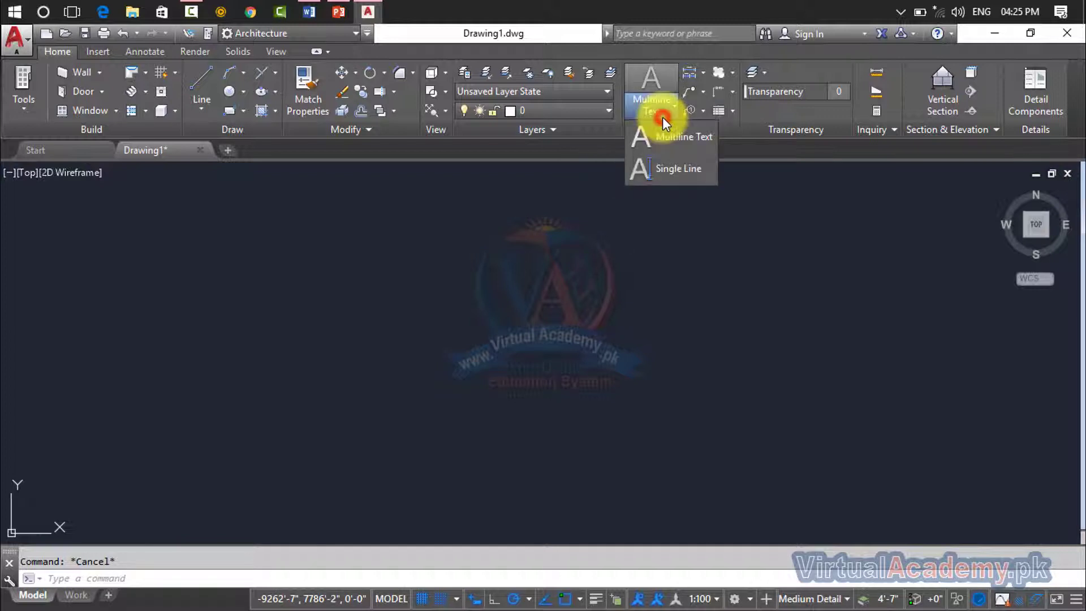
pyautogui.click(661, 172)
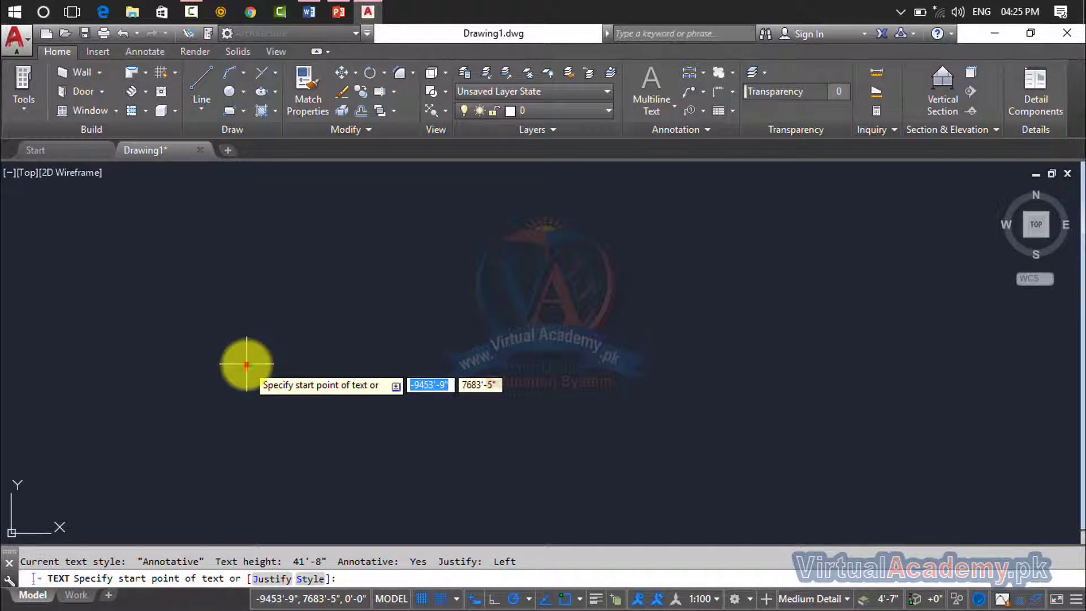
# Place two 5-inch 'text' labels rotated 45 degrees, then end the command
pyautogui.click(246, 365)
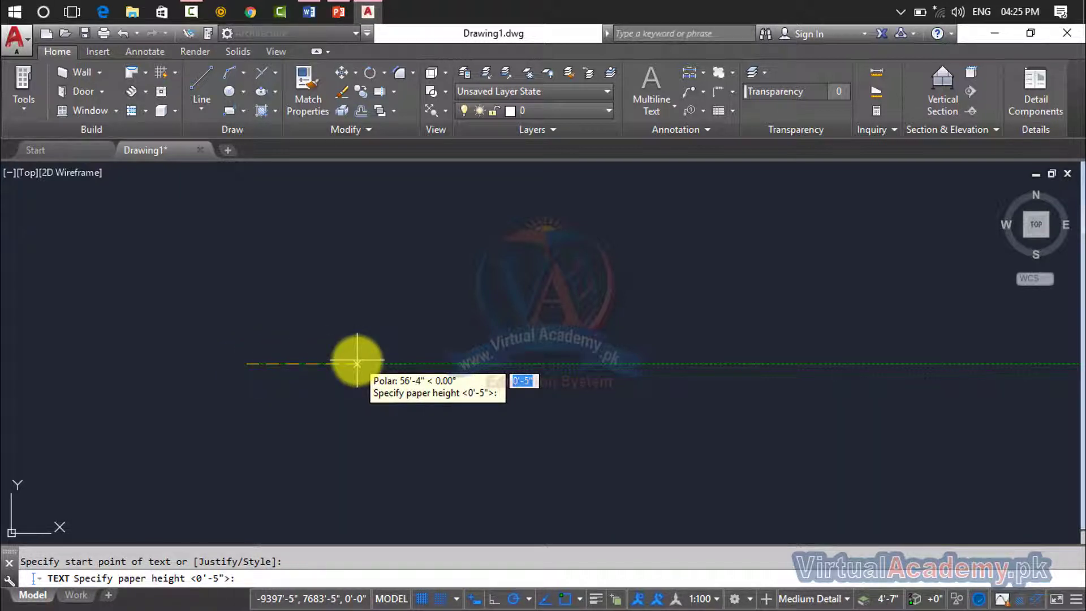
pyautogui.write('5"')
pyautogui.press('Return')
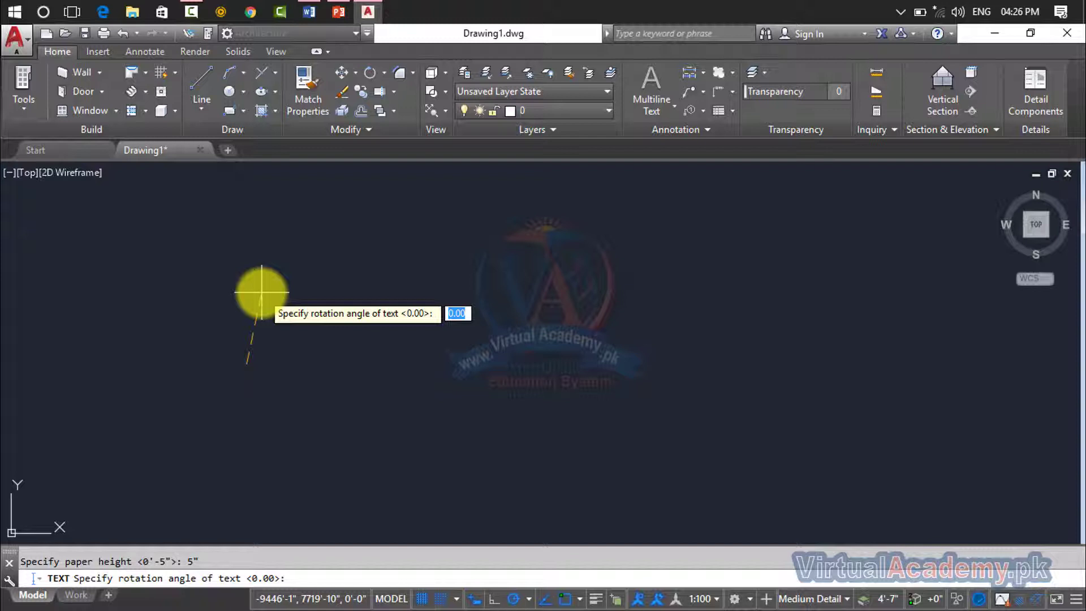
pyautogui.write('45')
pyautogui.press('Return')
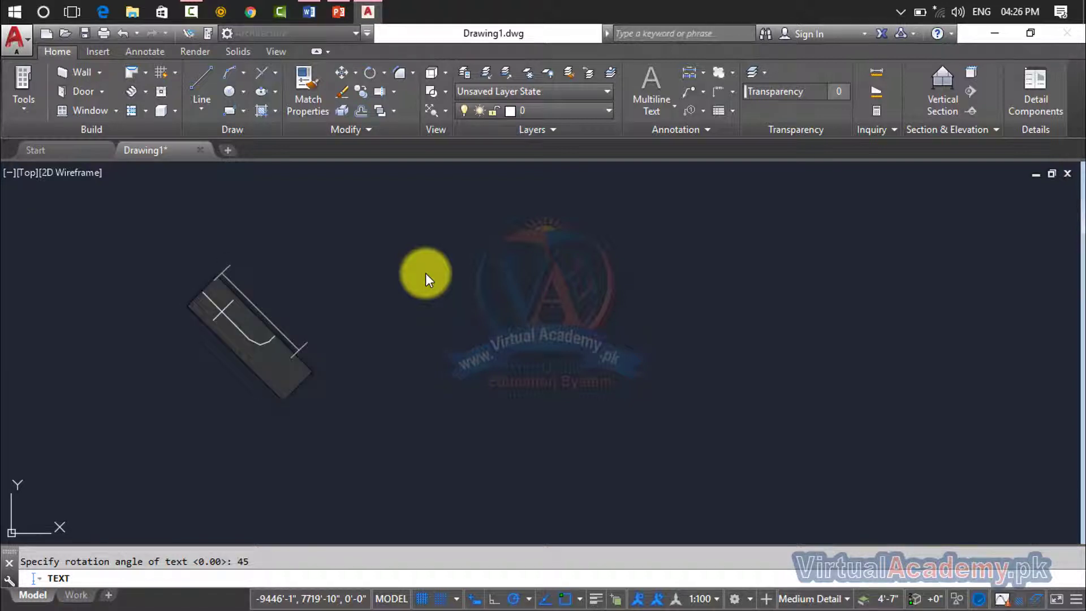
pyautogui.write('text')
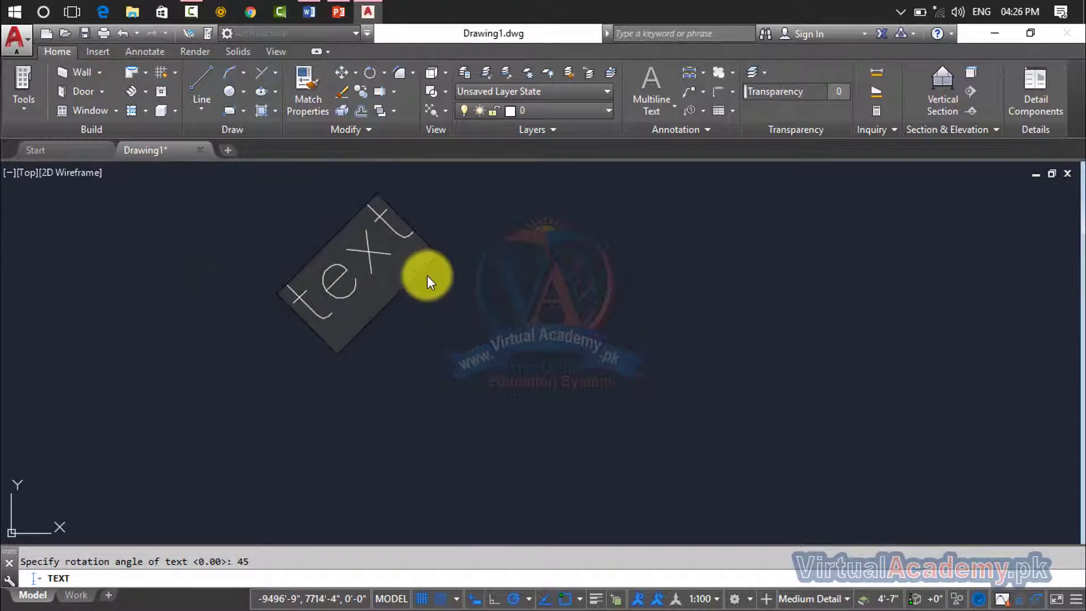
pyautogui.click(434, 312)
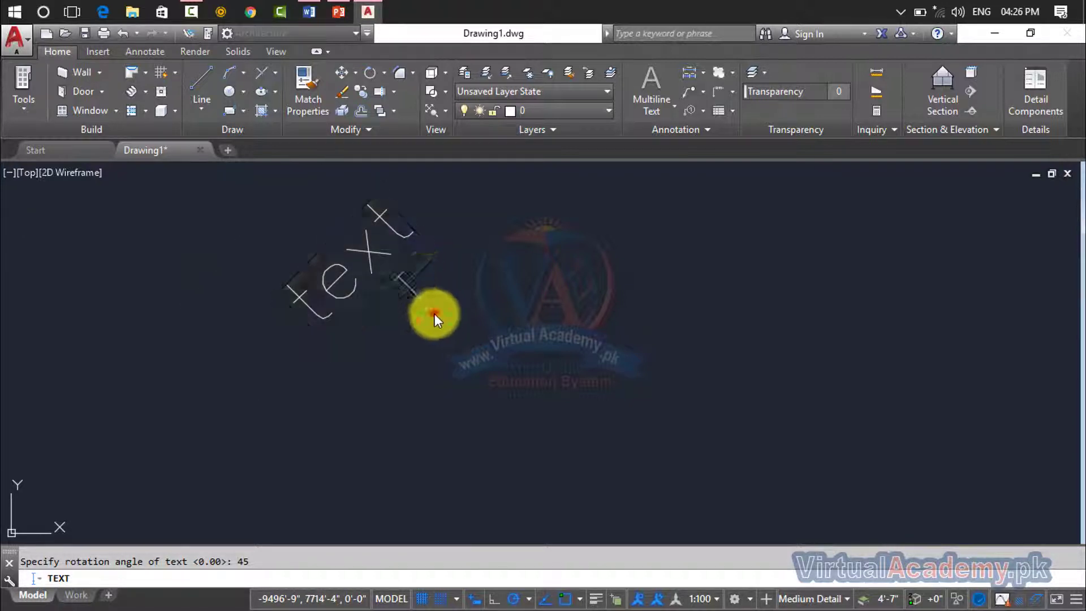
pyautogui.write('ext')
pyautogui.click(493, 337)
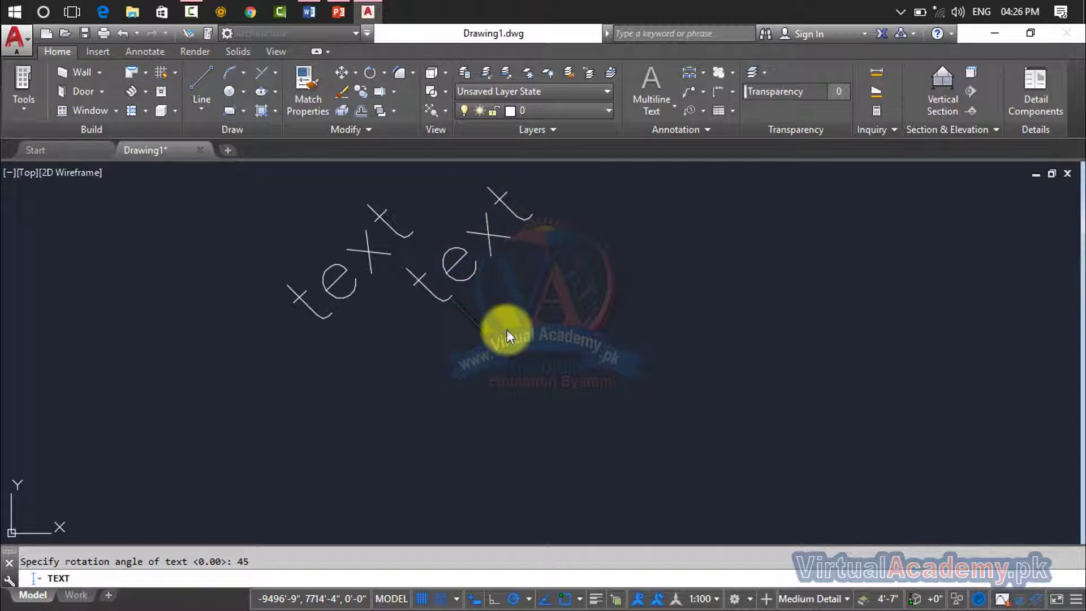
pyautogui.press('Escape')
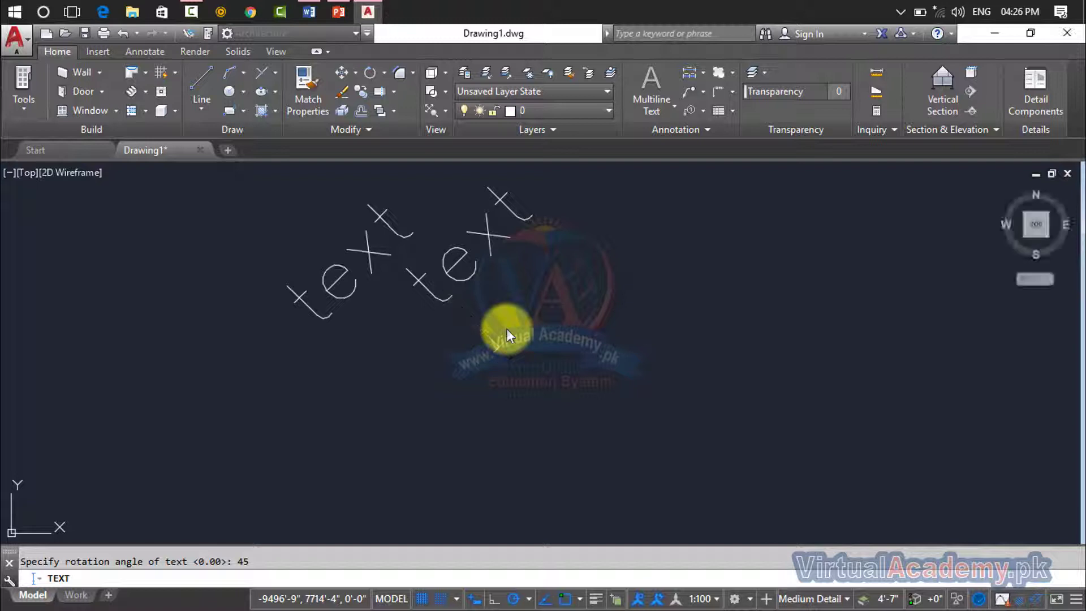
# Erase both rotated labels, then start a 5-inch, 0-degree TEXT and cancel it
pyautogui.hotkey('ctrl', 'a')
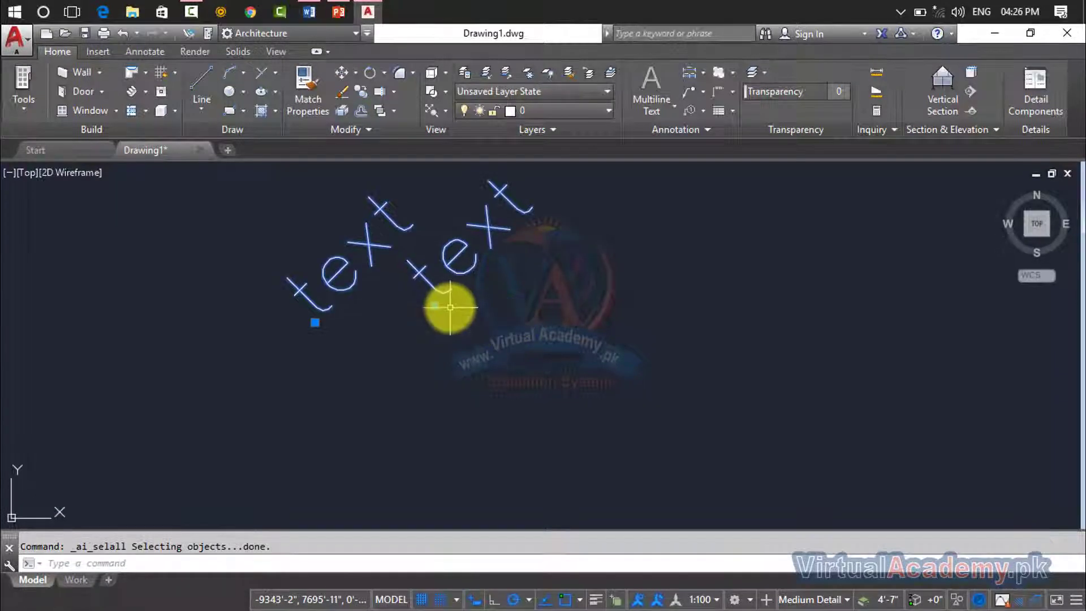
pyautogui.press('Delete')
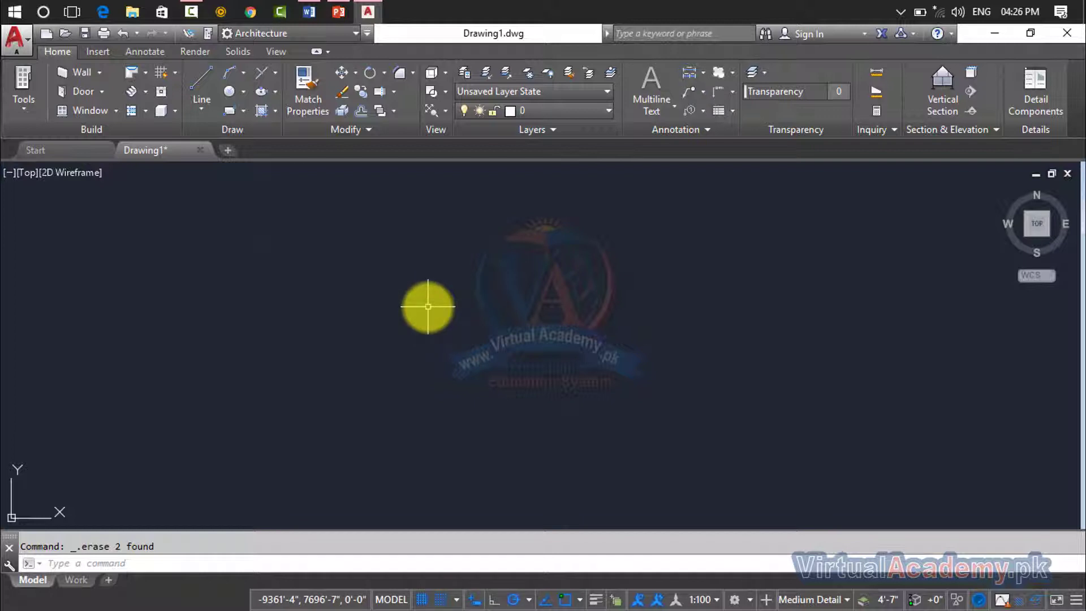
pyautogui.write('T')
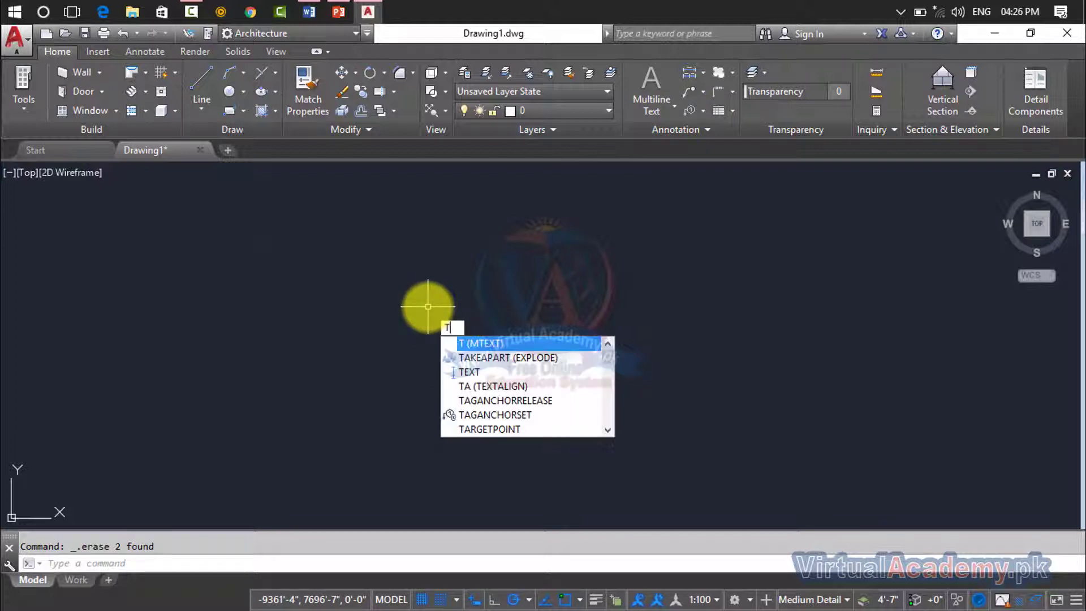
pyautogui.write('EXt')
pyautogui.press('Return')
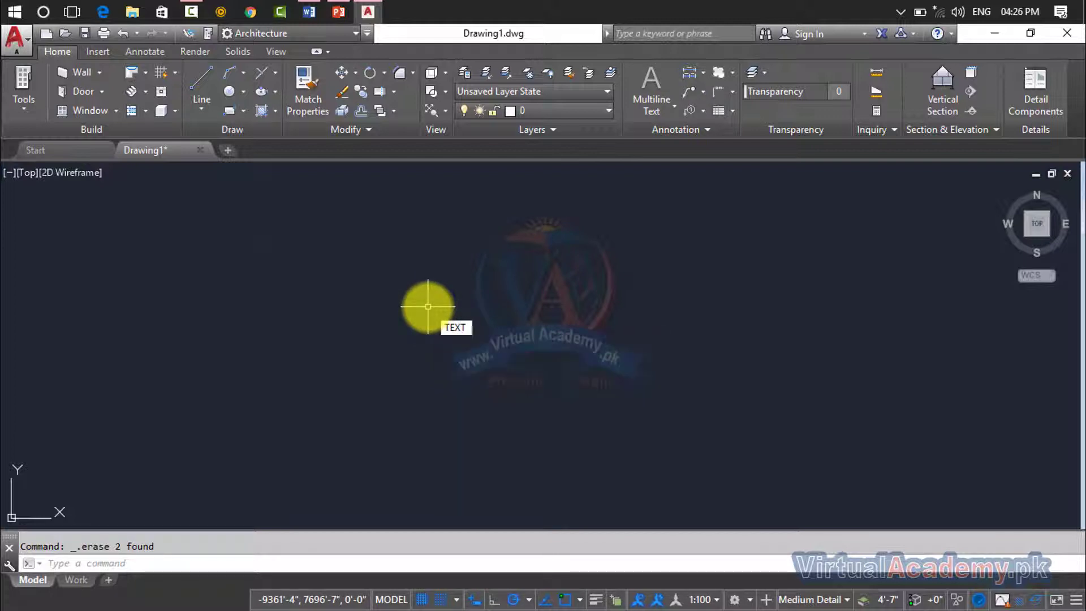
pyautogui.click(306, 347)
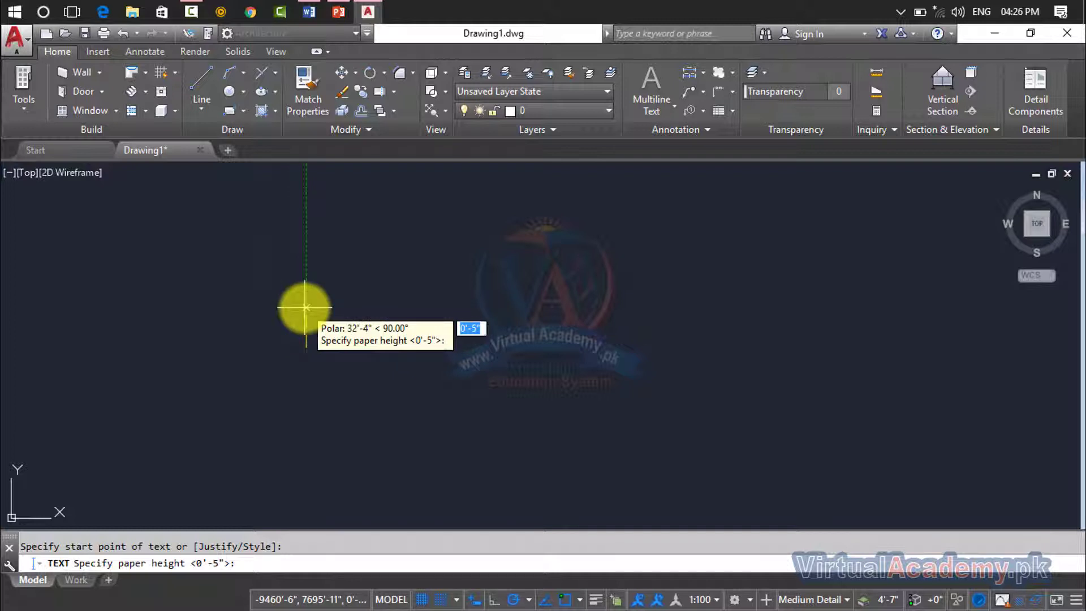
pyautogui.write('5')
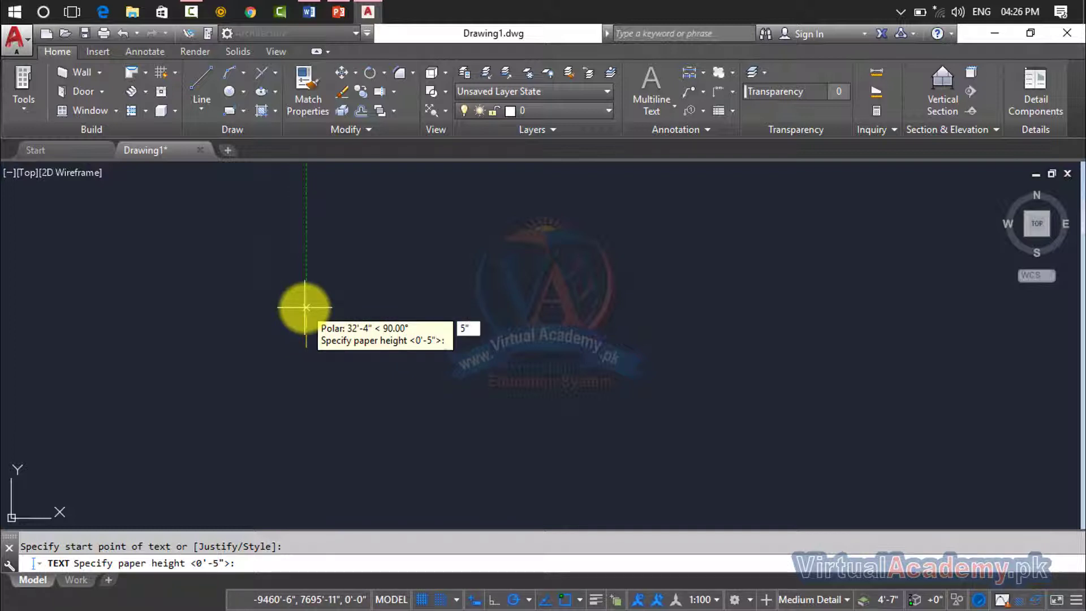
pyautogui.press('Return')
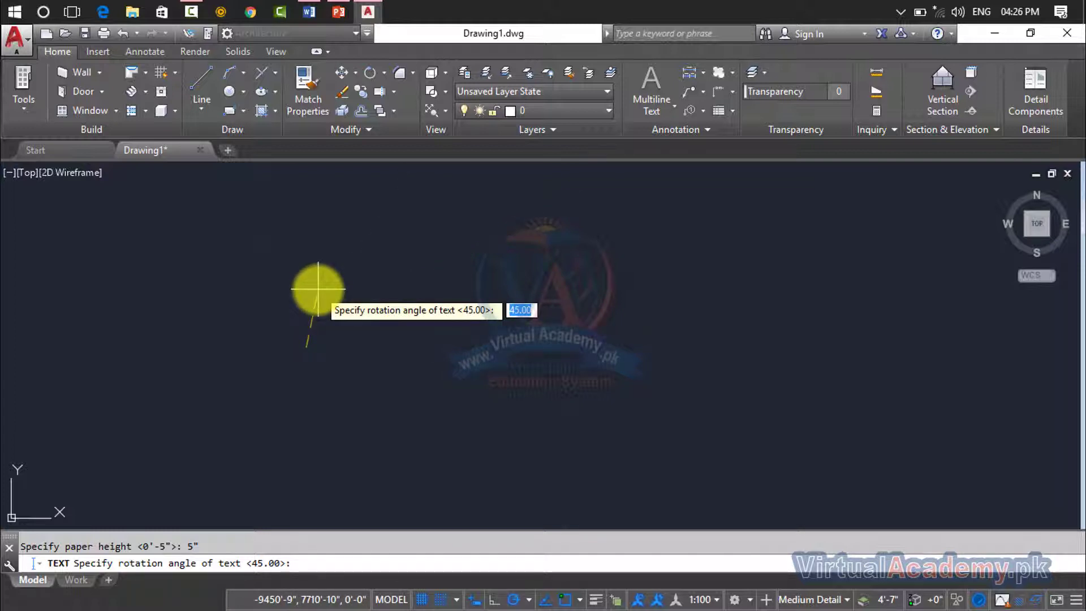
pyautogui.write('0')
pyautogui.press('Return')
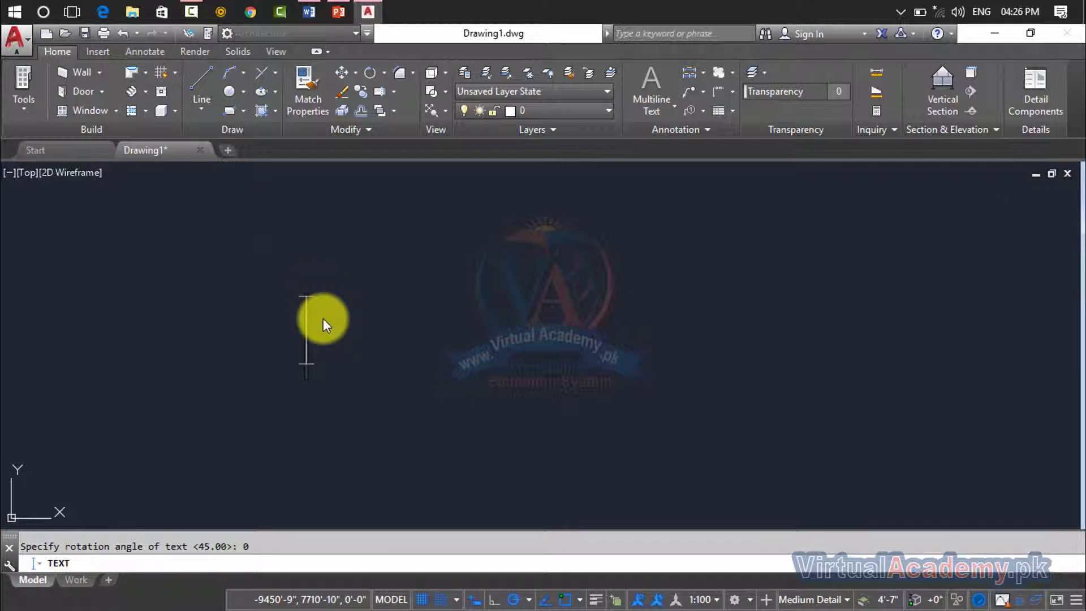
pyautogui.press('Escape')
pyautogui.press('Escape')
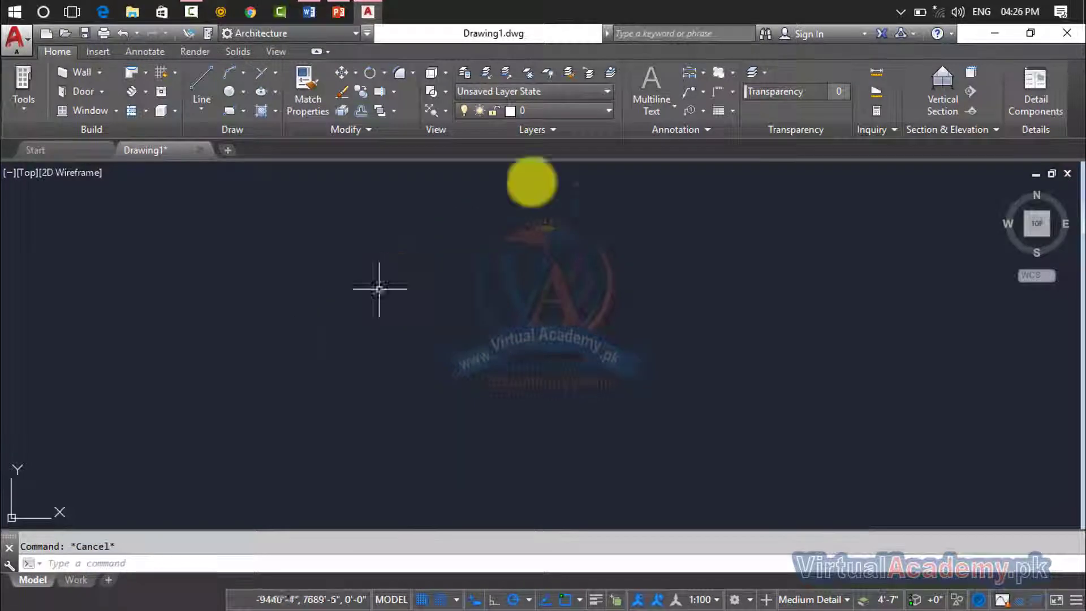
# Open a large Multiline Text box from the Text split-button
pyautogui.click(661, 113)
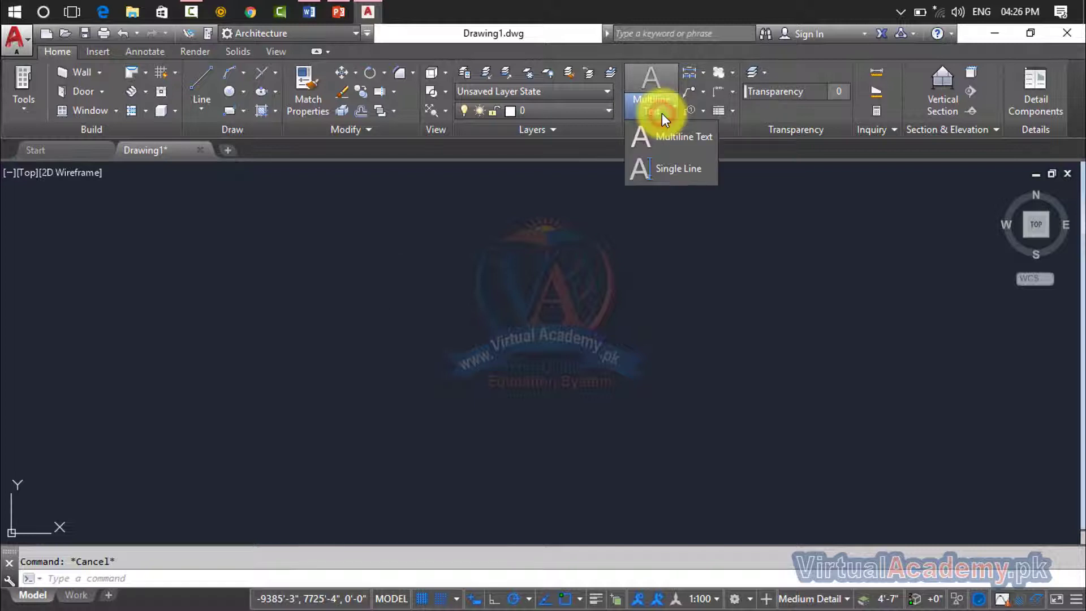
pyautogui.click(669, 141)
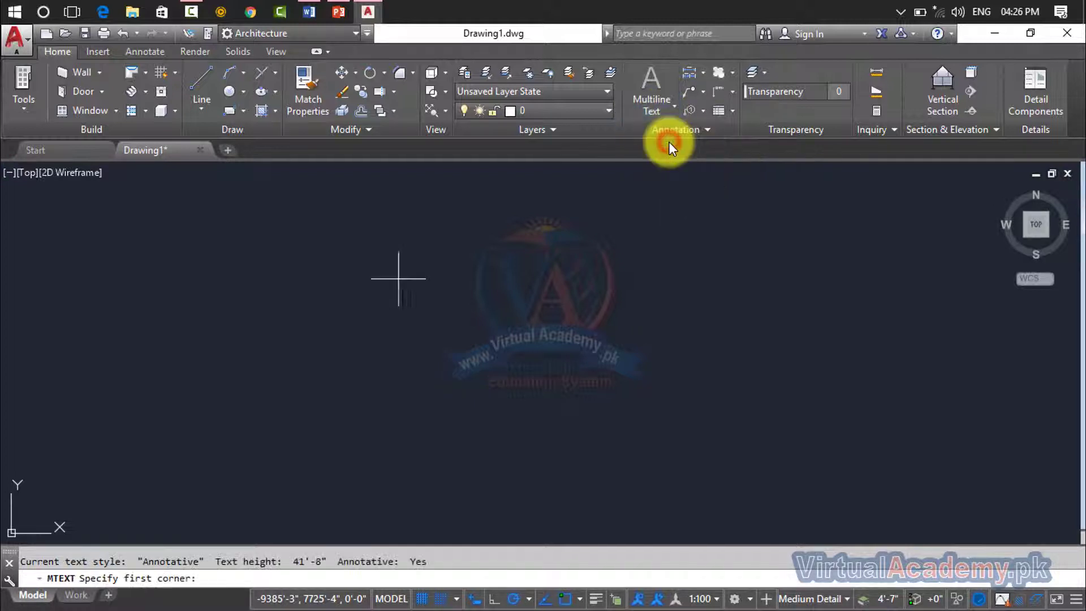
pyautogui.click(209, 245)
pyautogui.click(887, 487)
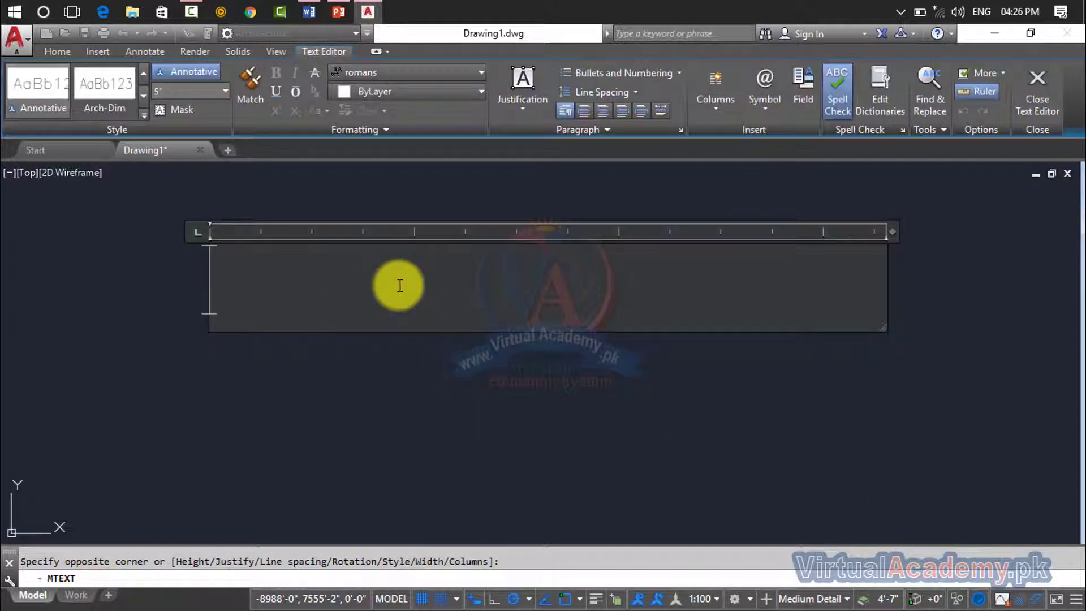
# Complete 'This is AutoCAD', widen the box, and add a second line 'AutoCad'
pyautogui.write('Ihis is ')
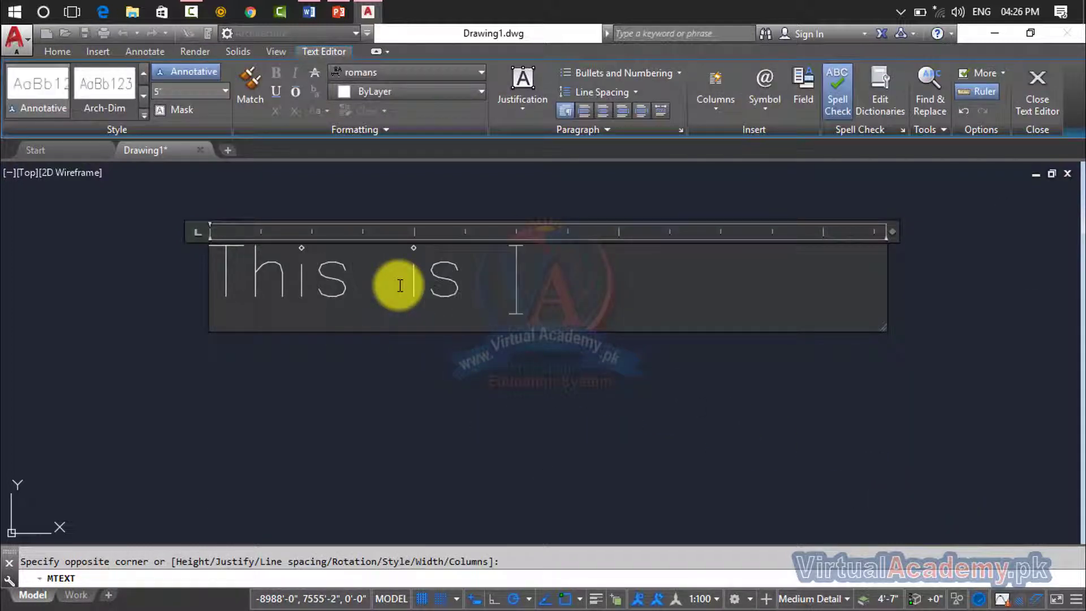
pyautogui.write('Auto')
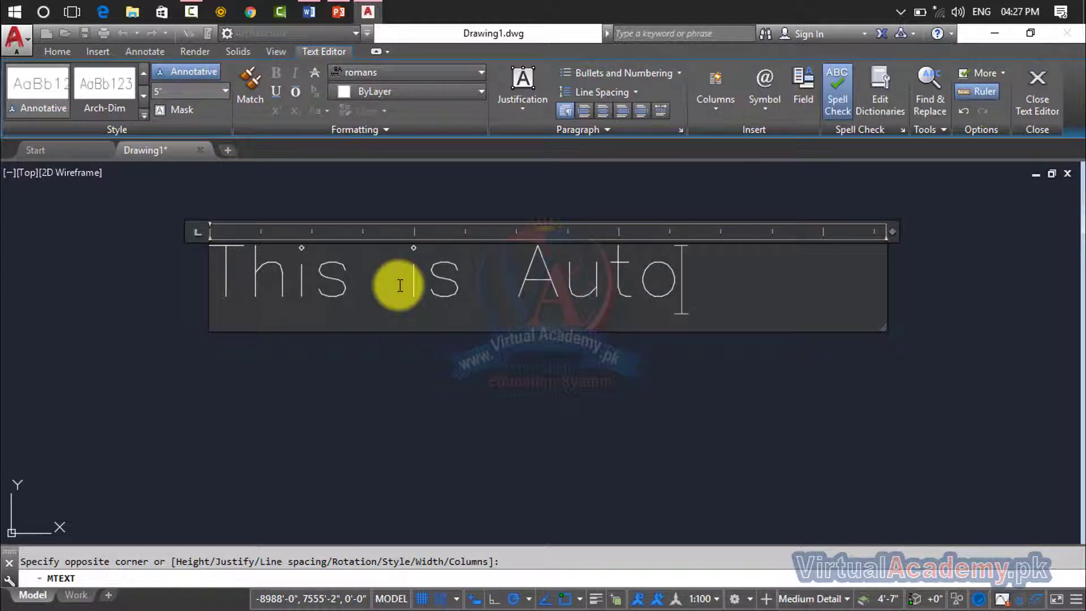
pyautogui.write('CAD')
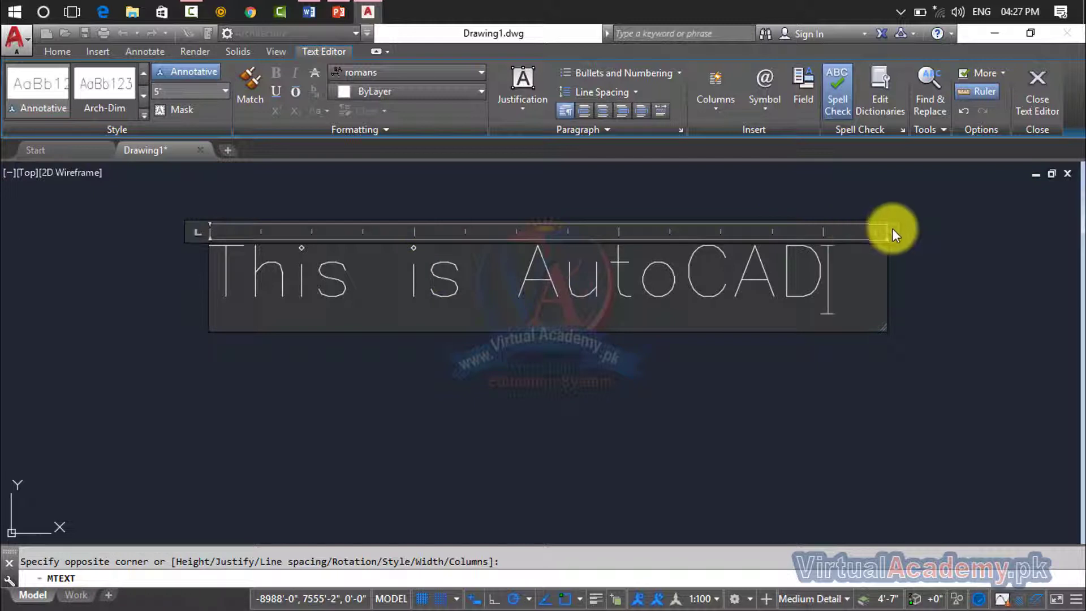
pyautogui.moveTo(892, 230)
pyautogui.mouseDown()
pyautogui.moveTo(376, 245)
pyautogui.moveTo(891, 273)
pyautogui.moveTo(875, 274)
pyautogui.mouseUp()
pyautogui.press('Return')
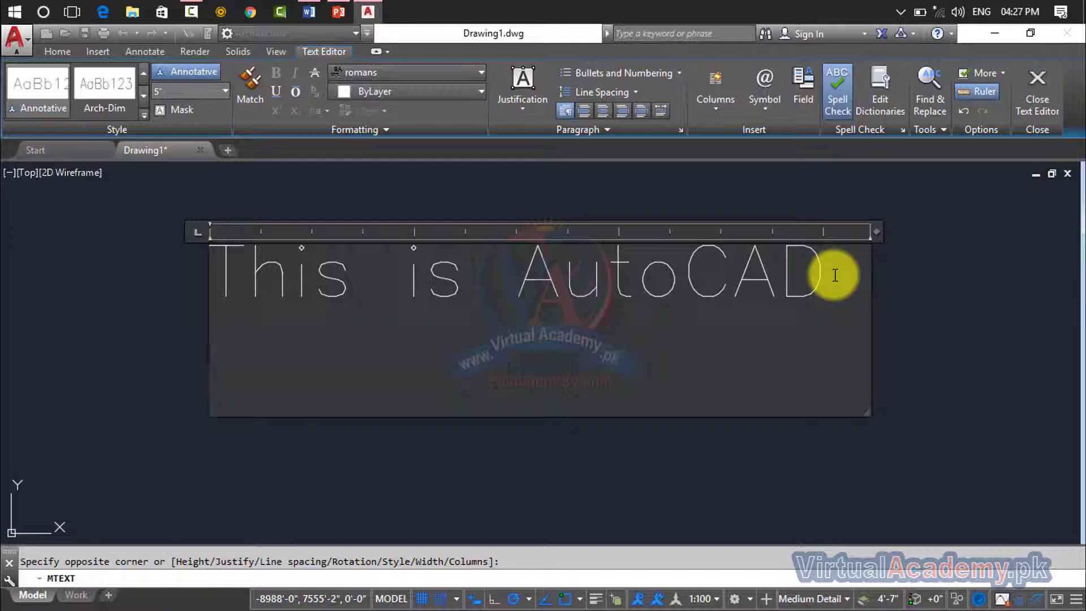
pyautogui.write('auto')
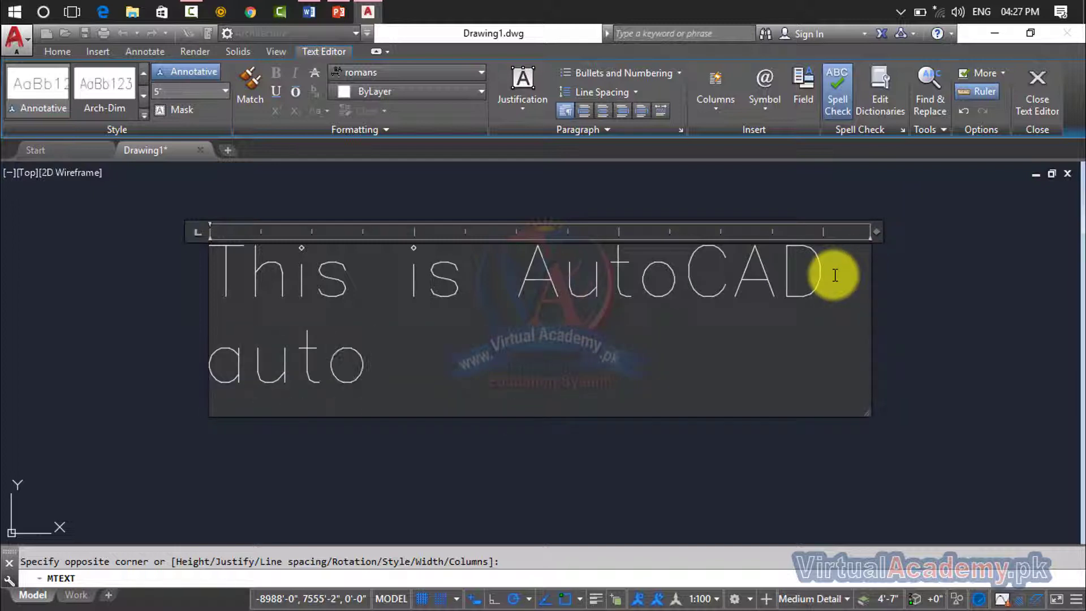
pyautogui.press('BackSpace')
pyautogui.press('BackSpace')
pyautogui.press('BackSpace')
pyautogui.press('BackSpace')
pyautogui.write('Auto')
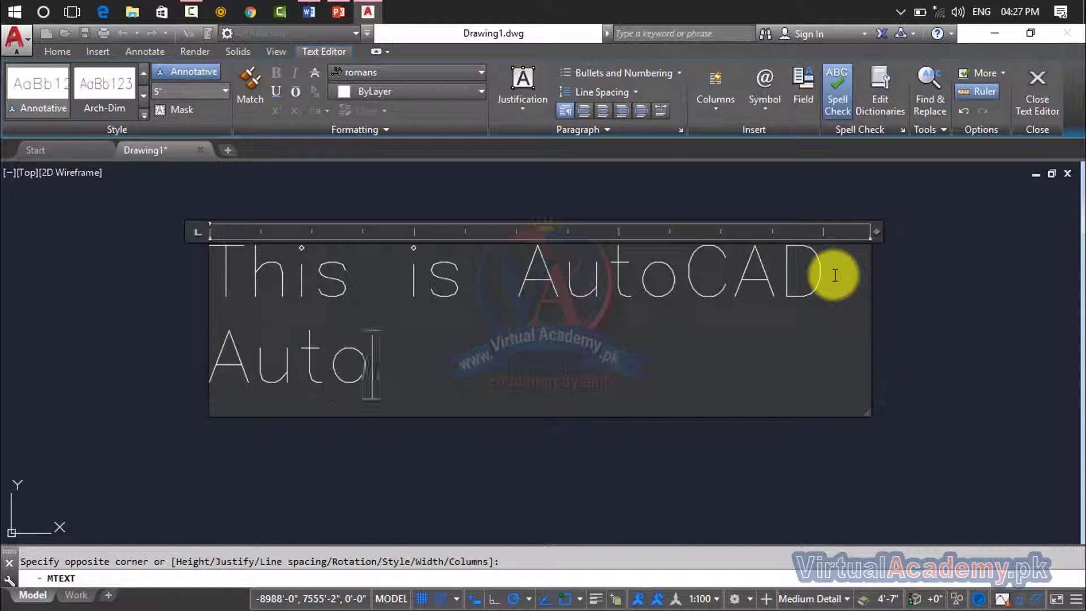
pyautogui.write('ca')
pyautogui.press('BackSpace')
pyautogui.press('BackSpace')
pyautogui.write('Ca')
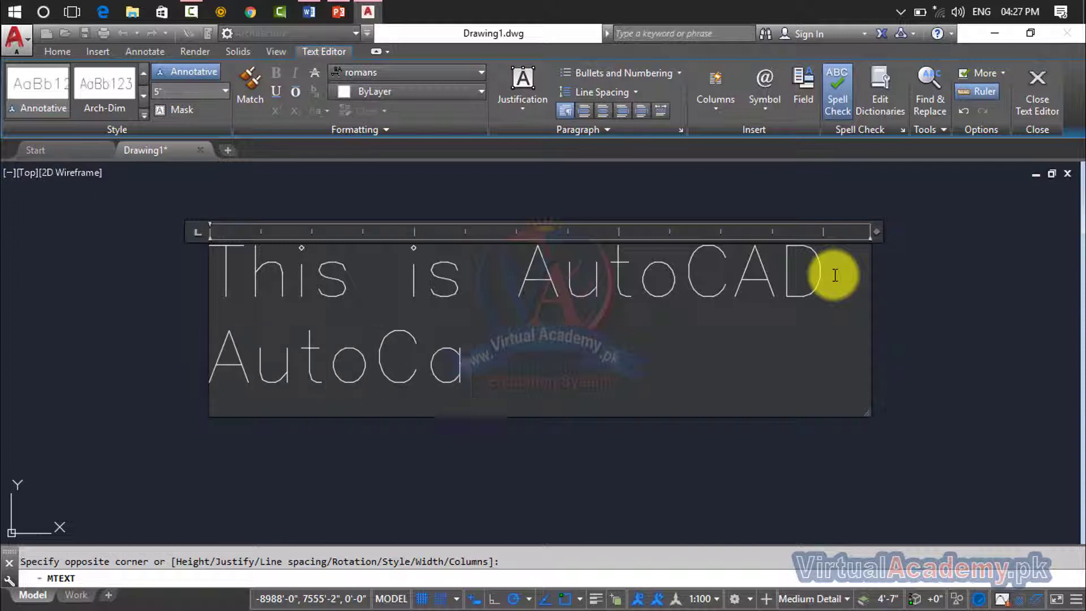
pyautogui.write('d')
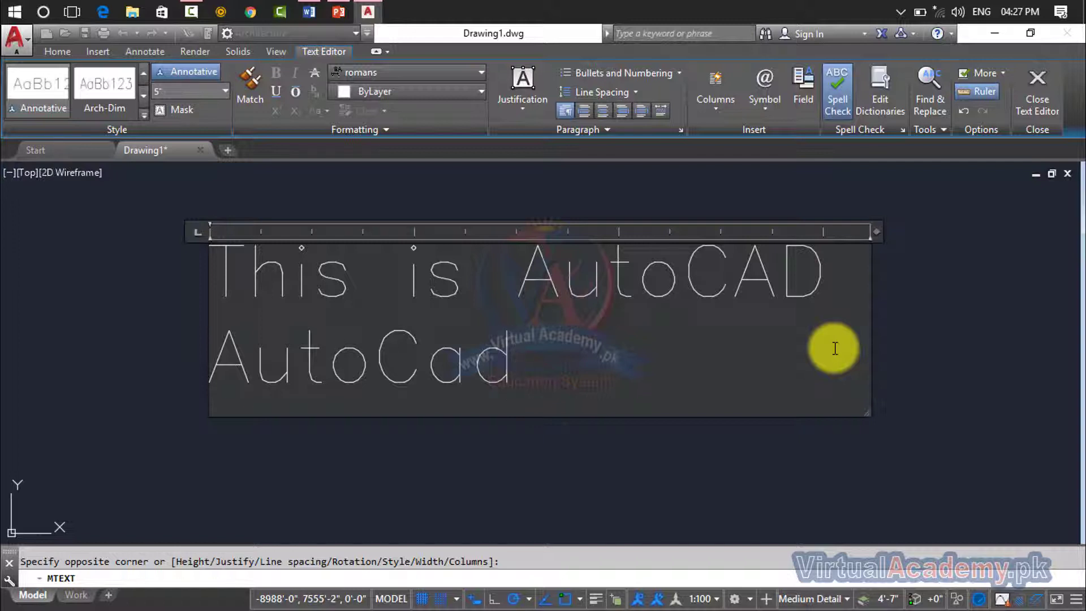
pyautogui.press('Return')
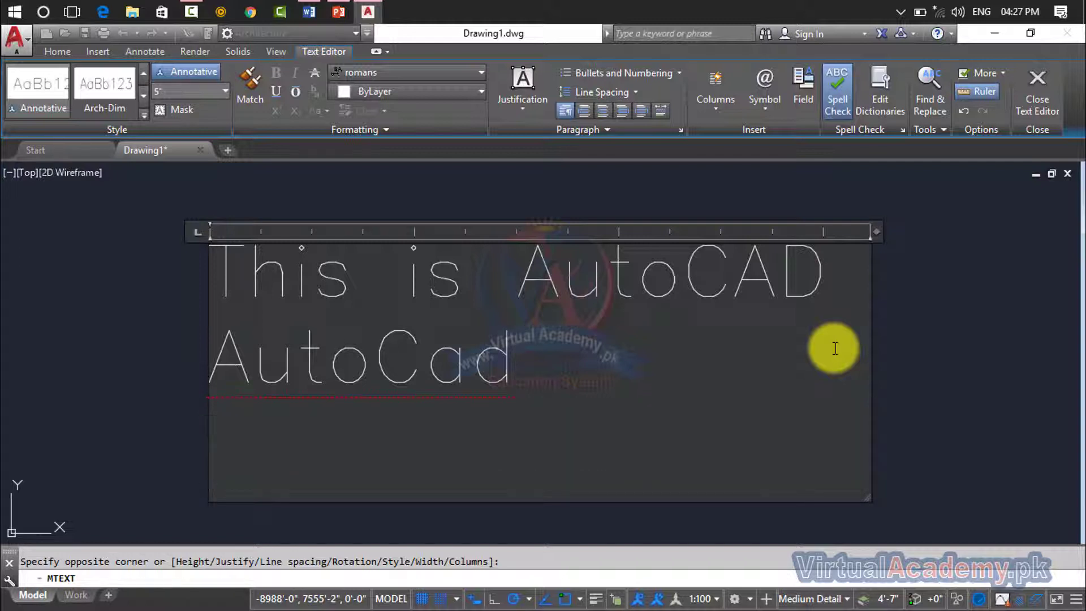
# Accept the 'AutoCAD' spelling suggestion for 'AutoCad' and select the corrected second line
pyautogui.rightClick(369, 374)
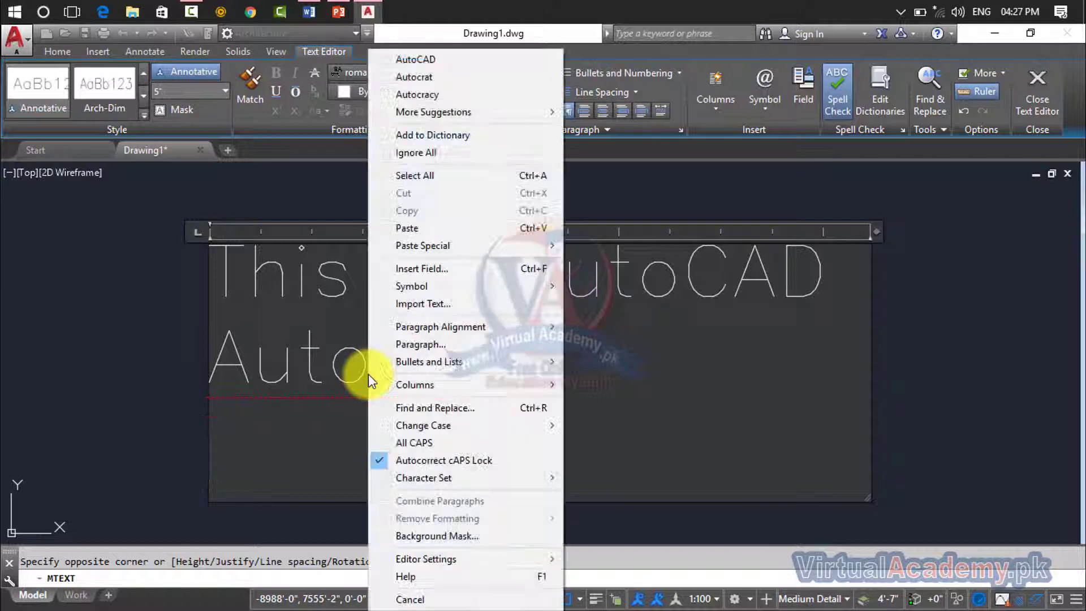
pyautogui.click(449, 61)
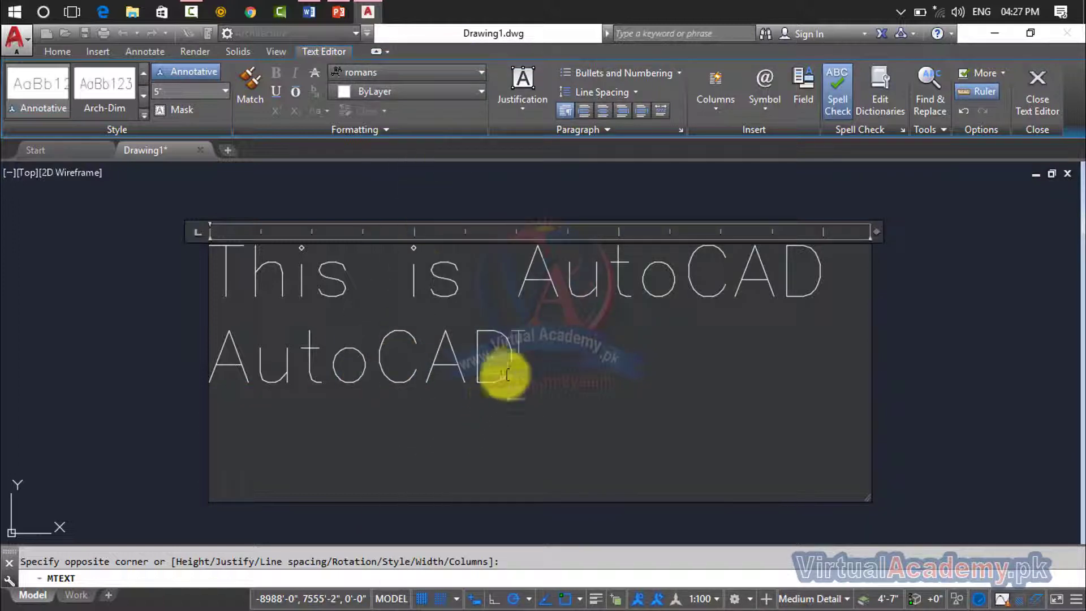
pyautogui.moveTo(373, 366); pyautogui.dragTo(491, 373)
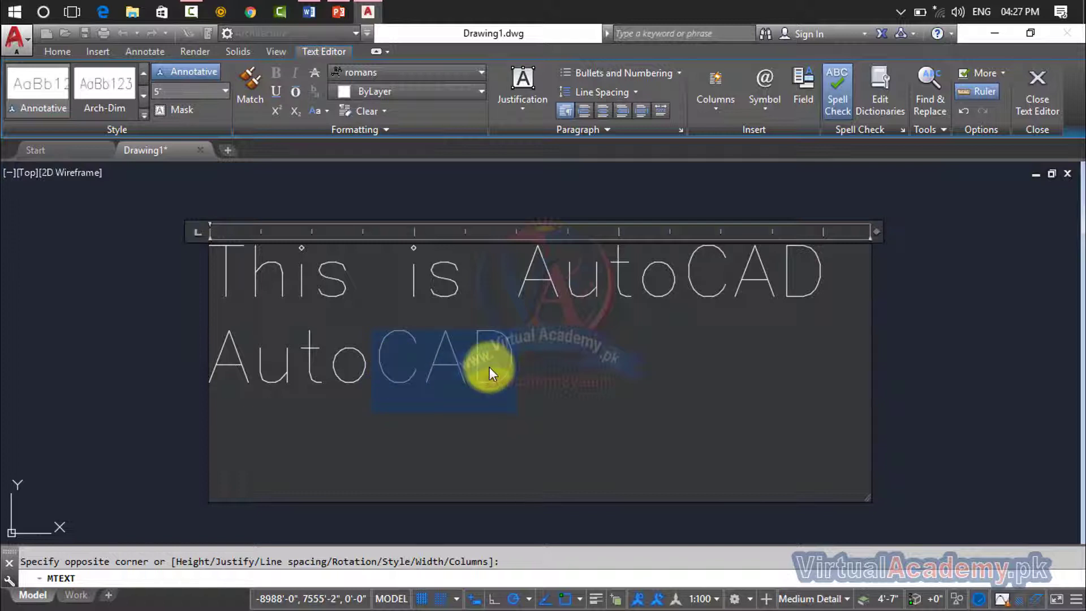
pyautogui.click(526, 350)
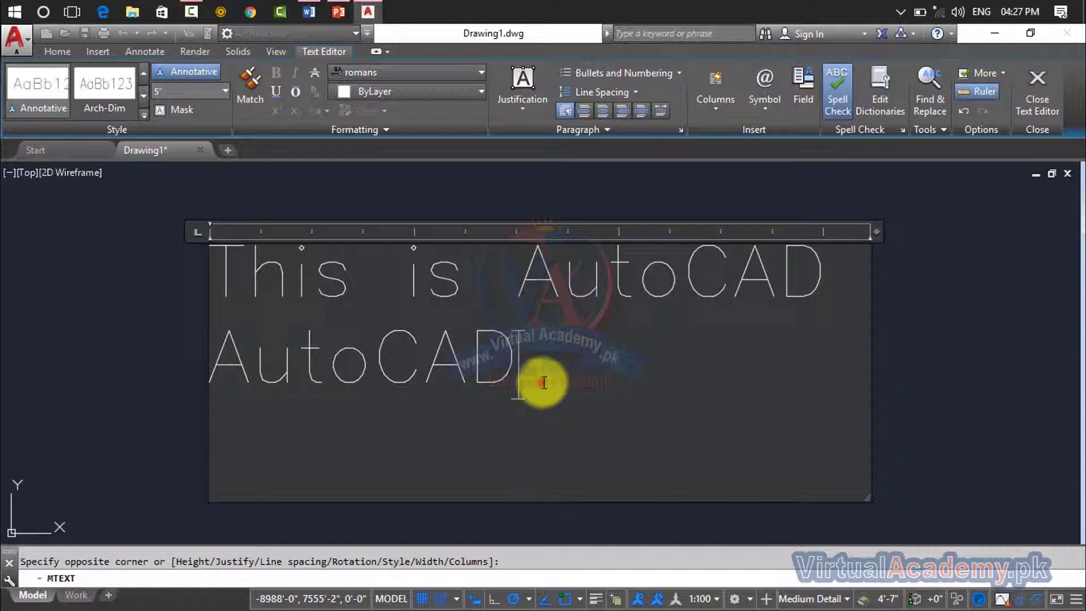
pyautogui.moveTo(545, 384); pyautogui.dragTo(214, 376)
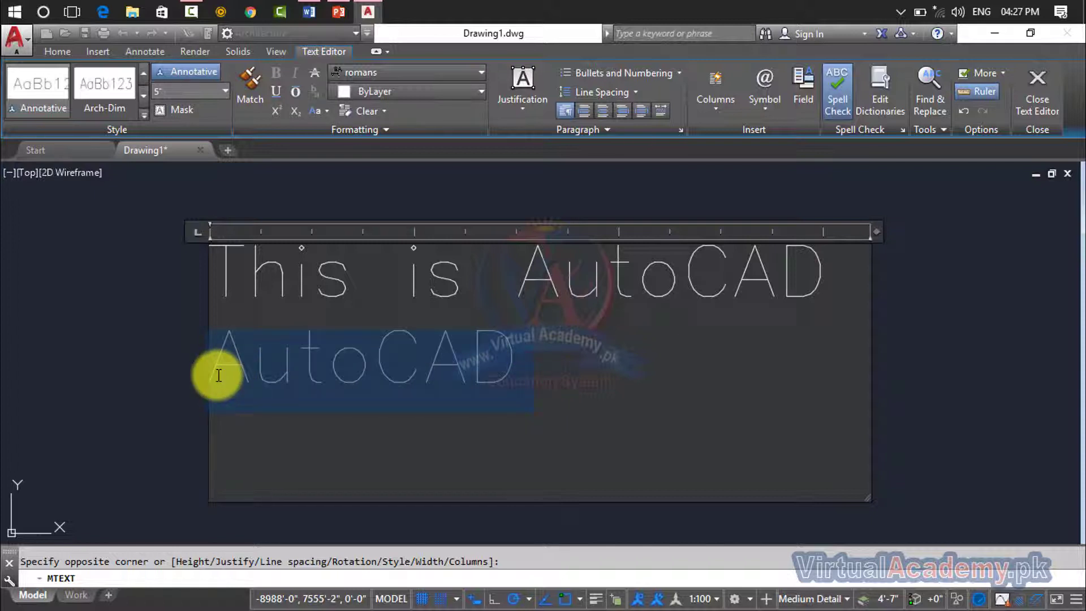
# Copy the 'AutoCAD' line and paste it twice on new lines below it
pyautogui.hotkey('ctrl', 'c')
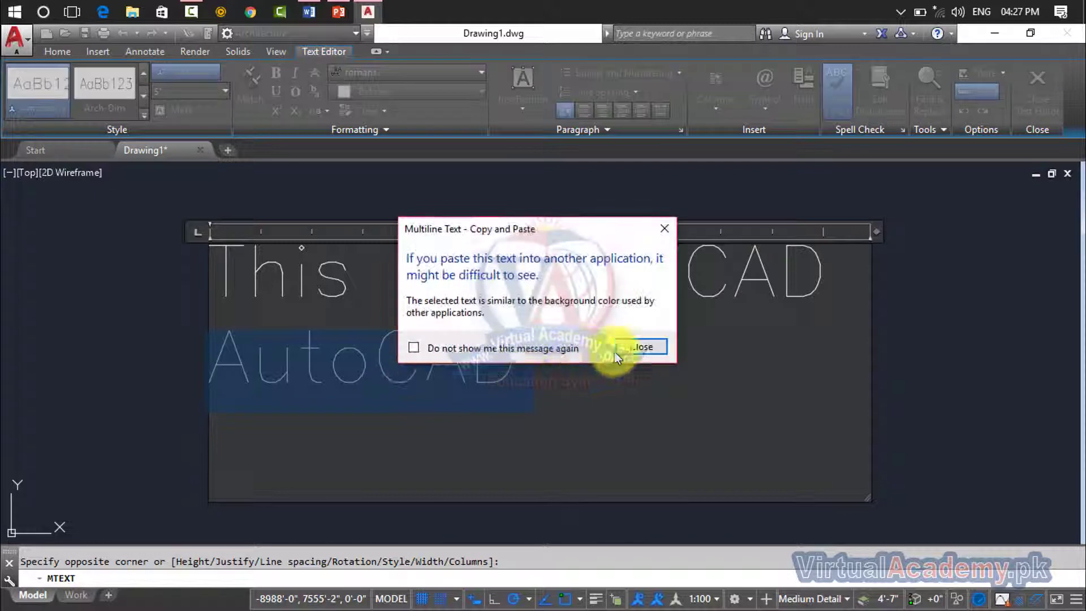
pyautogui.click(666, 342)
pyautogui.click(565, 367)
pyautogui.press('Return')
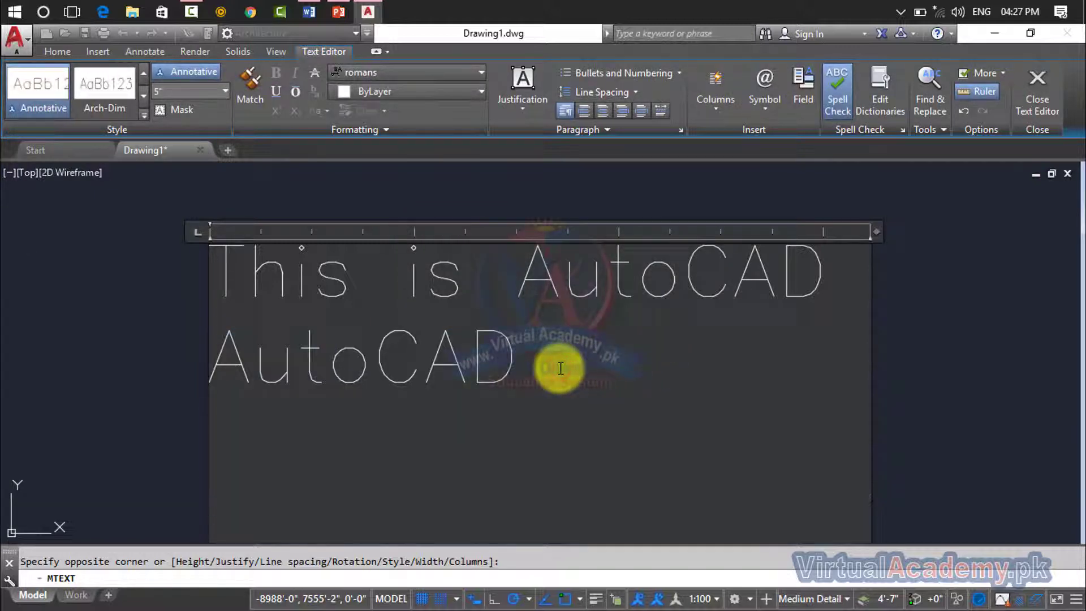
pyautogui.hotkey('ctrl', 'v')
pyautogui.press('Return')
pyautogui.hotkey('ctrl', 'v')
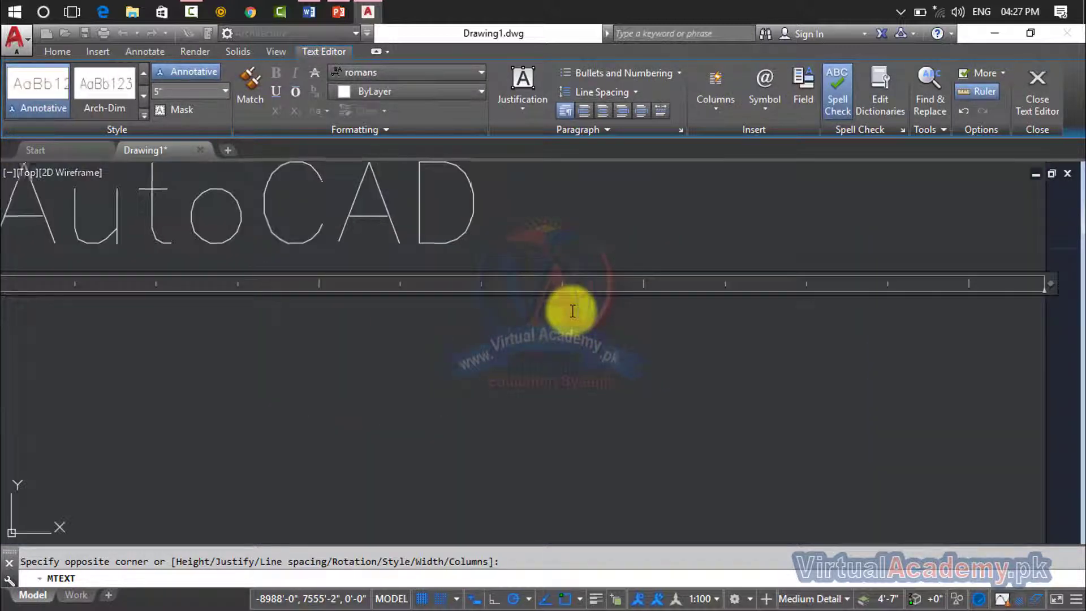
pyautogui.scroll(-2, 560, 368)
pyautogui.scroll(1, 538, 436)
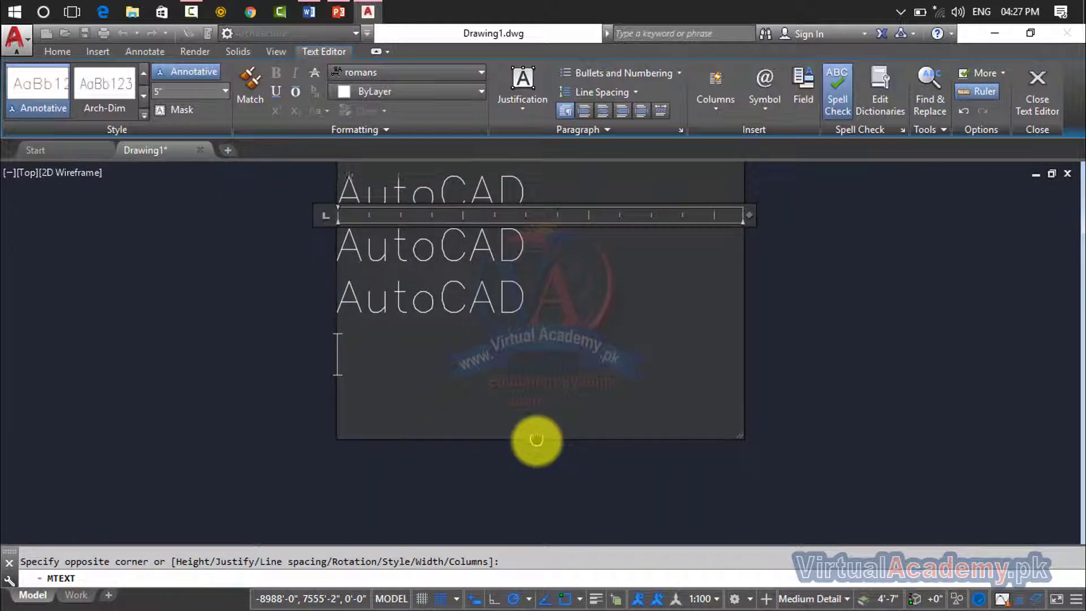
pyautogui.click(523, 302)
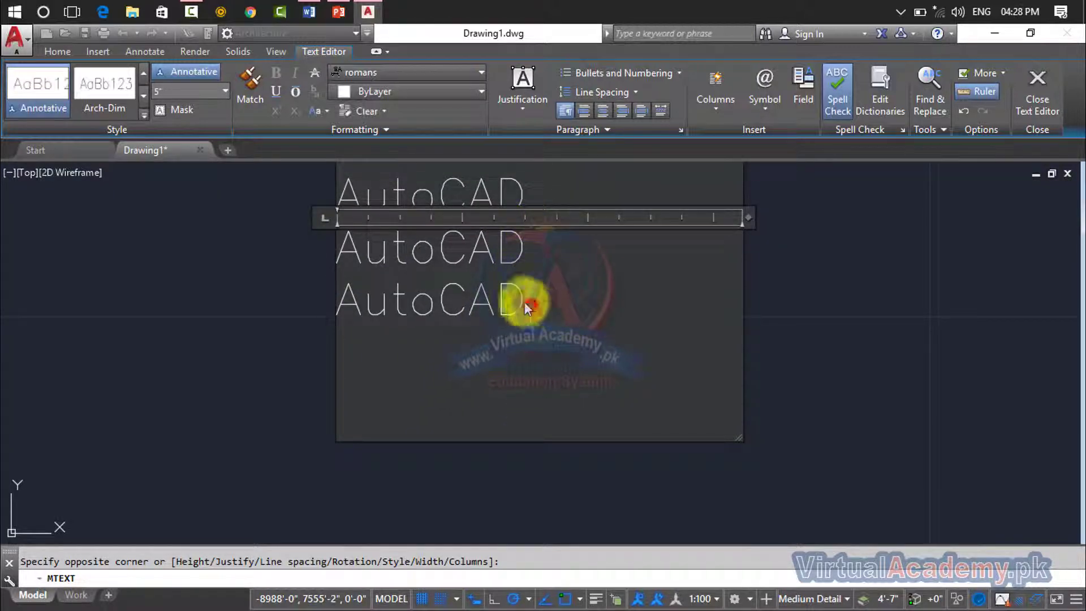
pyautogui.scroll(2, 370, 205)
pyautogui.scroll(-3, 430, 263)
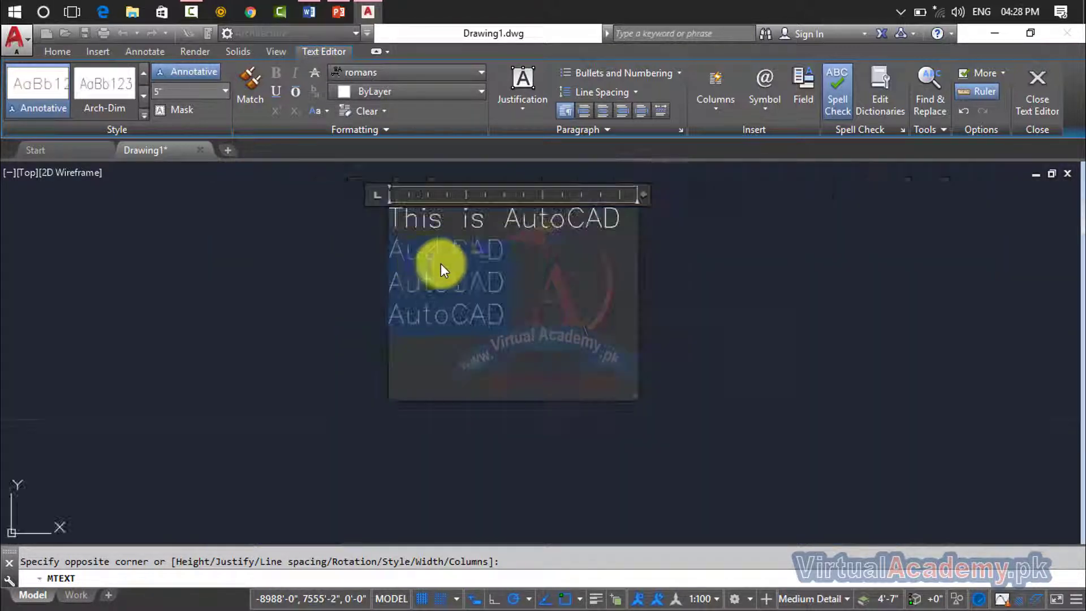
pyautogui.scroll(1, 472, 264)
pyautogui.scroll(1, 474, 263)
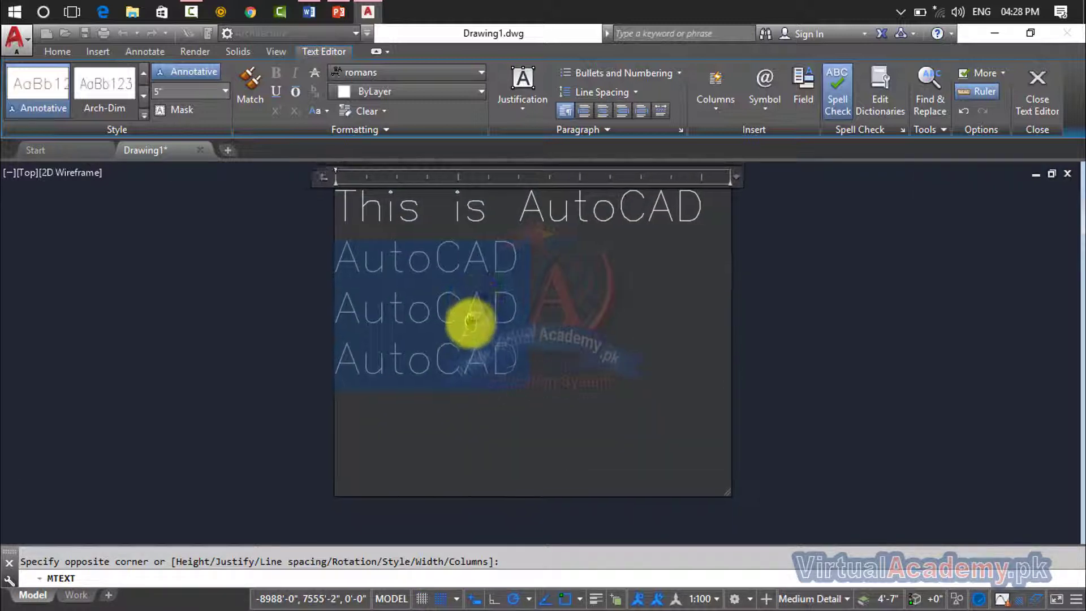
pyautogui.scroll(-1, 462, 317)
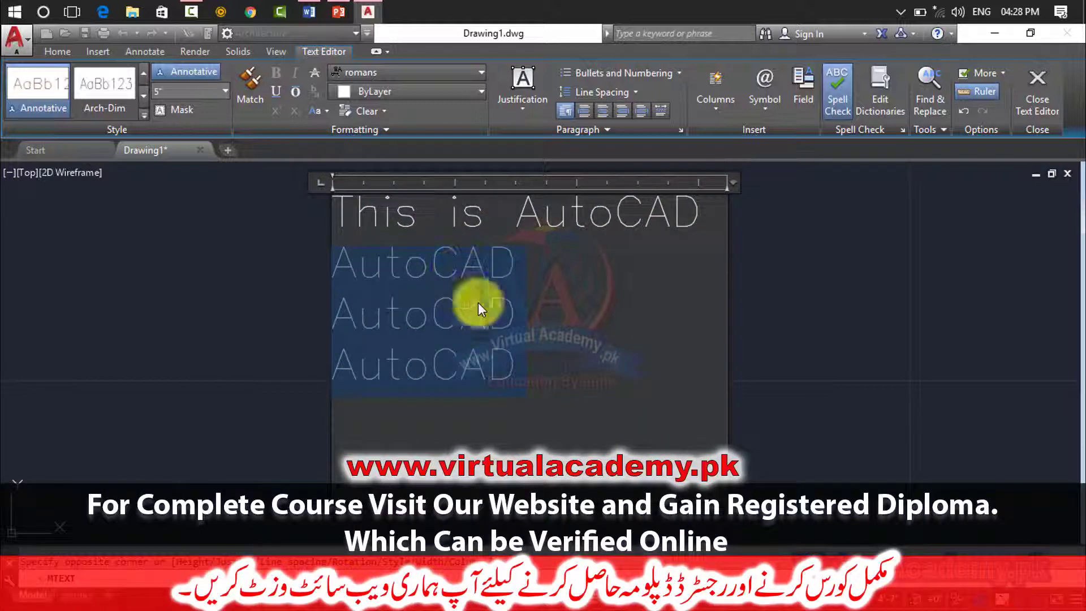
# Select all the text, apply the Annotative style and keep the text height at 3"
pyautogui.click(511, 317)
pyautogui.hotkey('ctrl', 'a')
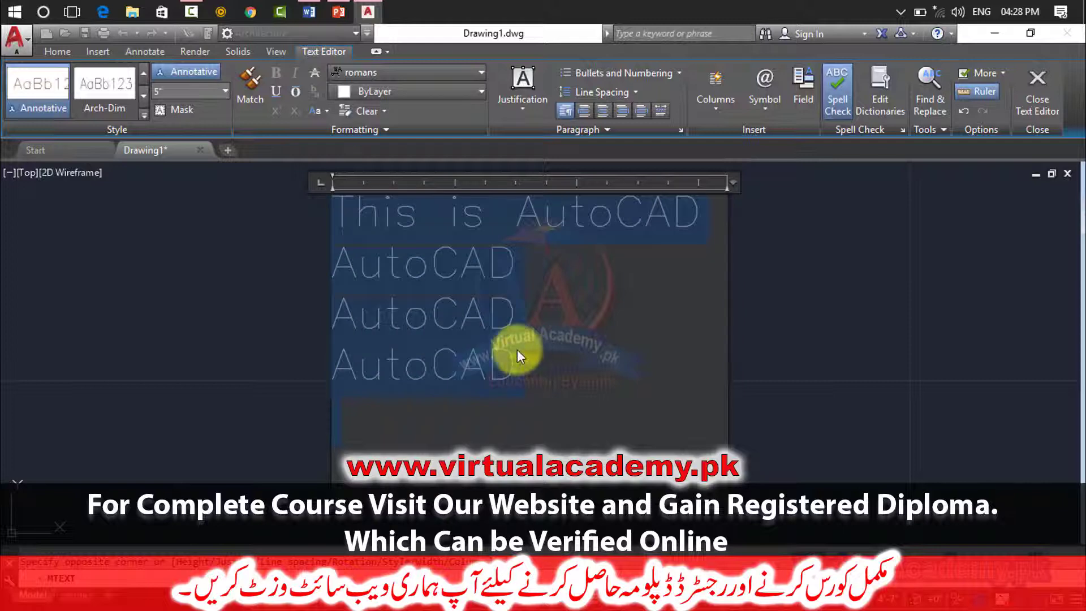
pyautogui.click(145, 116)
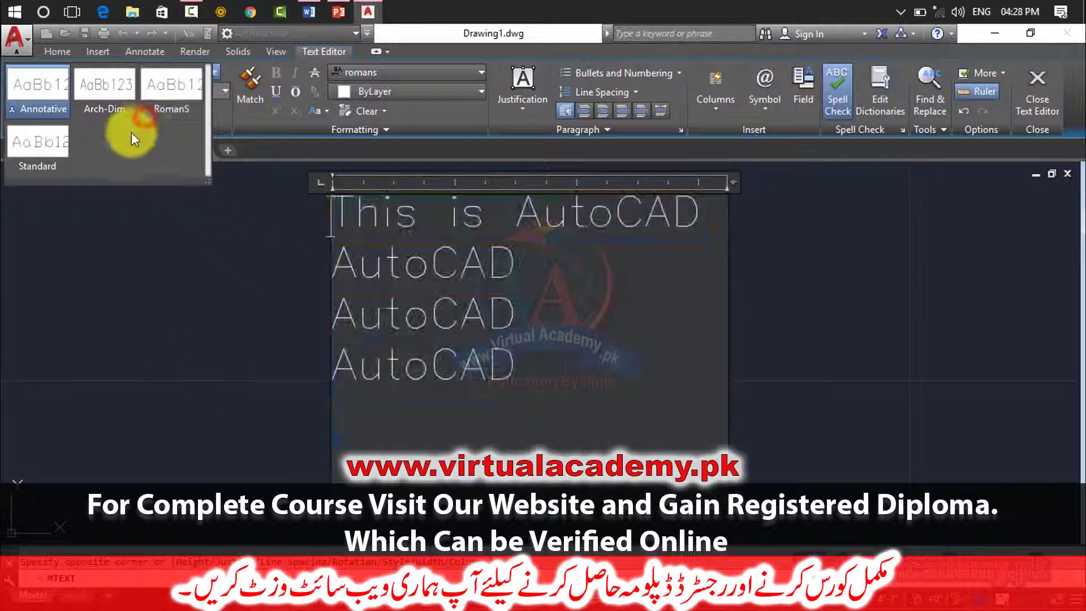
pyautogui.click(57, 139)
pyautogui.click(86, 97)
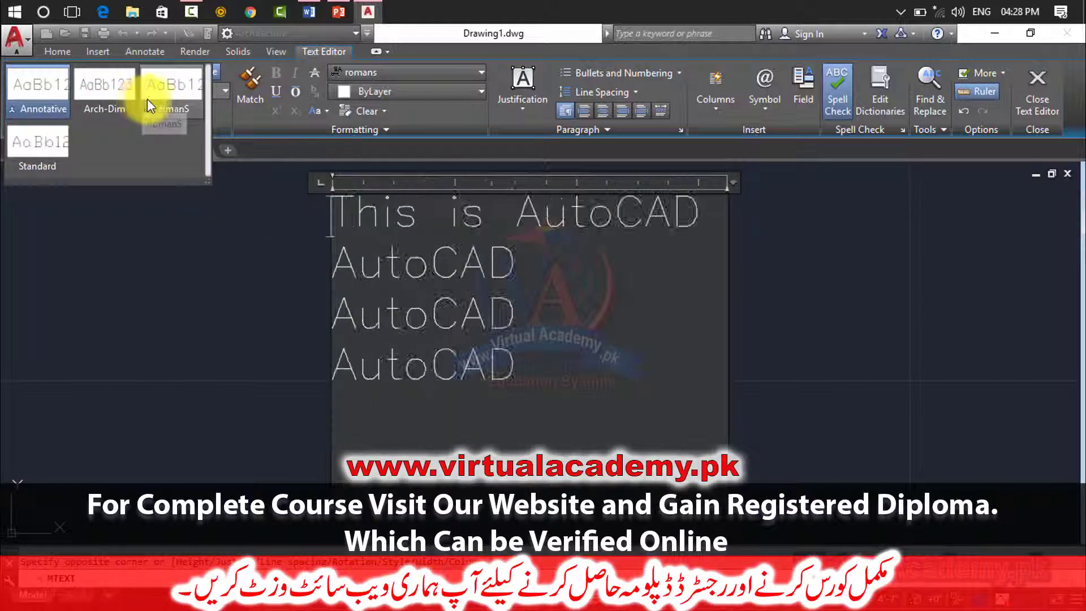
pyautogui.click(55, 97)
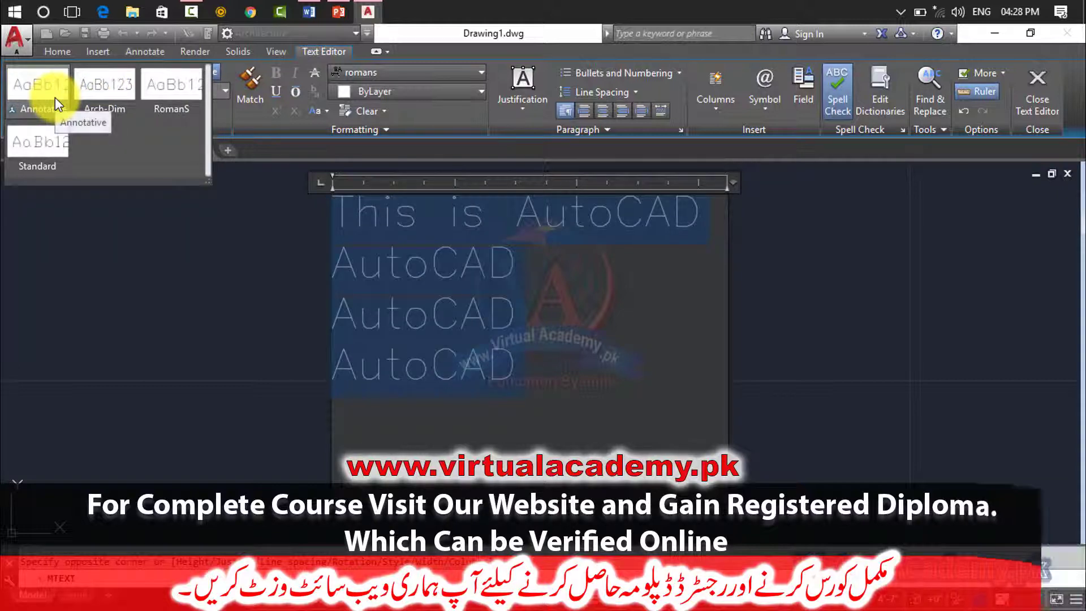
pyautogui.click(249, 129)
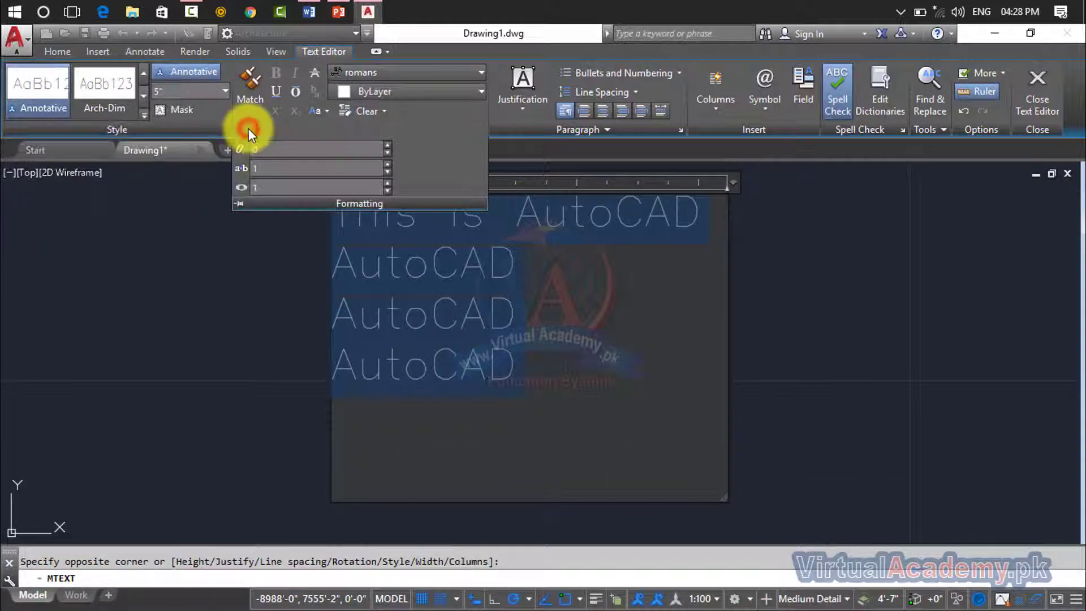
pyautogui.click(154, 92)
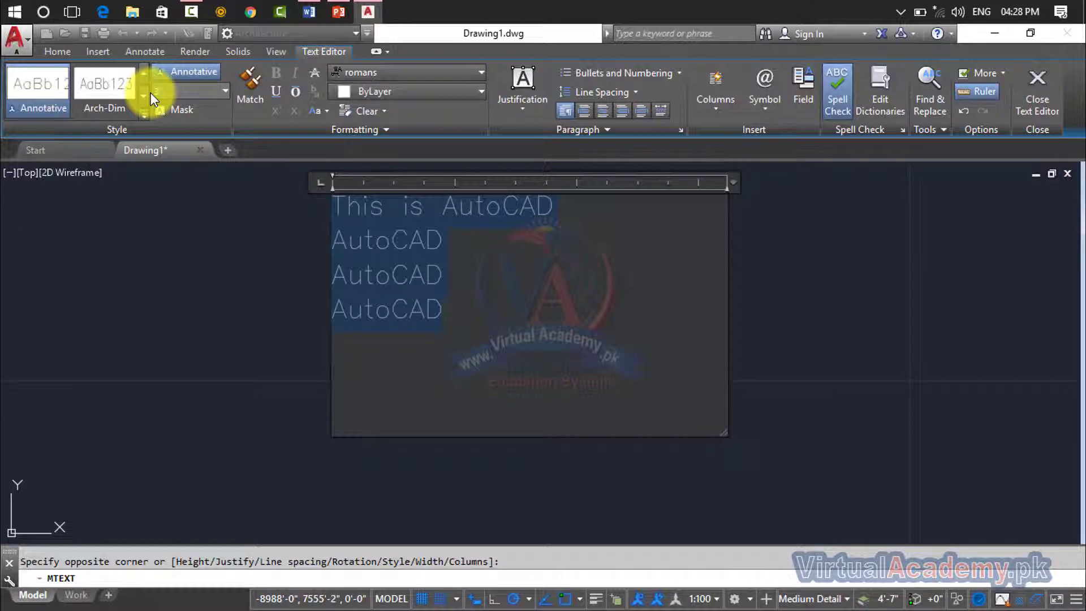
pyautogui.click(225, 92)
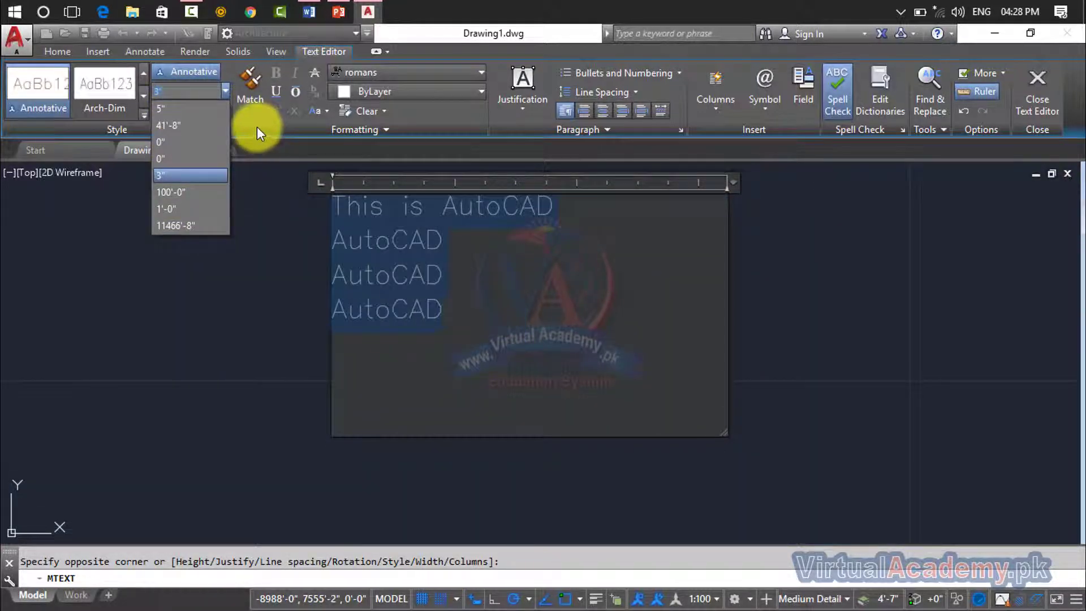
pyautogui.click(257, 127)
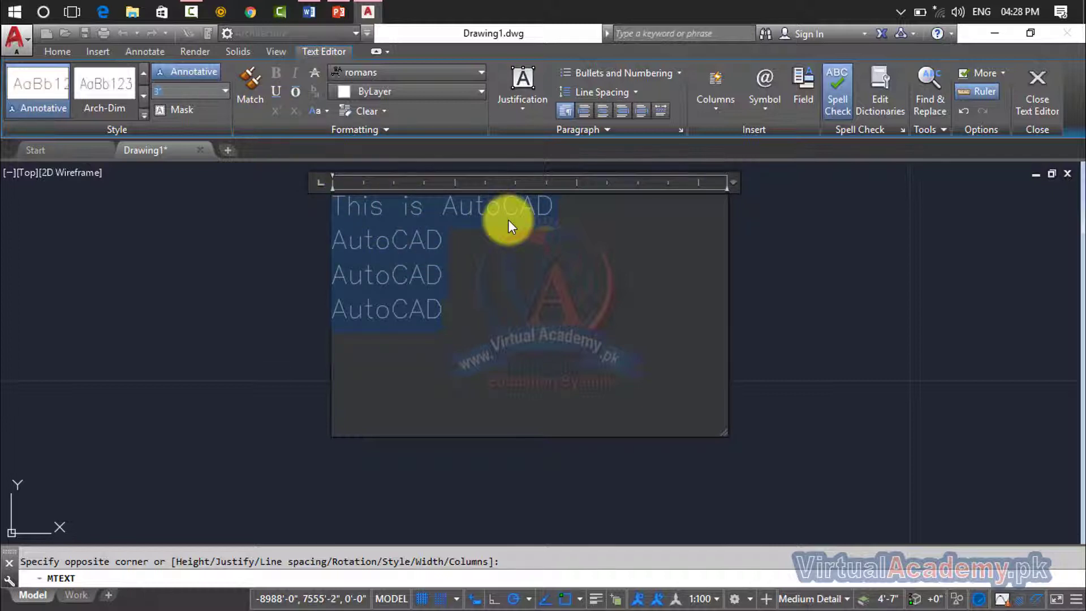
# Change the font of all the text to Arial
pyautogui.click(280, 85)
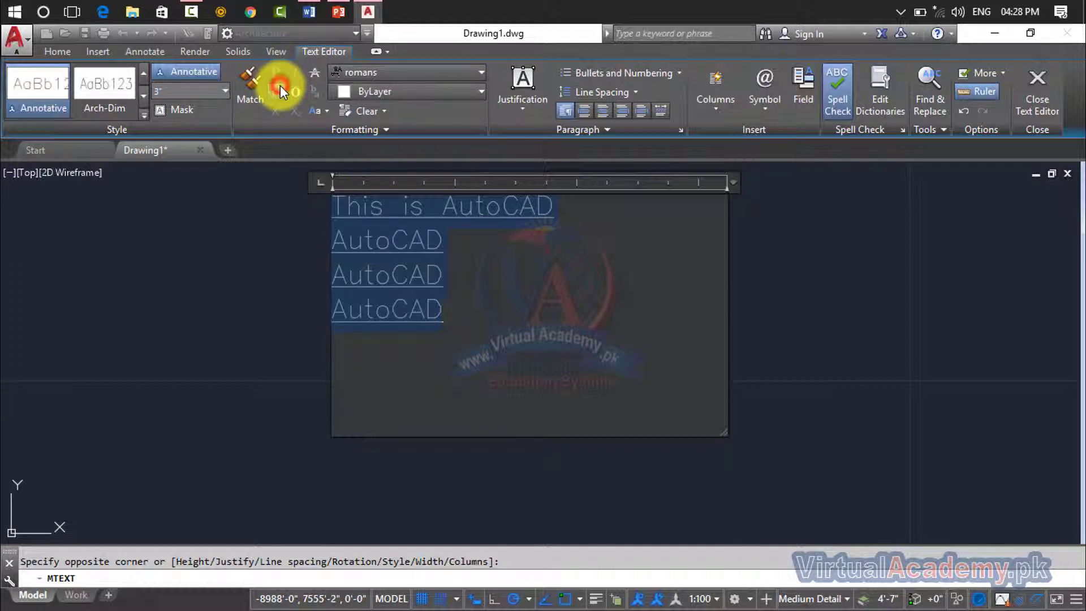
pyautogui.click(368, 74)
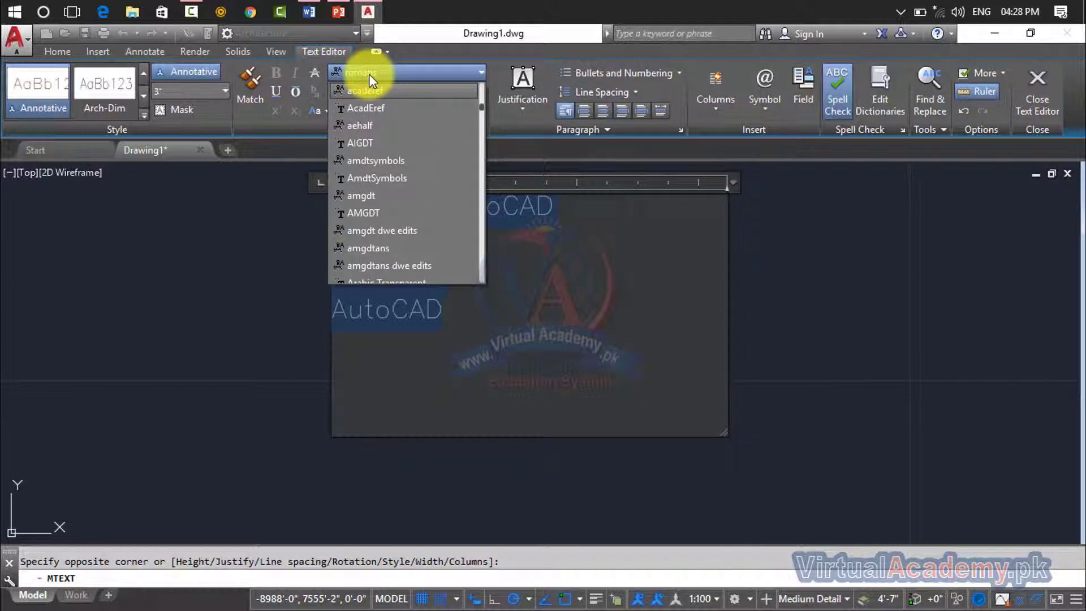
pyautogui.press('Down')
pyautogui.press('Down')
pyautogui.press('Down')
pyautogui.press('Down')
pyautogui.press('Down')
pyautogui.press('Down')
pyautogui.press('Down')
pyautogui.press('Down')
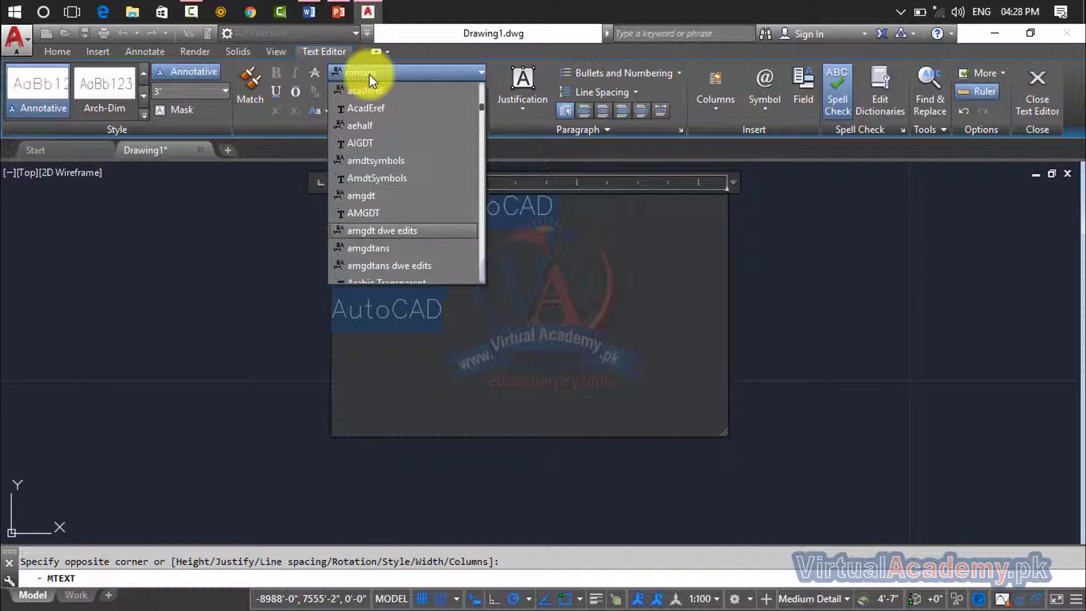
pyautogui.press('Down')
pyautogui.press('Down')
pyautogui.press('Down')
pyautogui.press('Up')
pyautogui.press('Down')
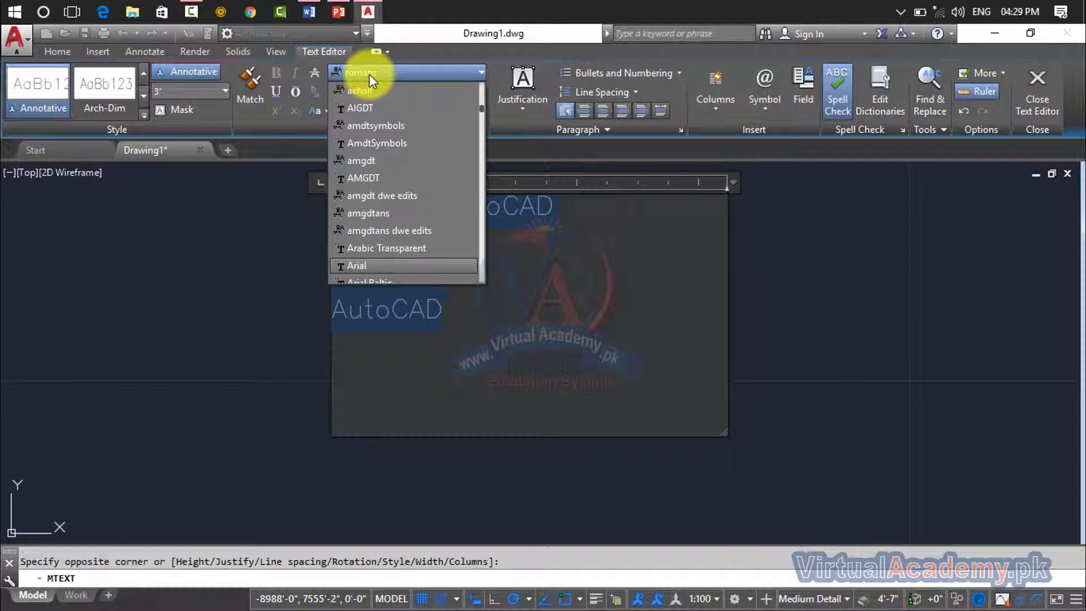
pyautogui.press('Return')
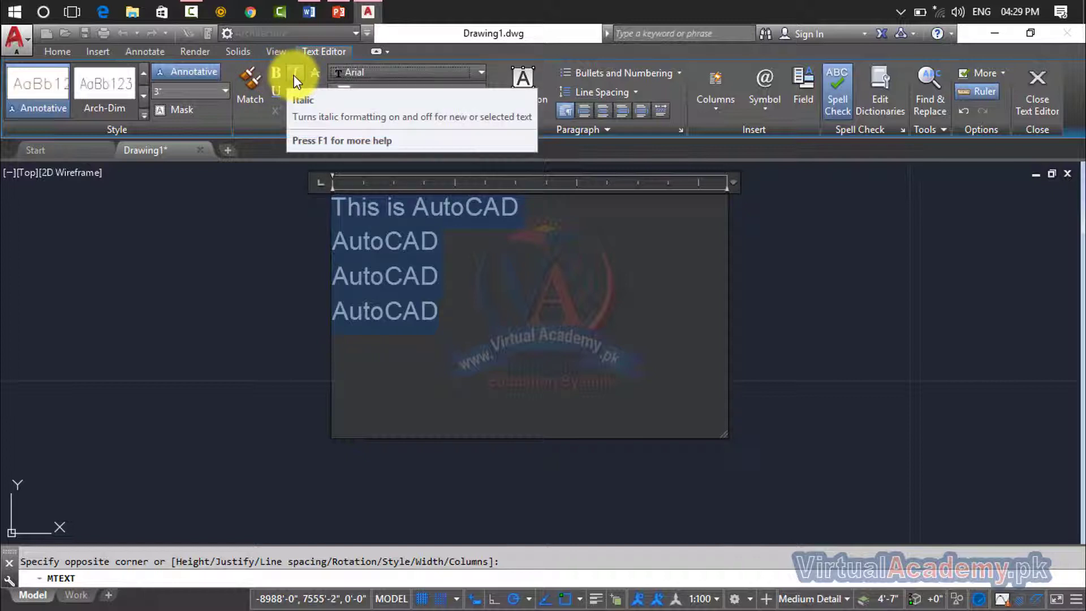
# Make the text bold, trying italic, underline and overline, then removing all three
pyautogui.click(278, 79)
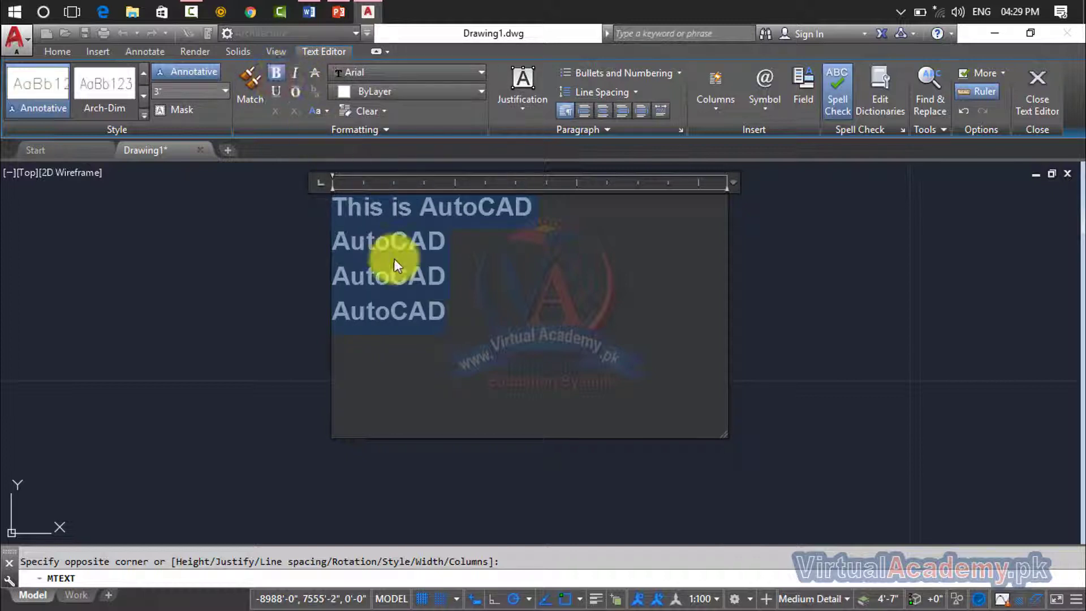
pyautogui.scroll(2, 406, 231)
pyautogui.scroll(2, 407, 232)
pyautogui.scroll(-2, 407, 290)
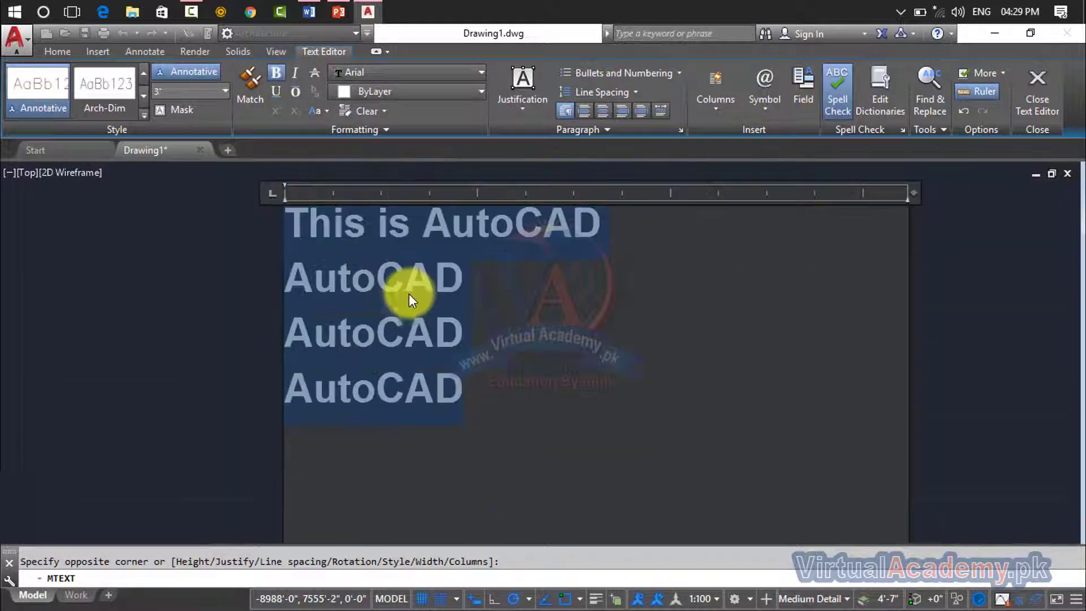
pyautogui.click(293, 73)
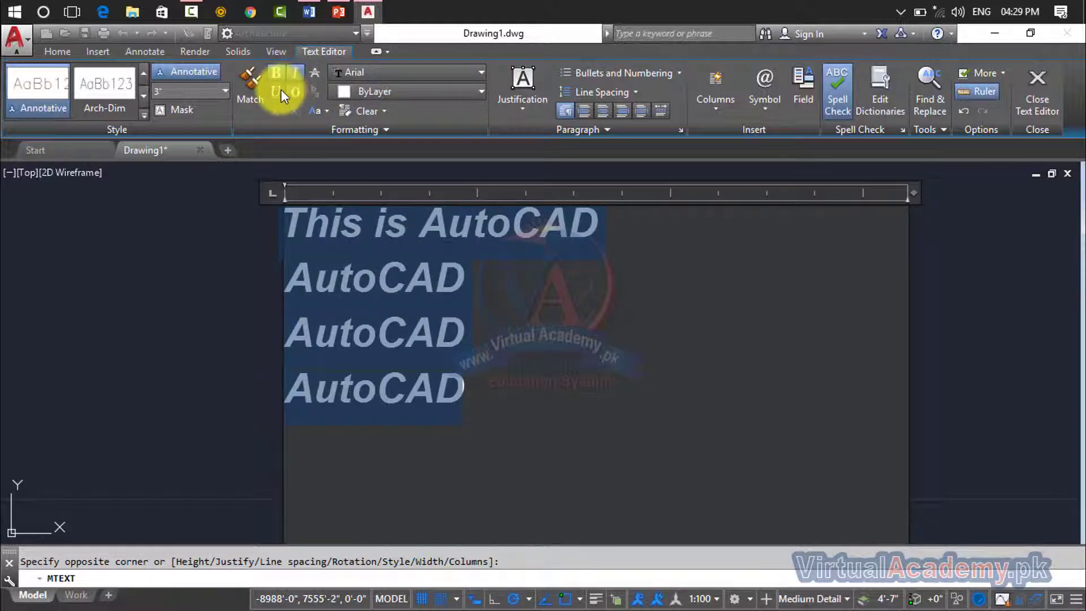
pyautogui.click(279, 91)
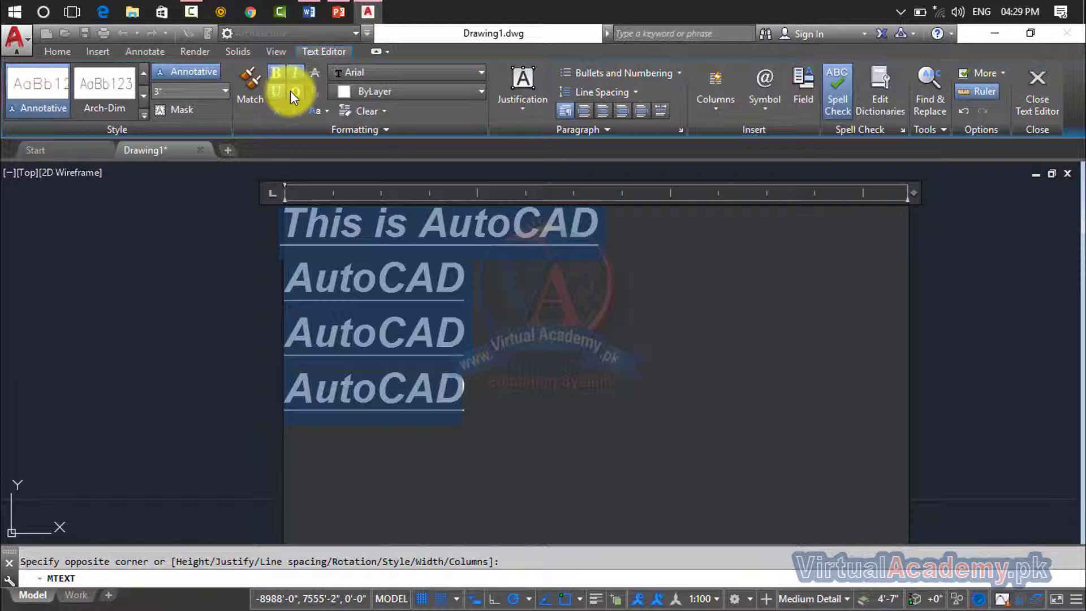
pyautogui.click(294, 92)
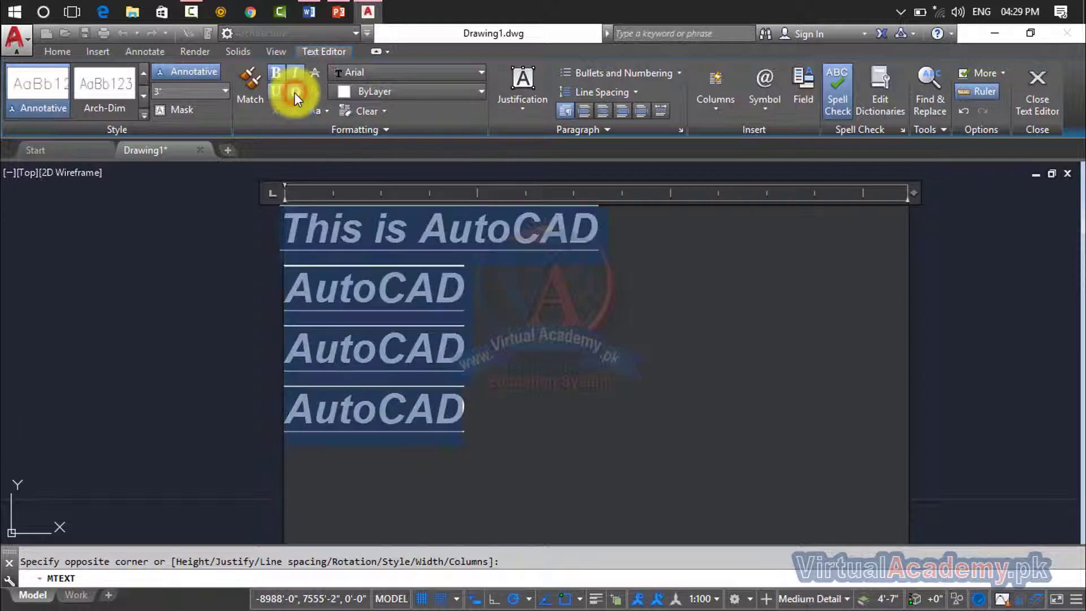
pyautogui.click(293, 93)
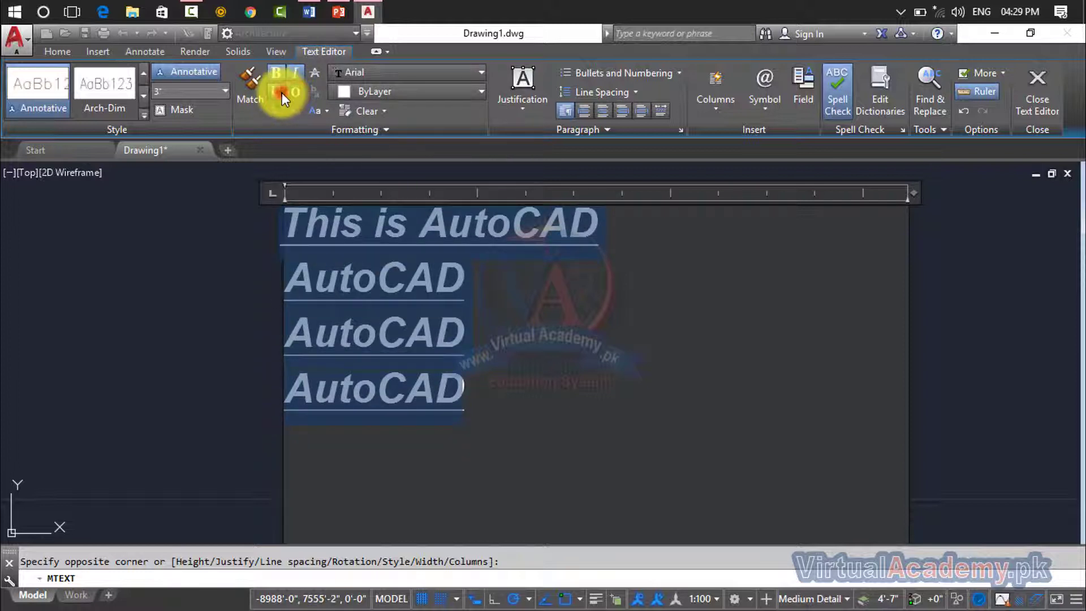
pyautogui.click(282, 92)
pyautogui.click(291, 73)
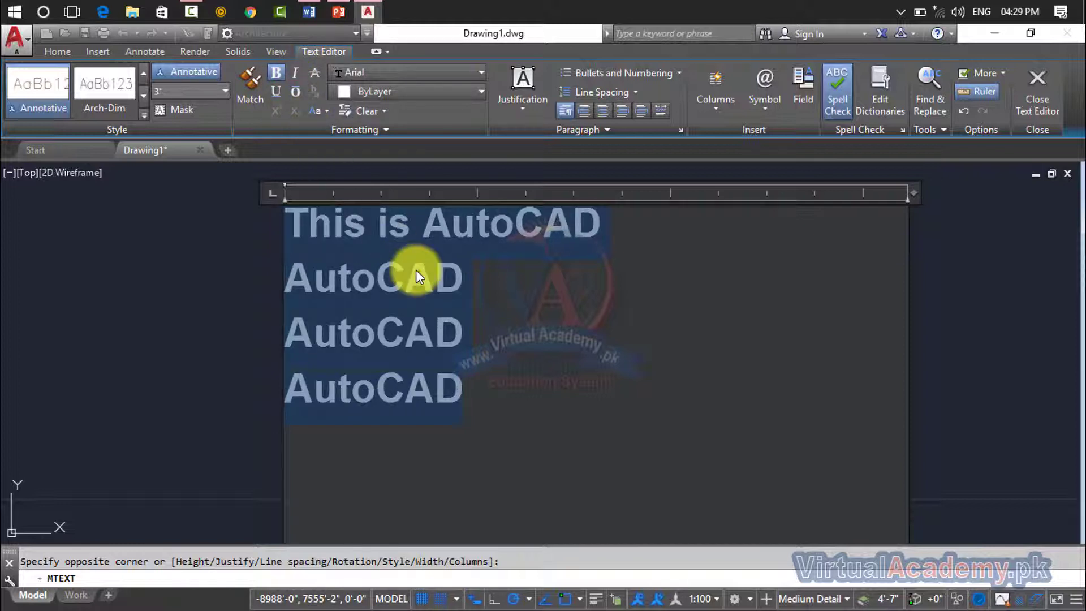
pyautogui.click(474, 384)
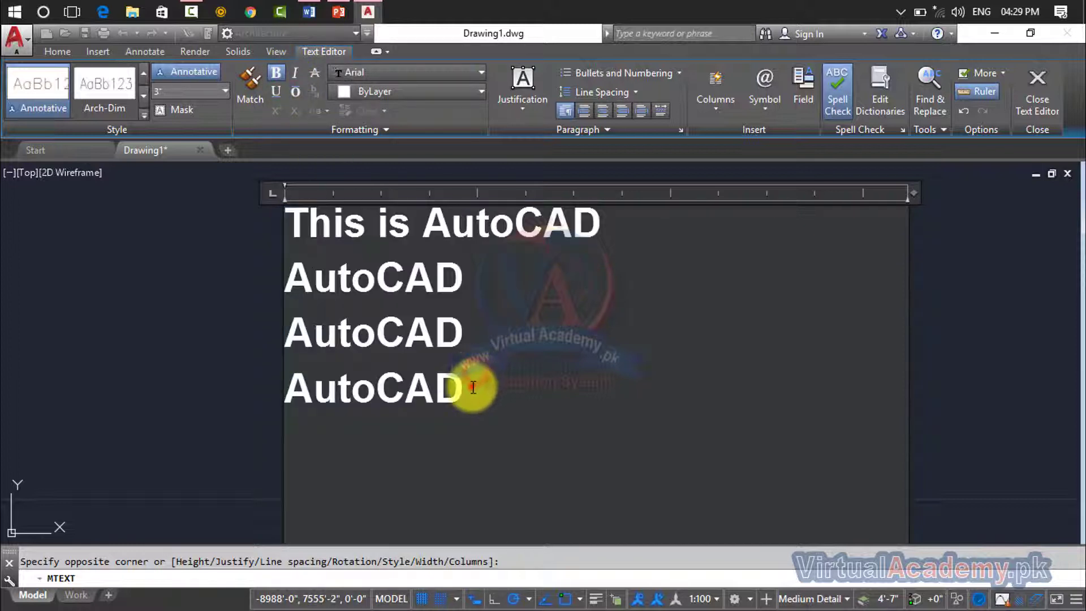
pyautogui.write('x')
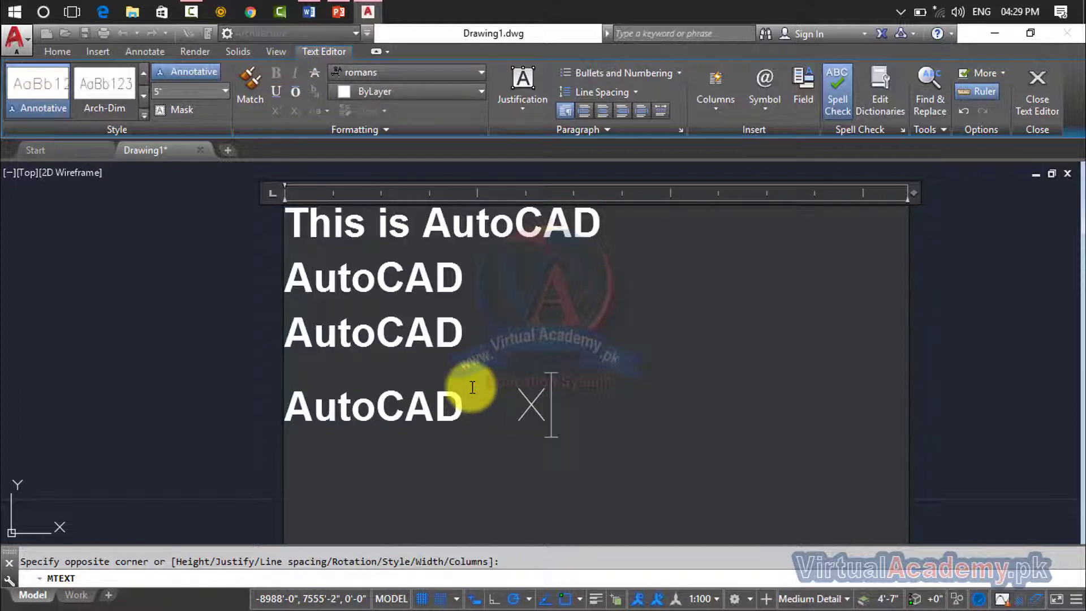
pyautogui.write('2')
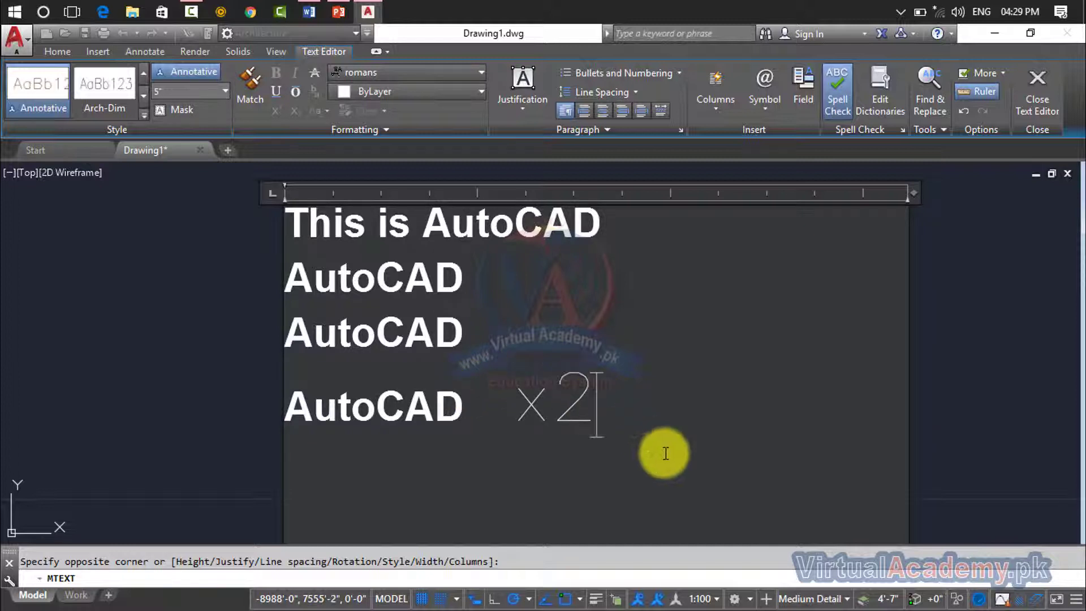
pyautogui.moveTo(624, 411); pyautogui.dragTo(573, 417)
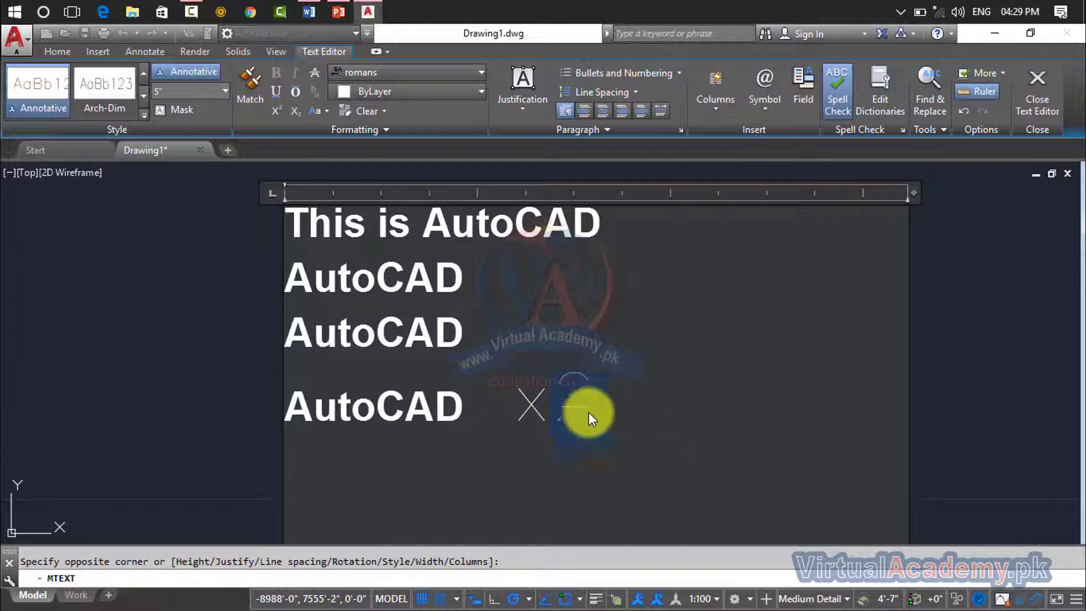
pyautogui.click(276, 113)
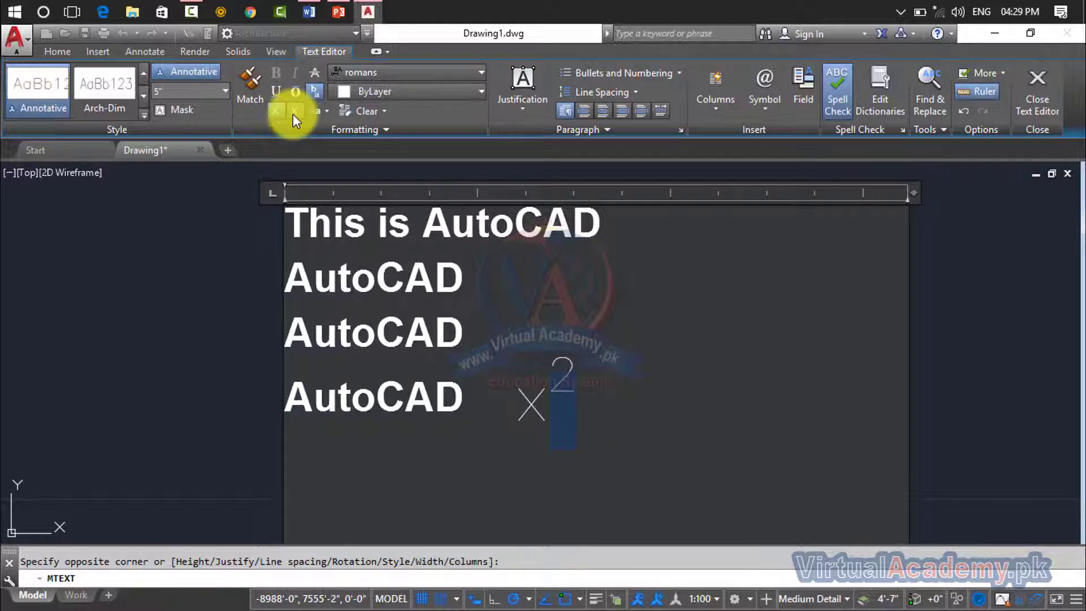
pyautogui.click(293, 114)
pyautogui.click(281, 113)
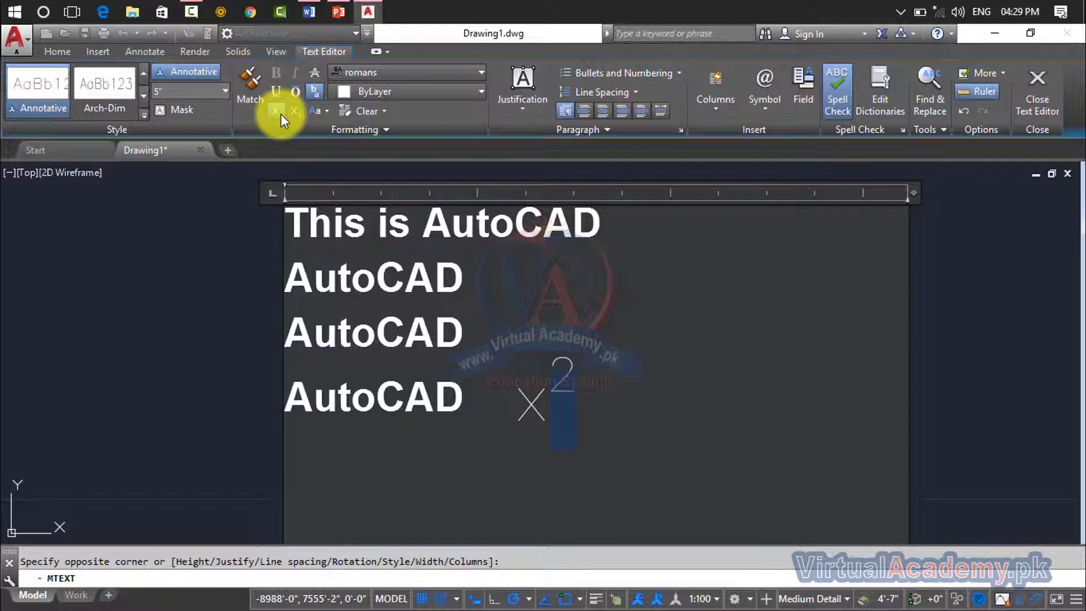
pyautogui.click(574, 363)
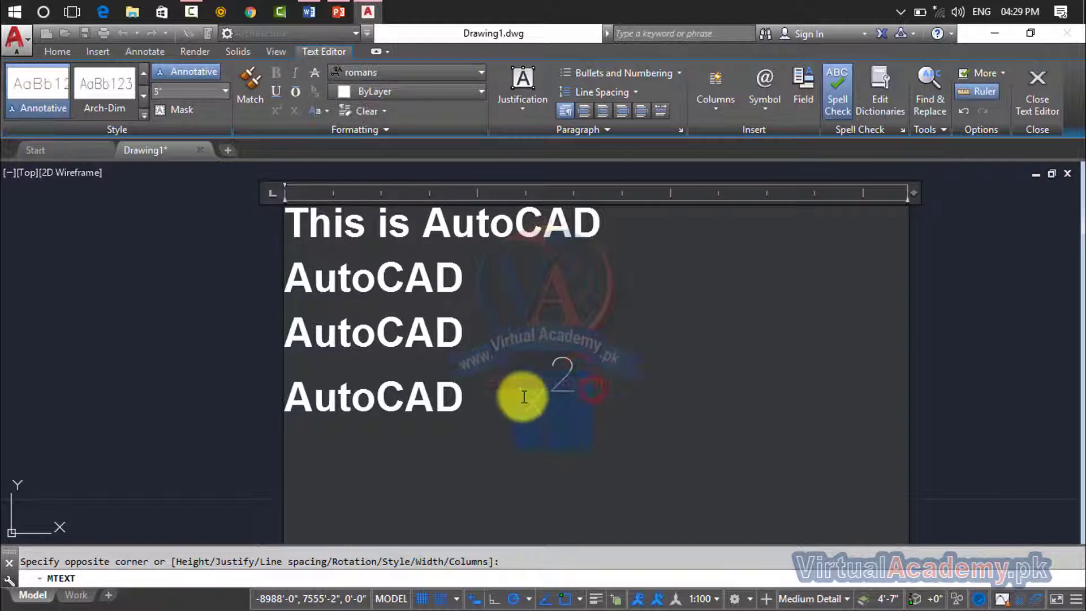
pyautogui.press('BackSpace')
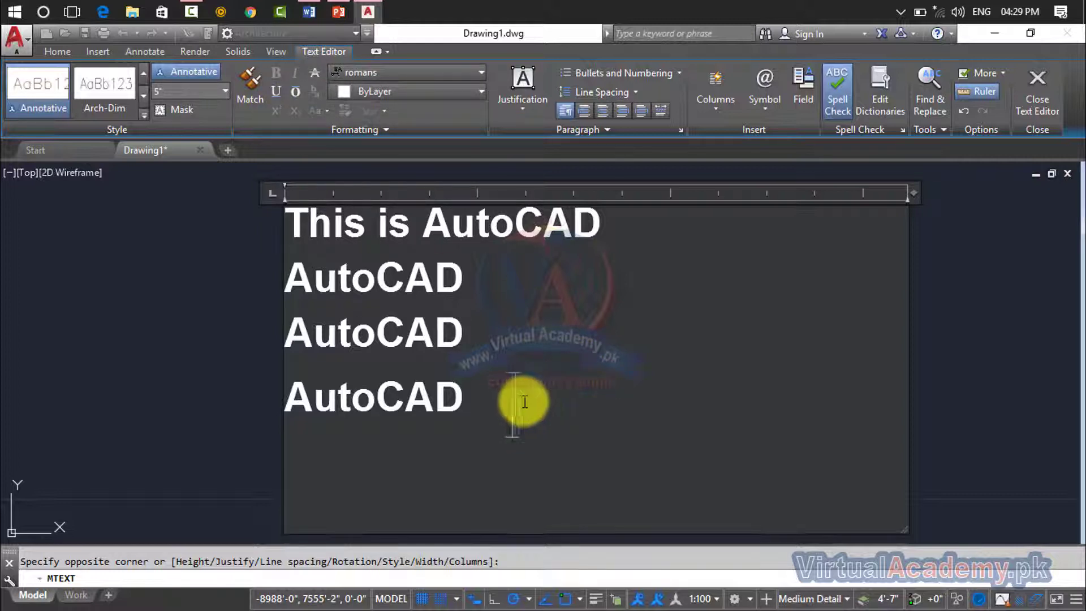
pyautogui.moveTo(467, 396); pyautogui.dragTo(297, 227)
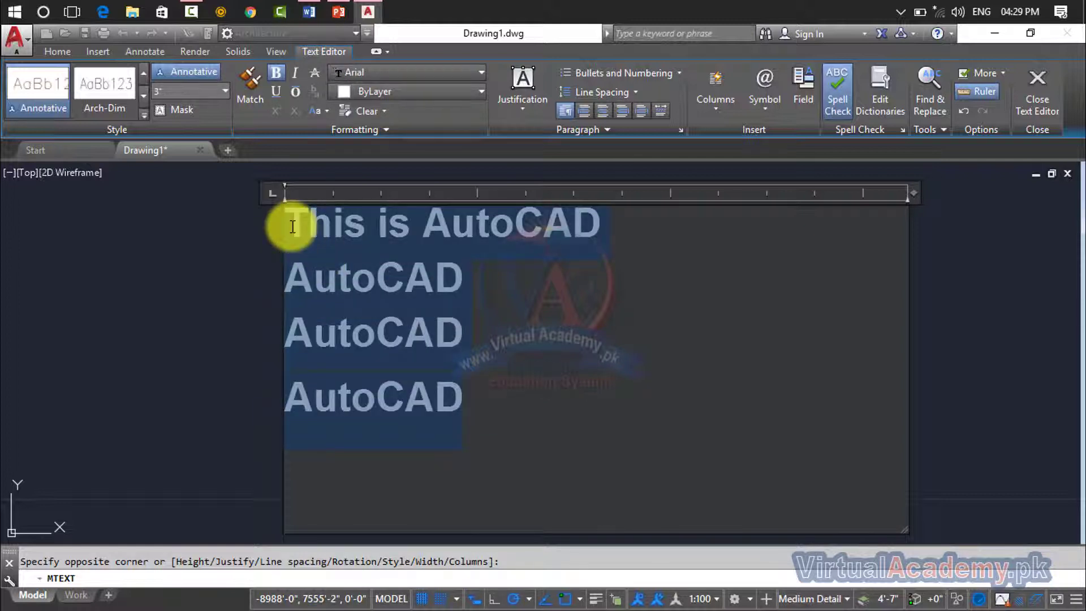
# Change the text case to UPPERCASE, then to lowercase
pyautogui.click(325, 112)
pyautogui.click(338, 140)
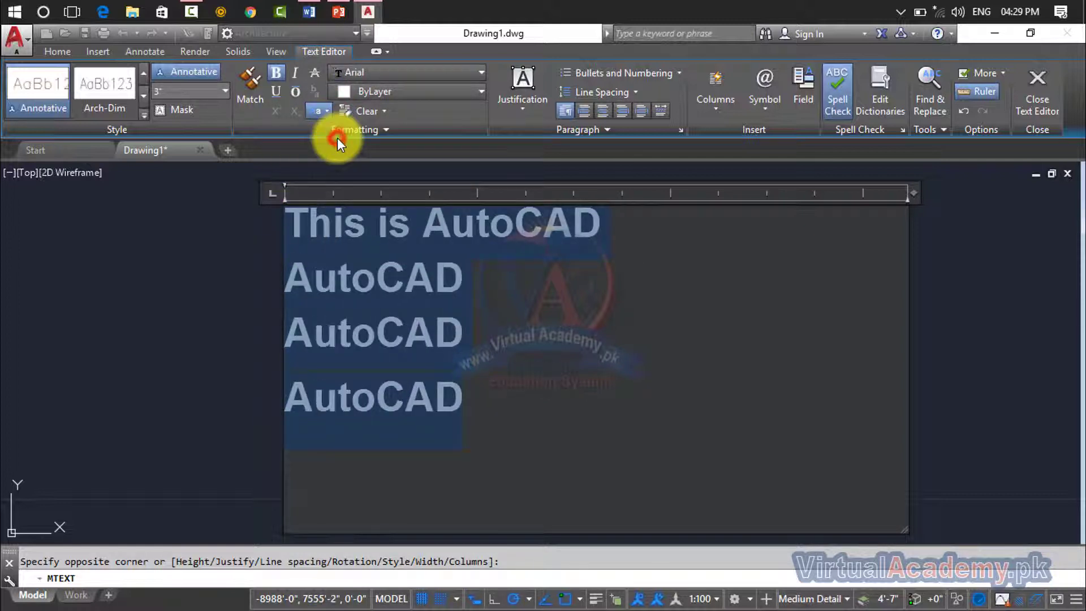
pyautogui.click(323, 114)
pyautogui.click(329, 168)
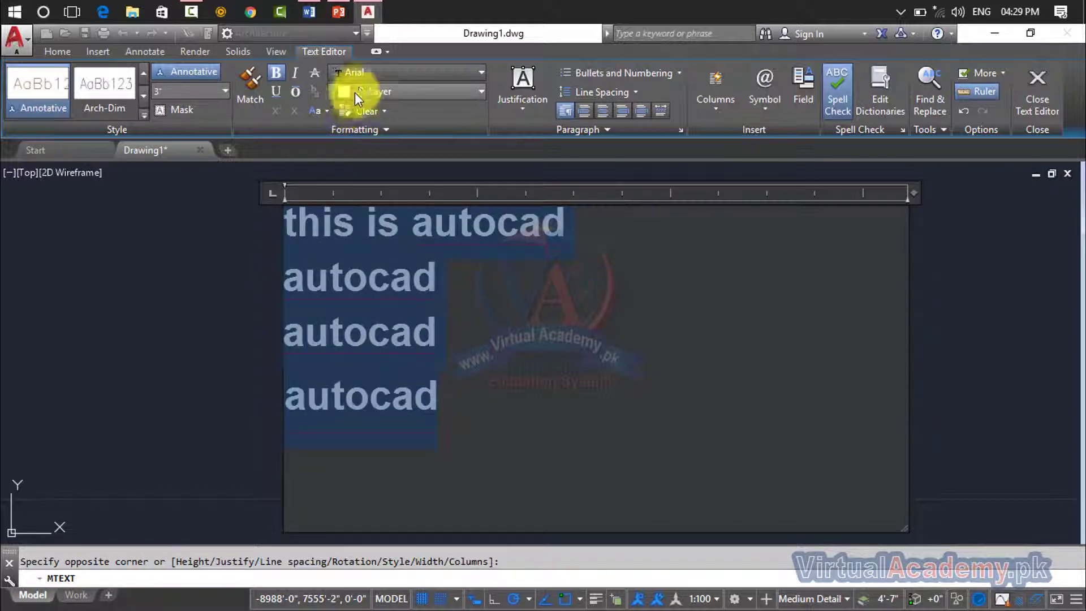
# Colour the text dark red (153,27,30) and open the Clear formatting menu
pyautogui.click(411, 92)
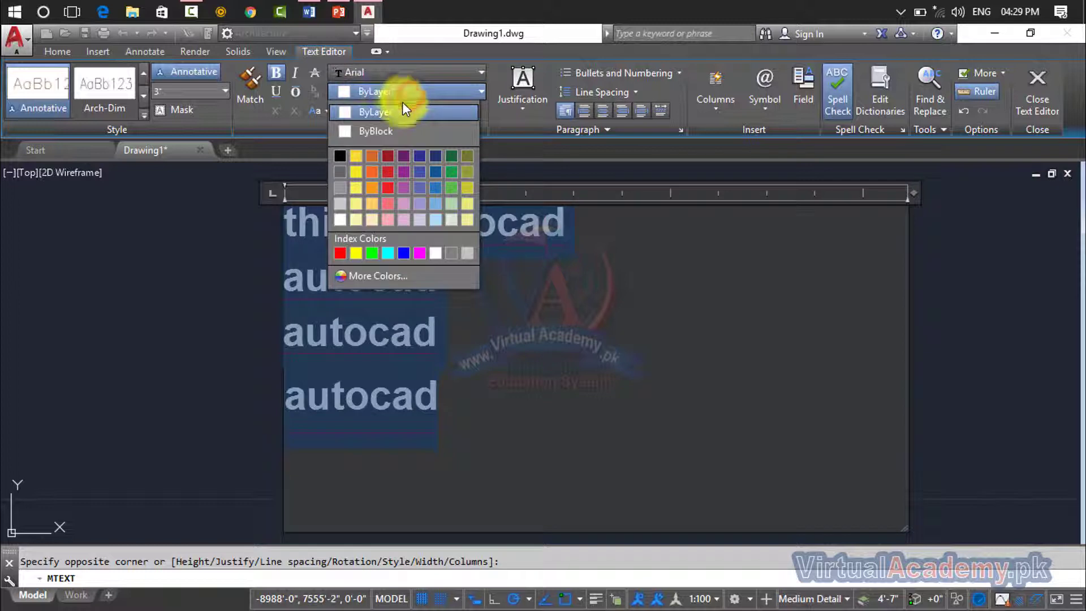
pyautogui.click(389, 157)
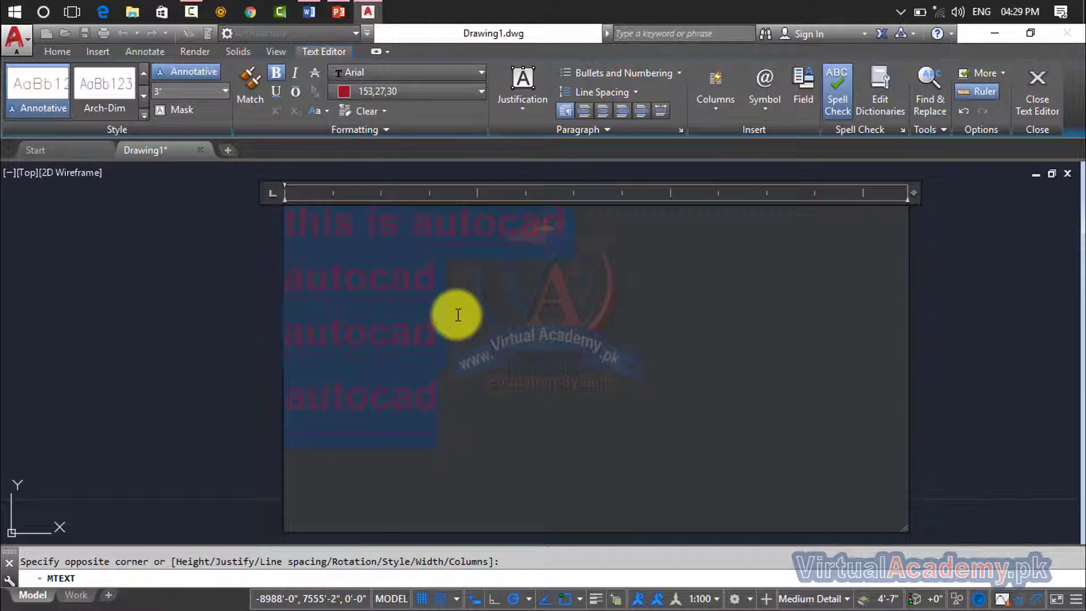
pyautogui.click(410, 96)
pyautogui.click(409, 96)
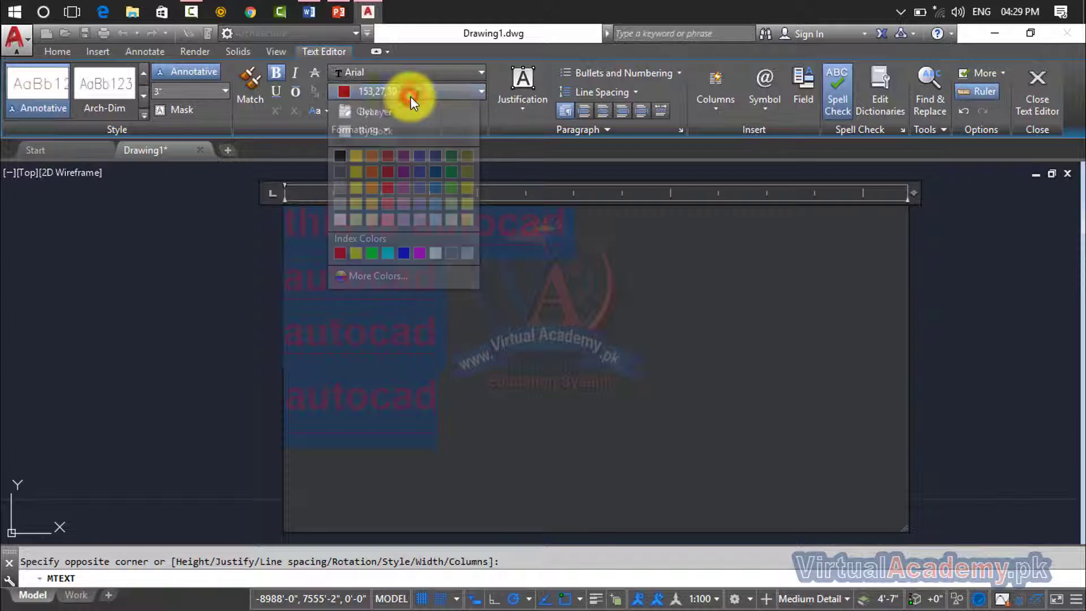
pyautogui.click(386, 108)
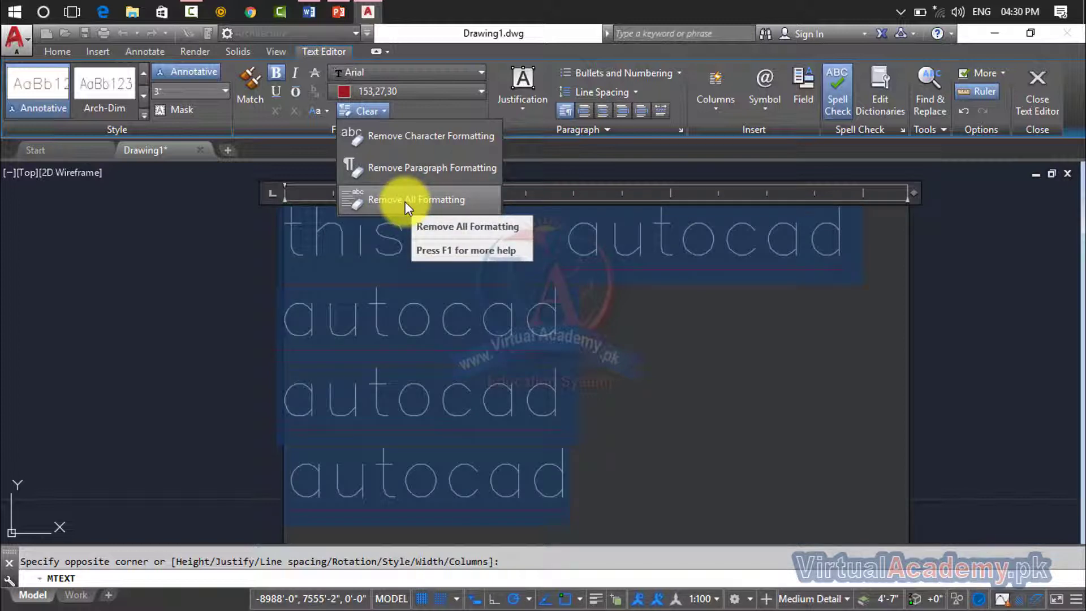
# Try TR and BC justification, return to Top Left, then highlight only the three autocad lines
pyautogui.click(531, 110)
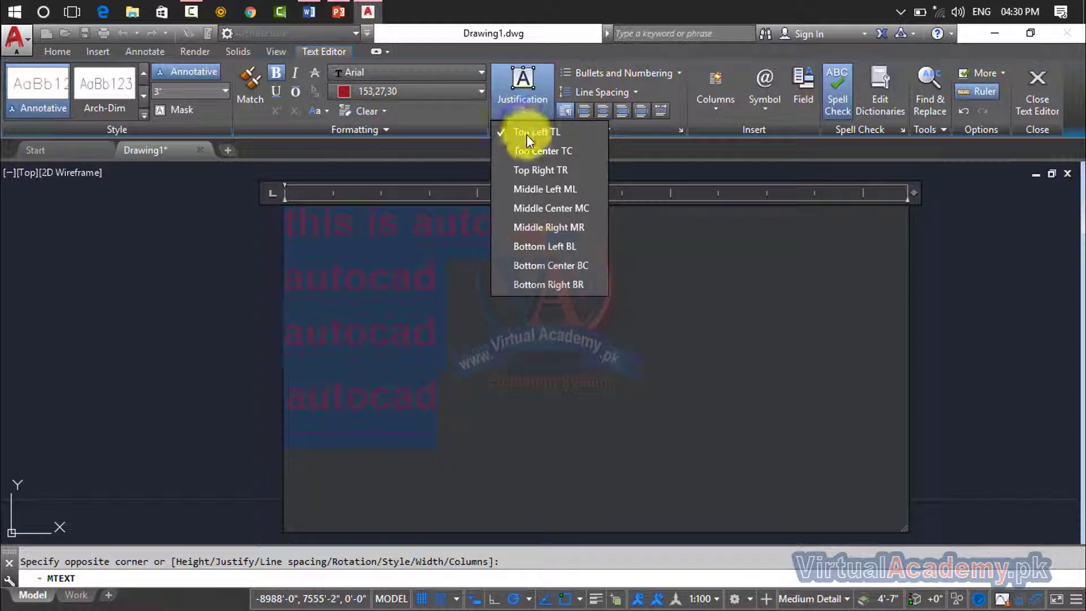
pyautogui.click(527, 180)
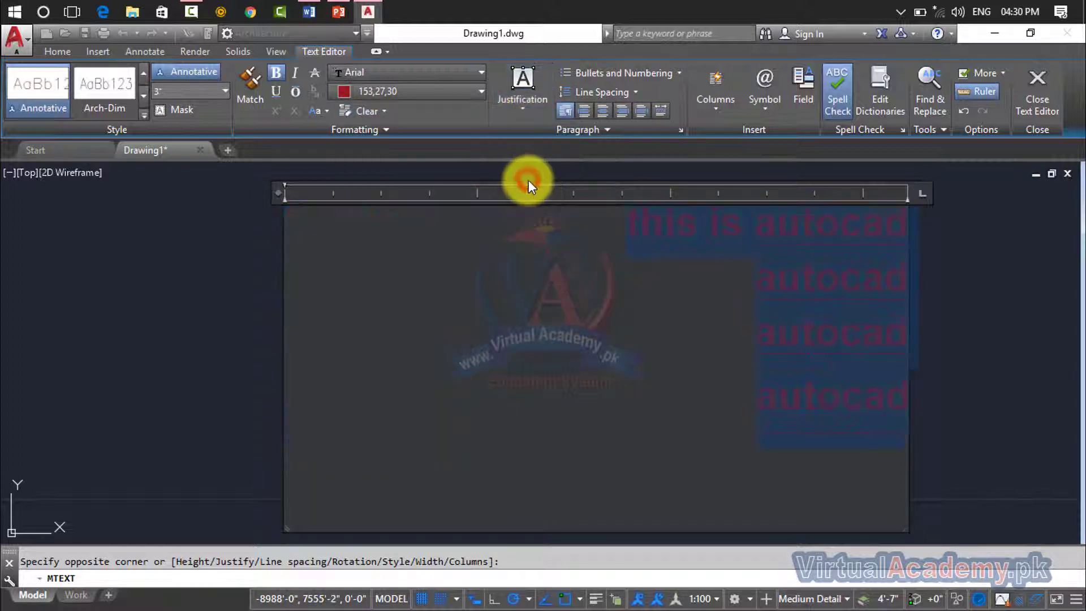
pyautogui.click(531, 112)
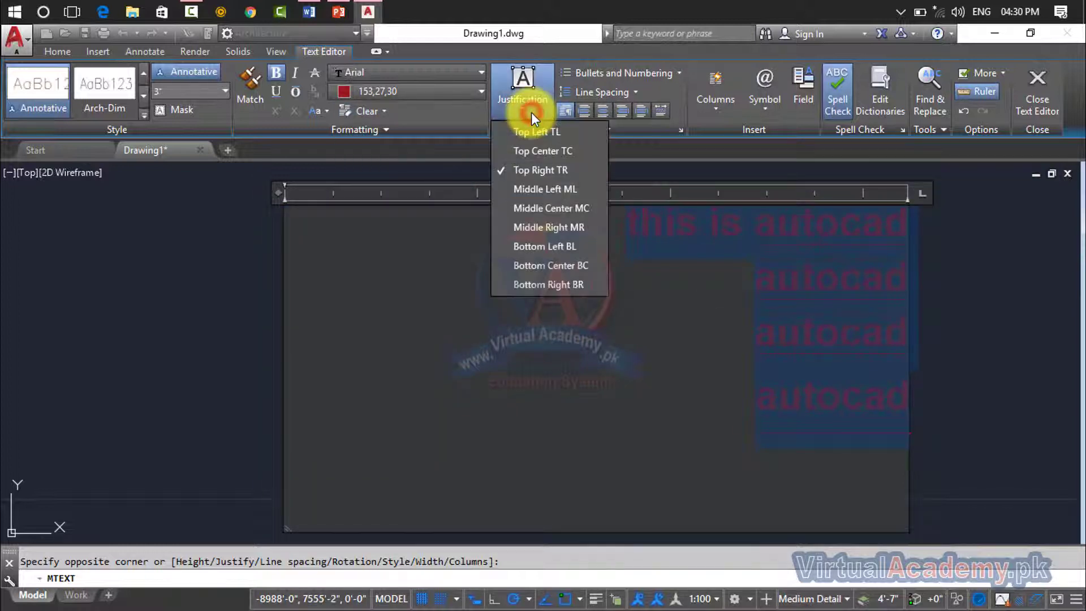
pyautogui.click(552, 266)
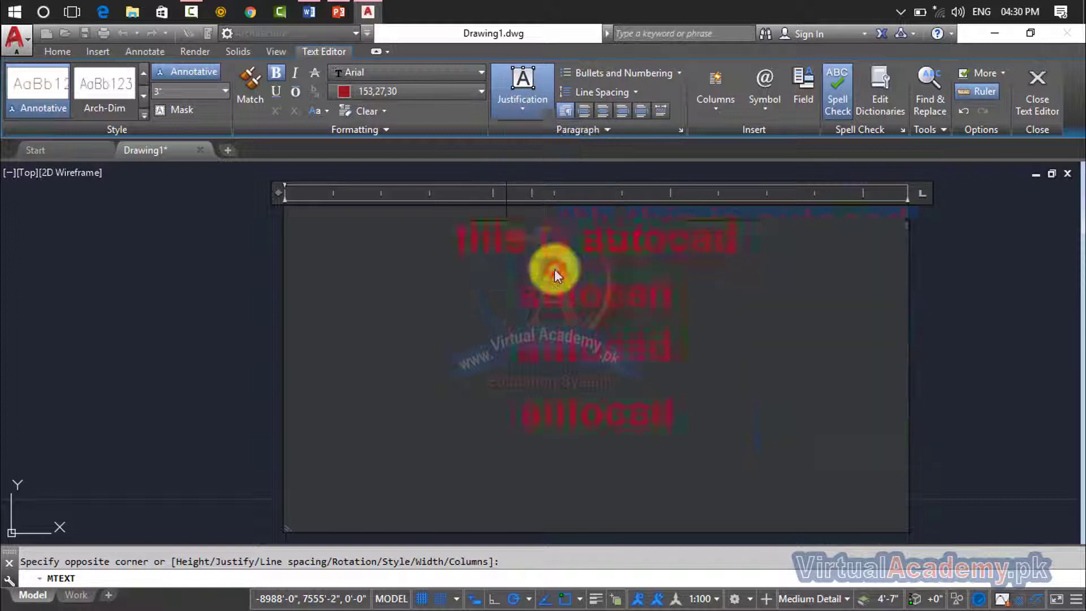
pyautogui.click(528, 115)
pyautogui.click(528, 135)
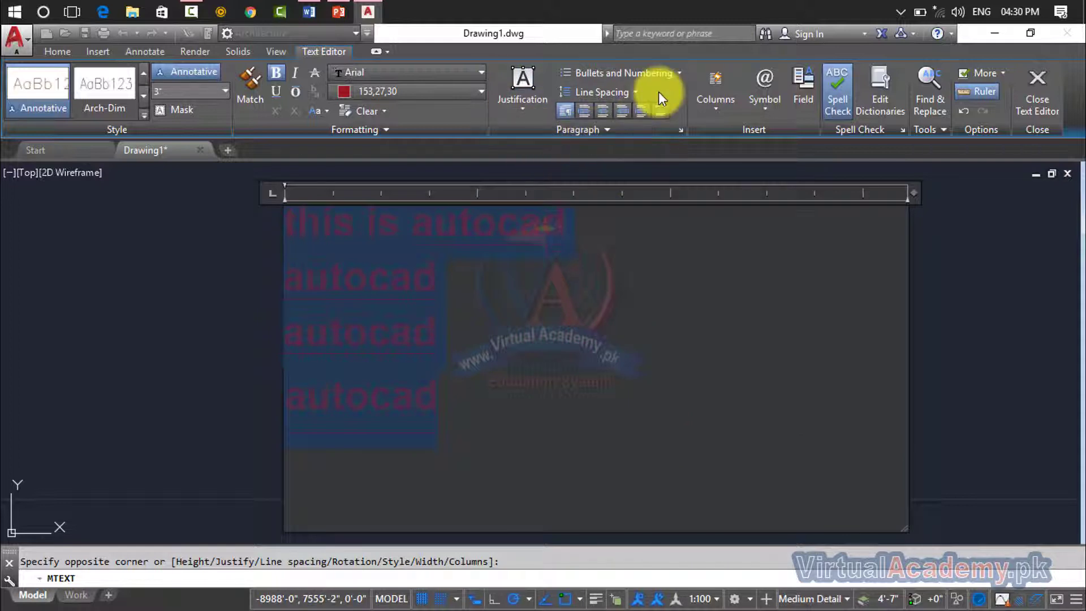
pyautogui.moveTo(531, 259); pyautogui.dragTo(281, 279)
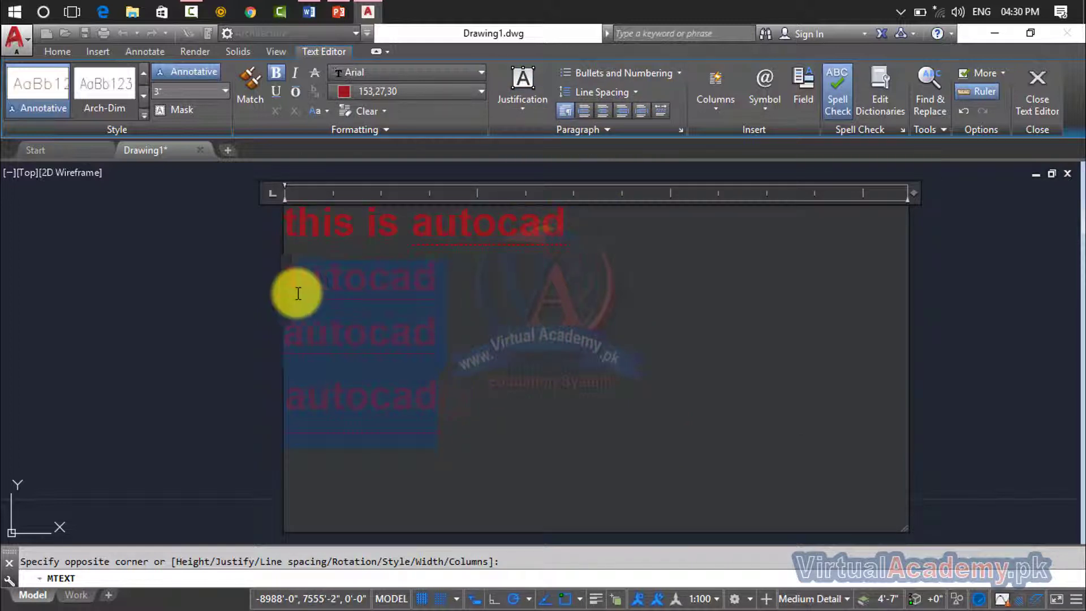
# Number the three autocad lines 1., 2., 3., after trying bullets, with no extra fourth item
pyautogui.click(644, 75)
pyautogui.moveTo(609, 131)
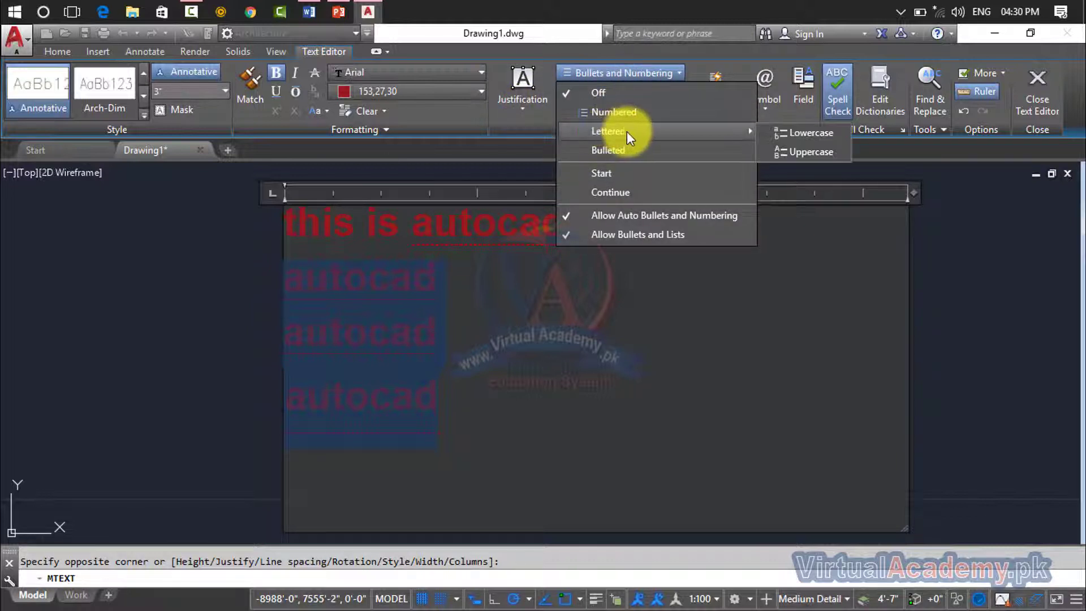
pyautogui.click(631, 150)
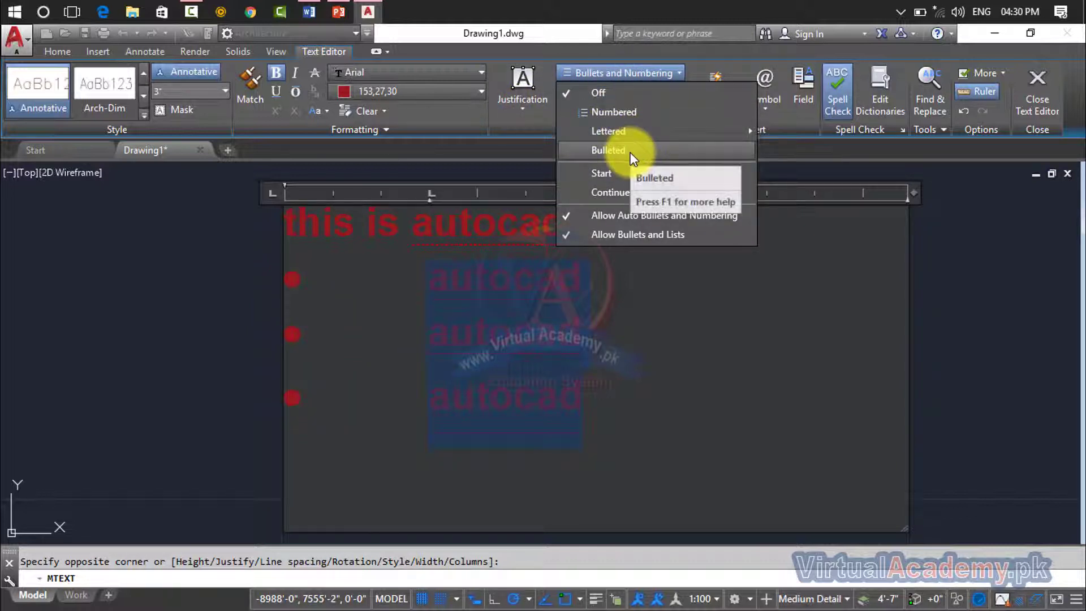
pyautogui.click(621, 111)
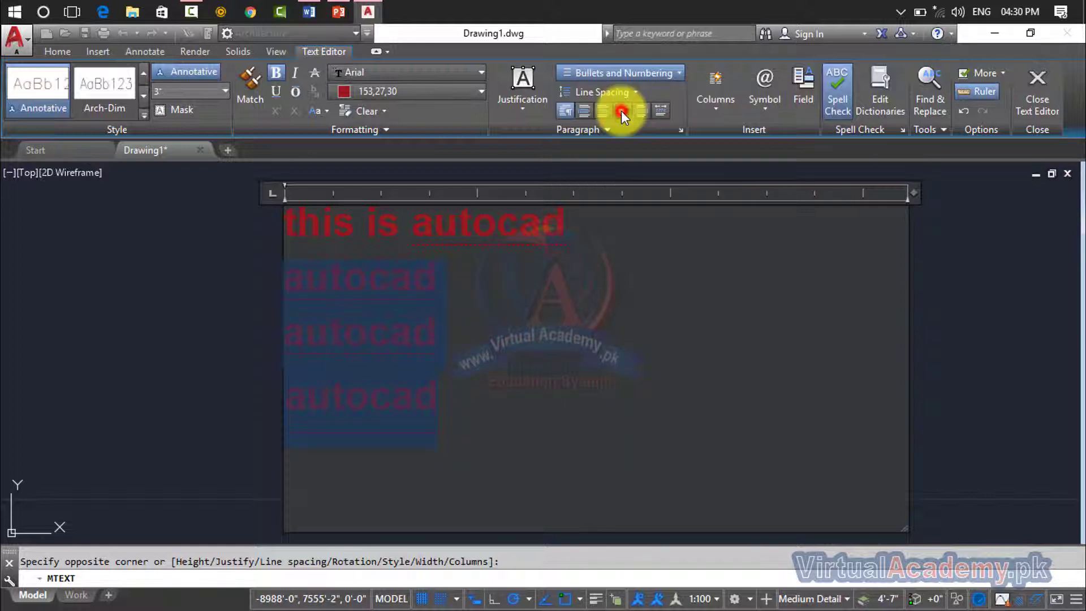
pyautogui.click(662, 78)
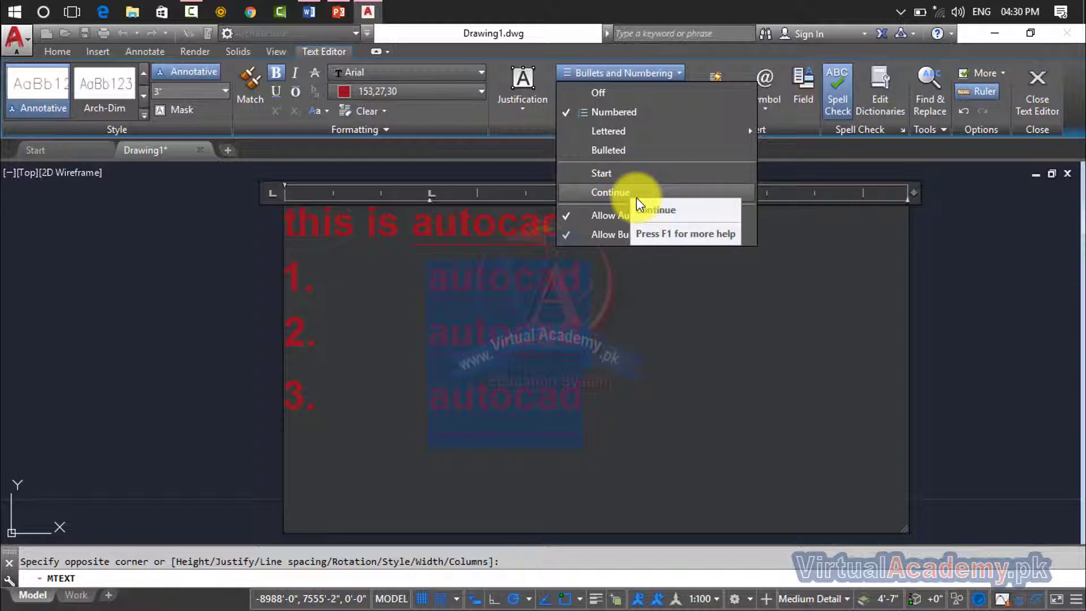
pyautogui.click(611, 192)
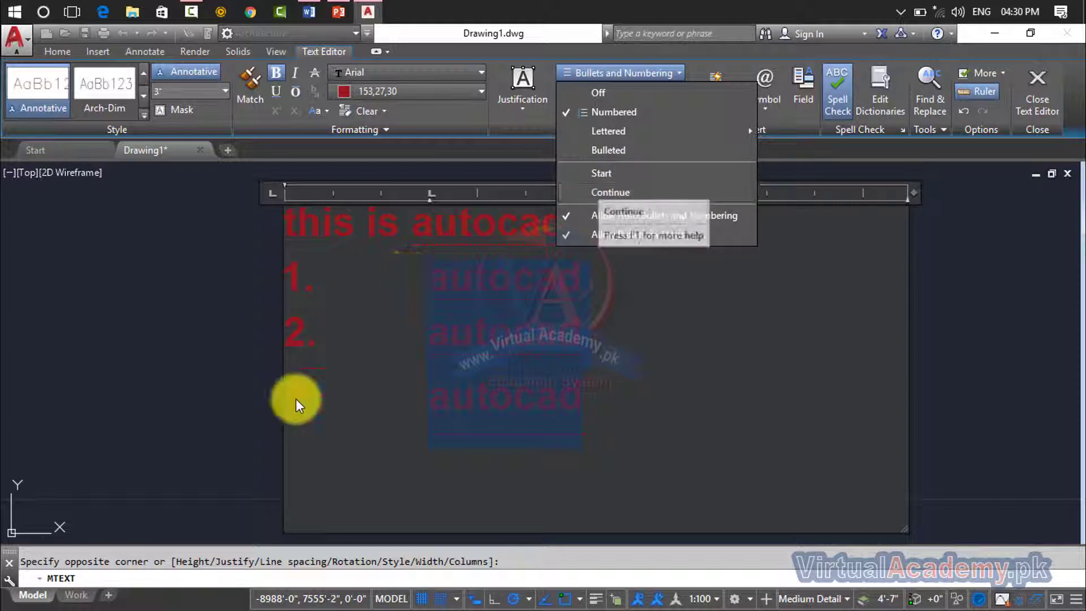
pyautogui.click(575, 407)
pyautogui.press('Return')
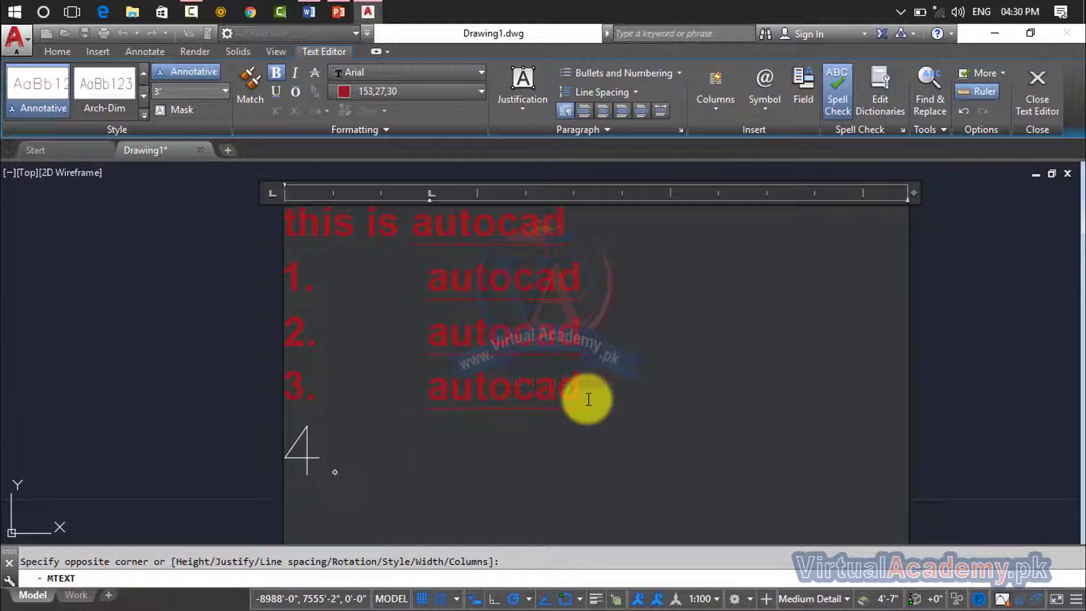
pyautogui.press('BackSpace')
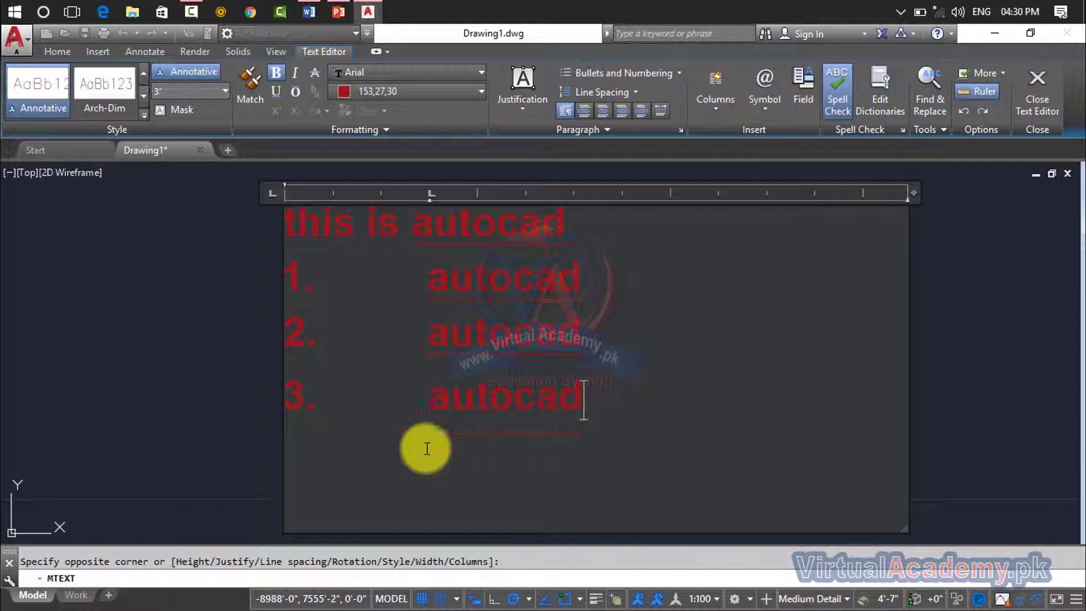
# Select all the text, leaving line spacing unchanged at 1.0x
pyautogui.click(631, 97)
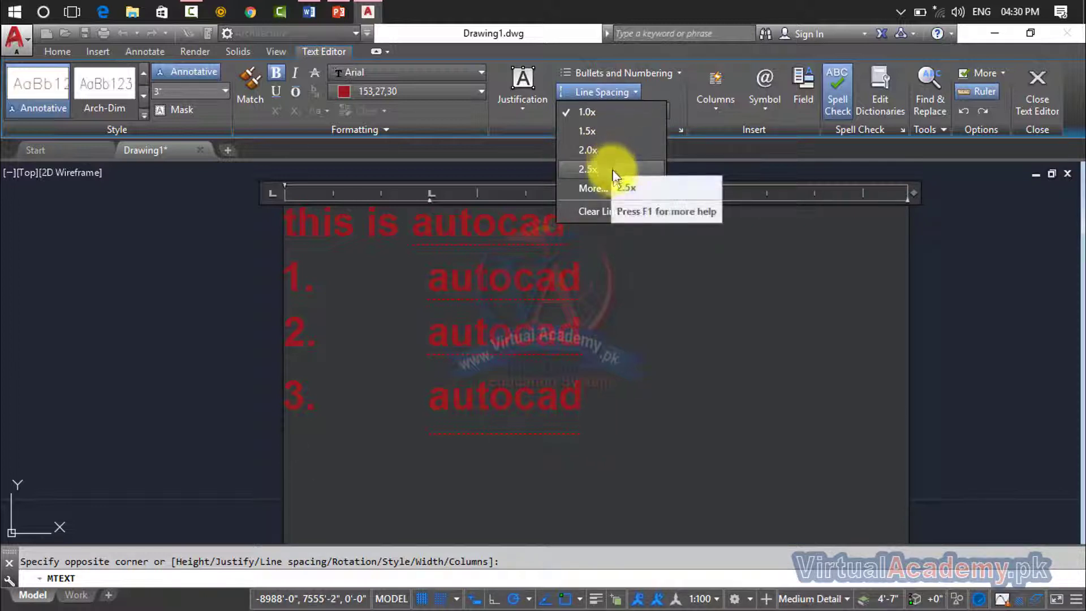
pyautogui.click(566, 383)
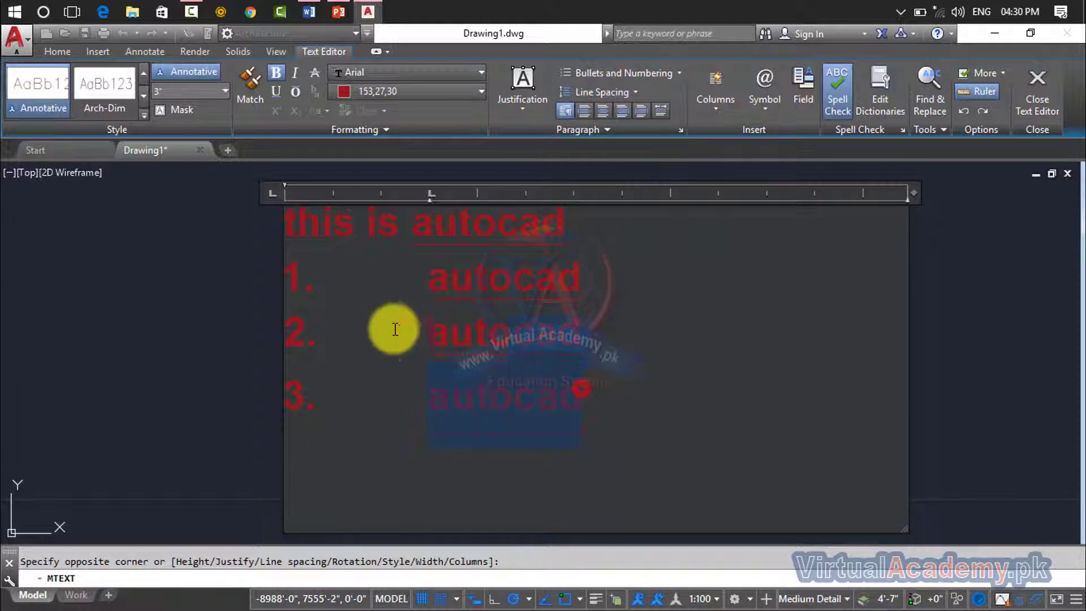
pyautogui.hotkey('ctrl', 'a')
pyautogui.click(603, 96)
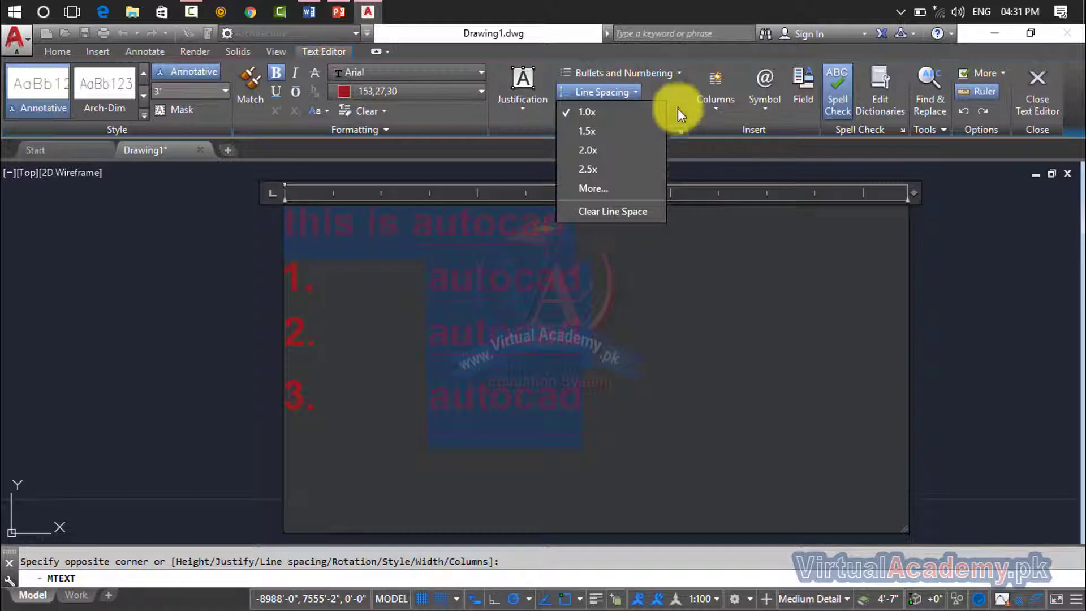
pyautogui.click(673, 94)
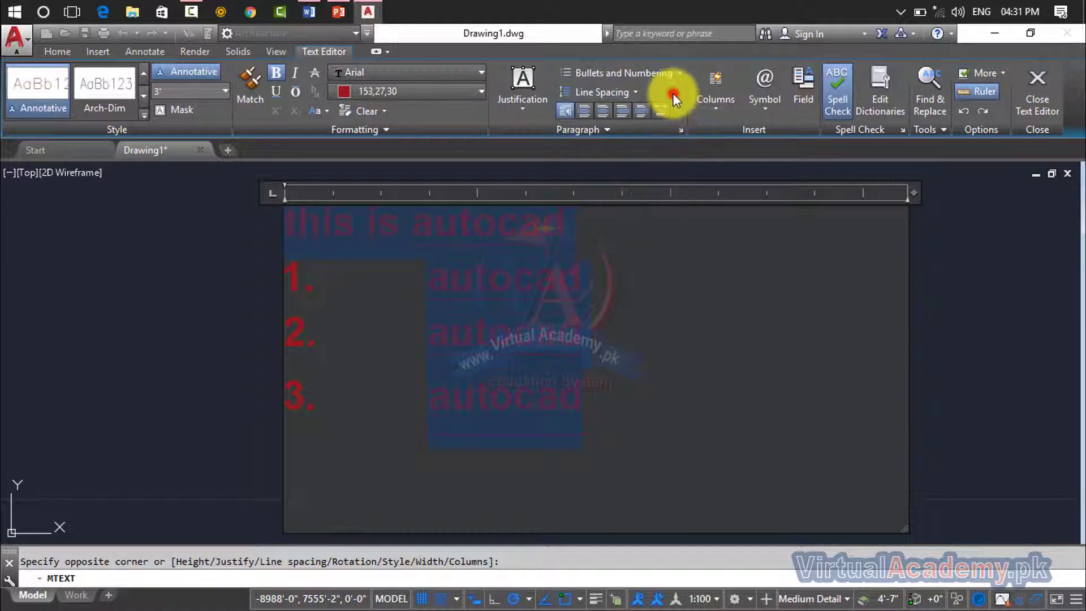
# Try centre and right alignment, undo back to left, and shorten the box below item 3
pyautogui.click(585, 113)
pyautogui.write('4.')
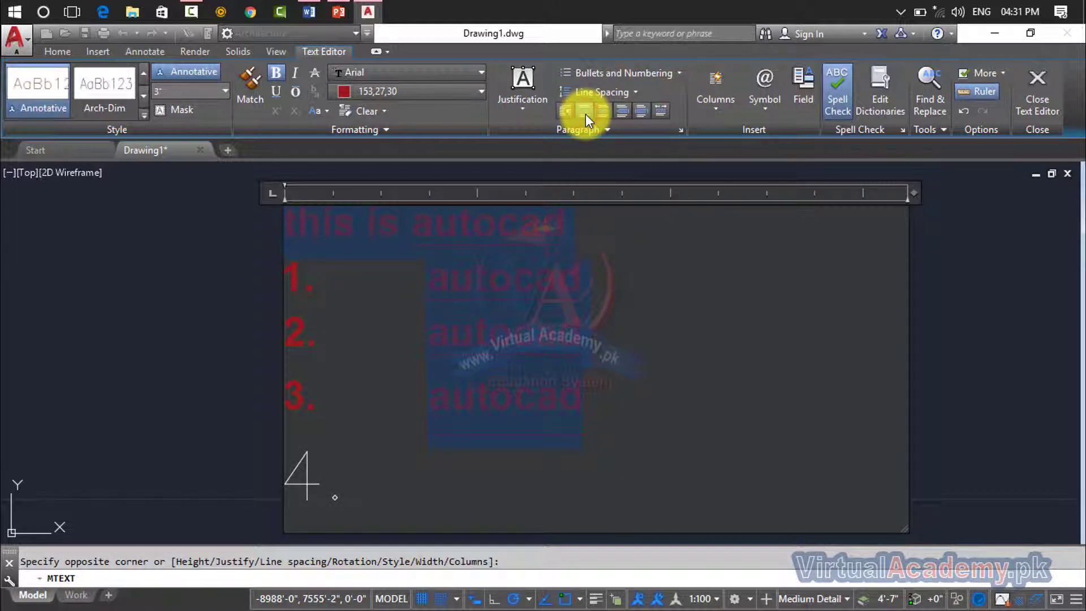
pyautogui.click(603, 110)
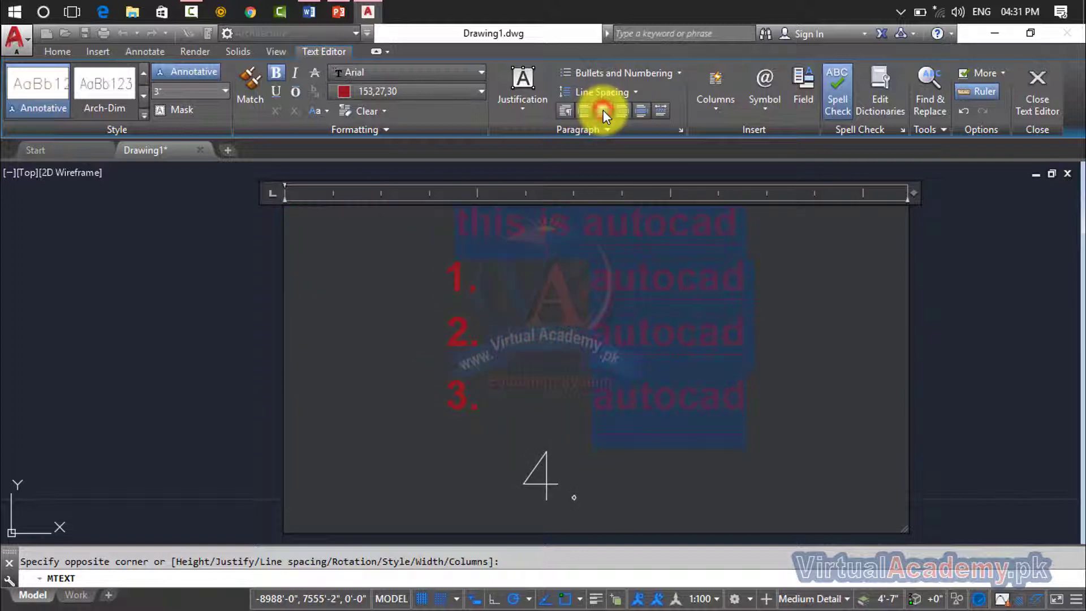
pyautogui.click(619, 110)
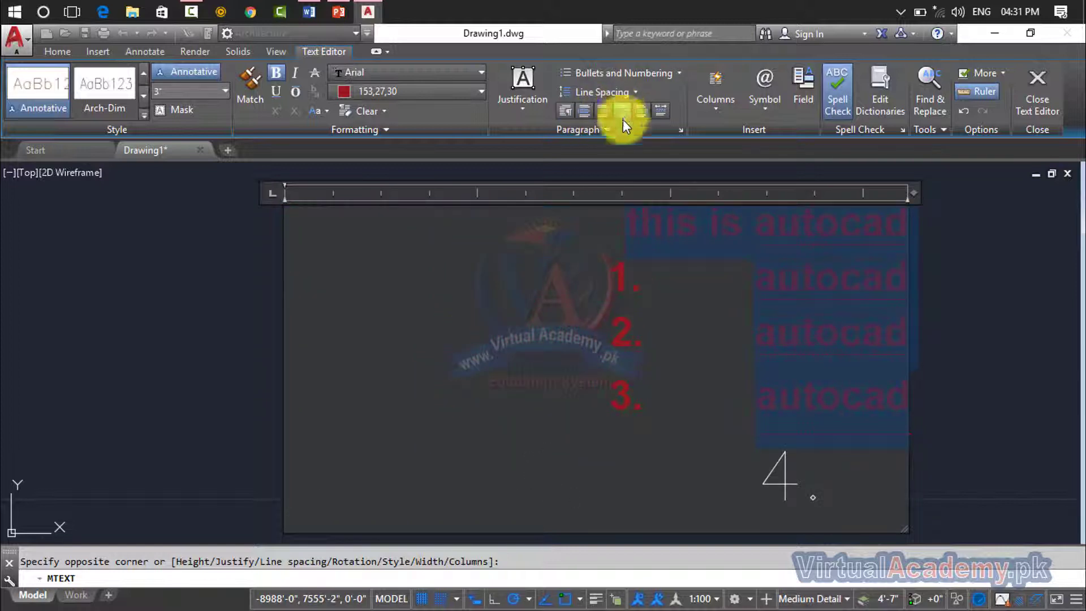
pyautogui.hotkey('ctrl', 'z')
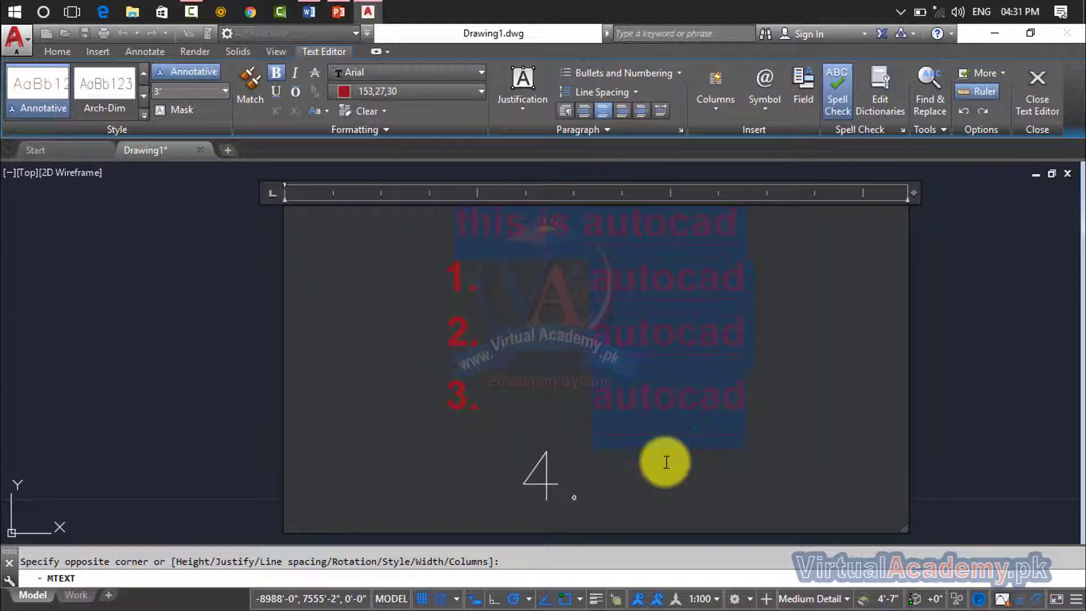
pyautogui.hotkey('ctrl', 'z')
pyautogui.hotkey('ctrl', 'z')
pyautogui.hotkey('ctrl', 'z')
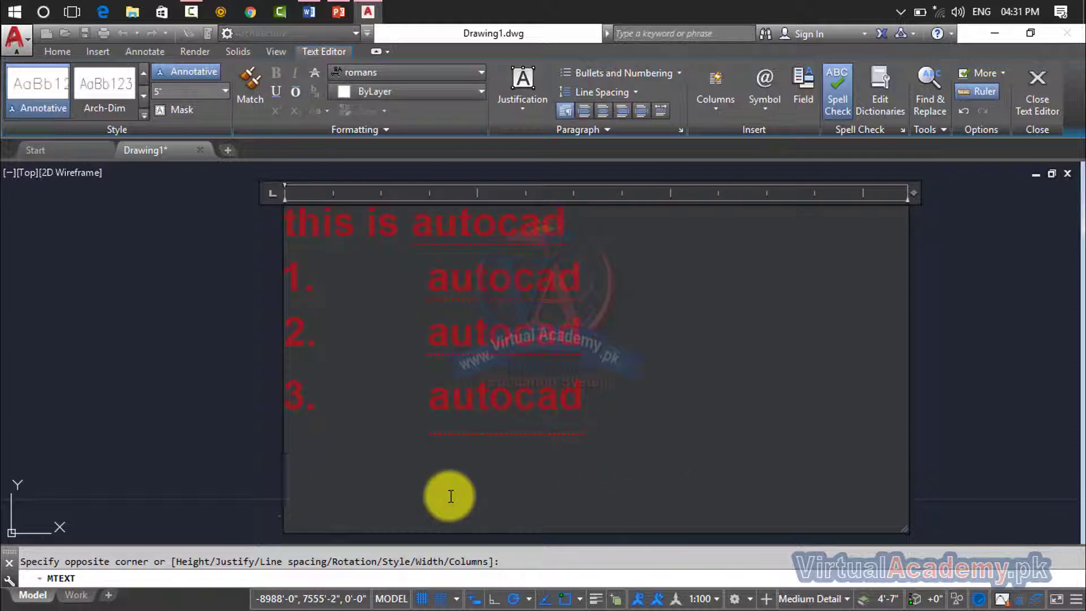
pyautogui.moveTo(593, 400); pyautogui.dragTo(280, 252)
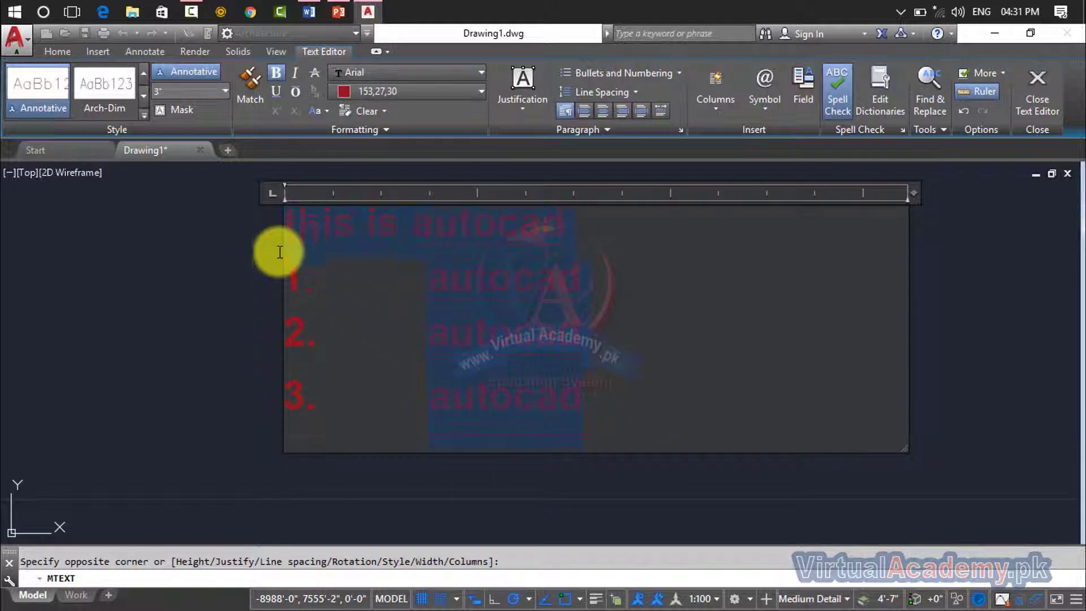
# Try static columns, set No Columns for full width, and open the Symbol list
pyautogui.click(692, 108)
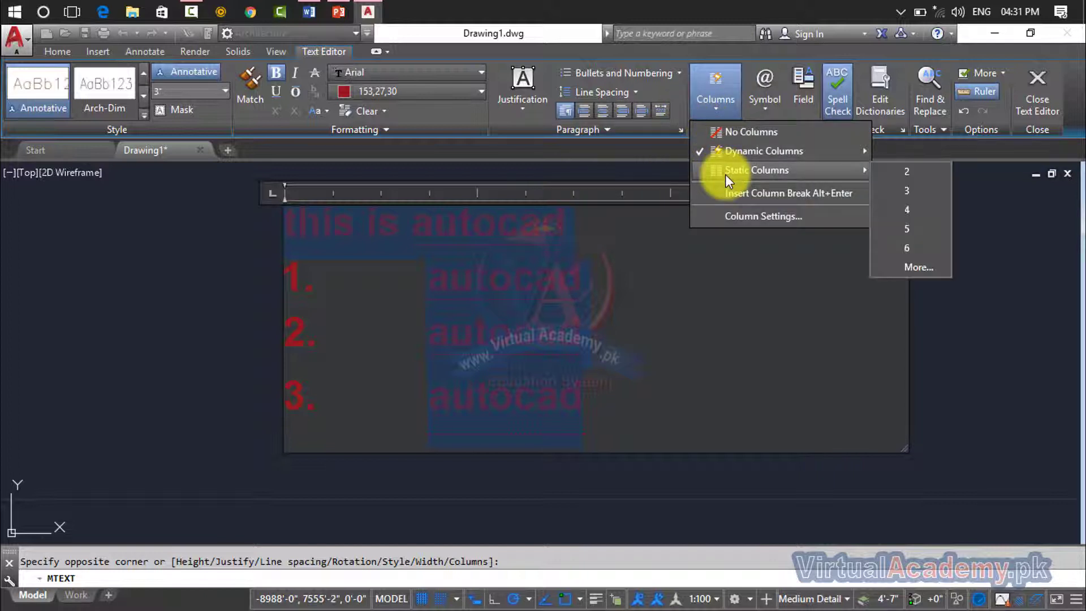
pyautogui.moveTo(757, 170)
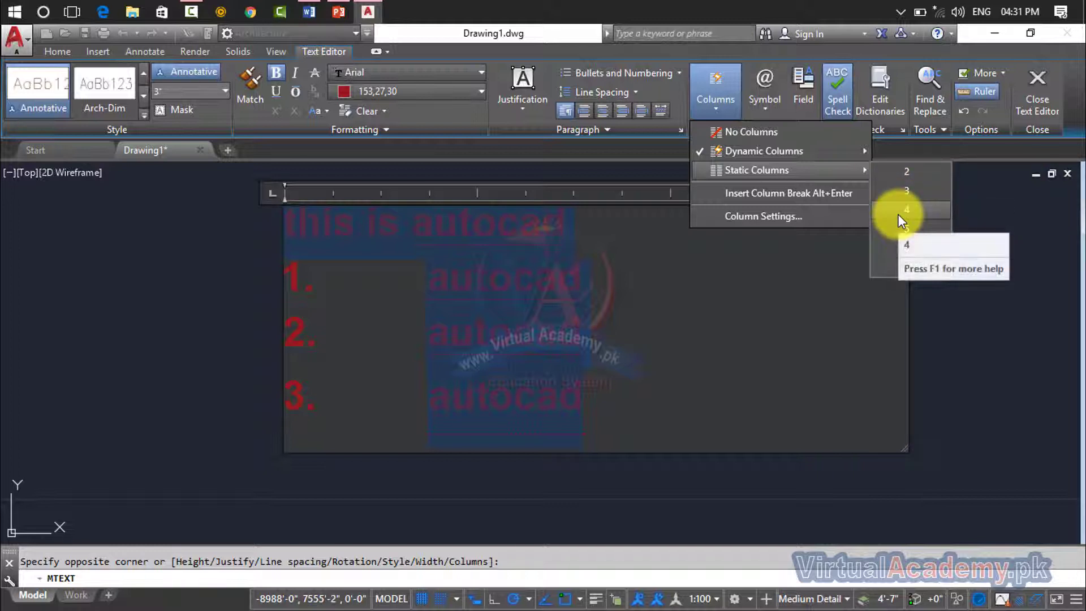
pyautogui.click(898, 214)
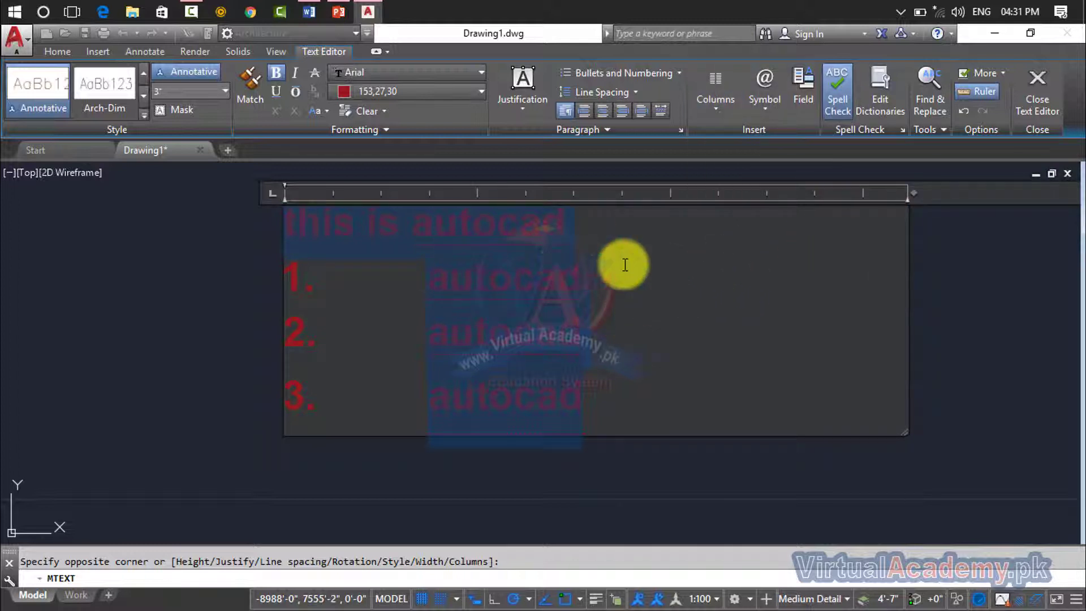
pyautogui.click(715, 90)
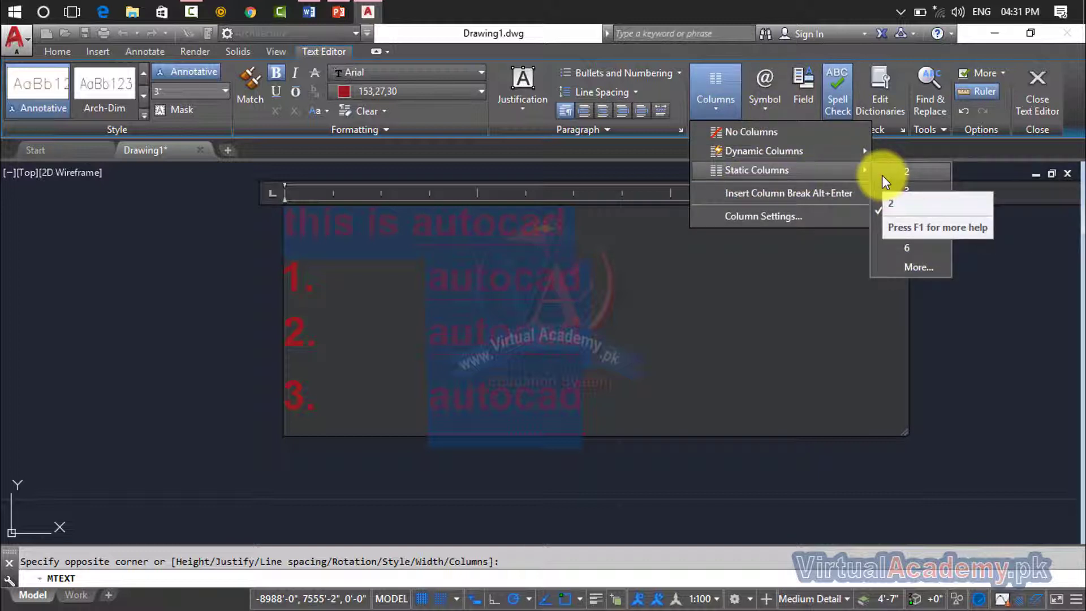
pyautogui.click(769, 132)
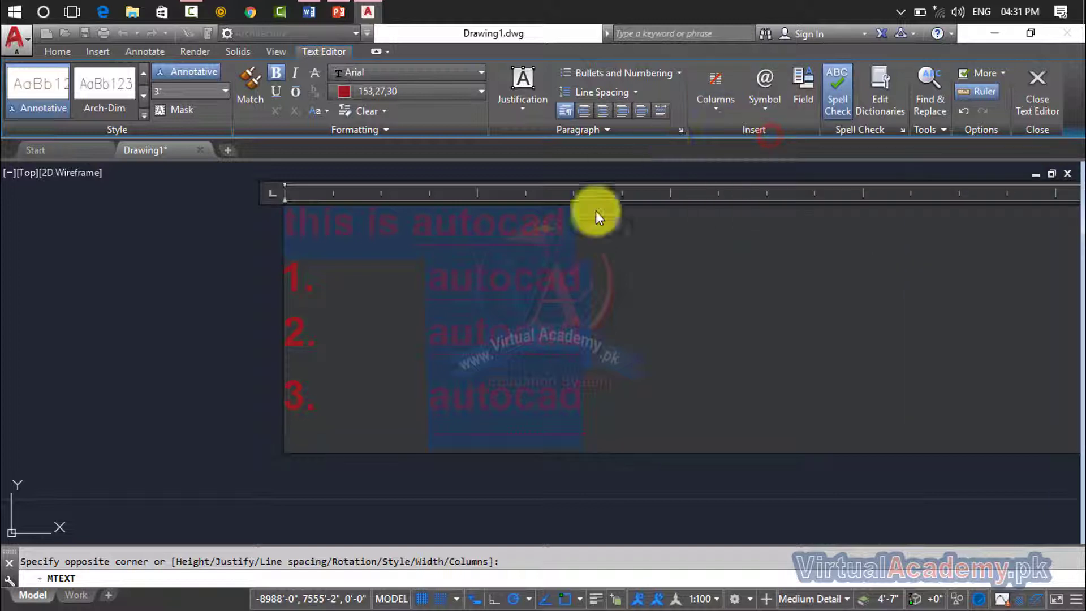
pyautogui.click(752, 112)
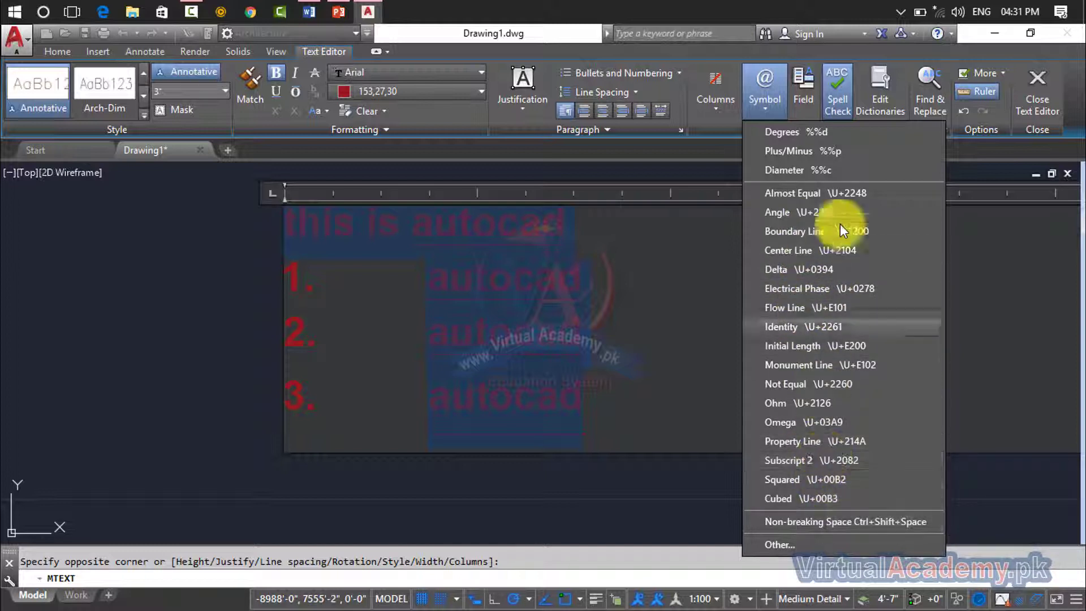
# Open the Field dialog, select the Comments field, and close it without inserting
pyautogui.click(842, 48)
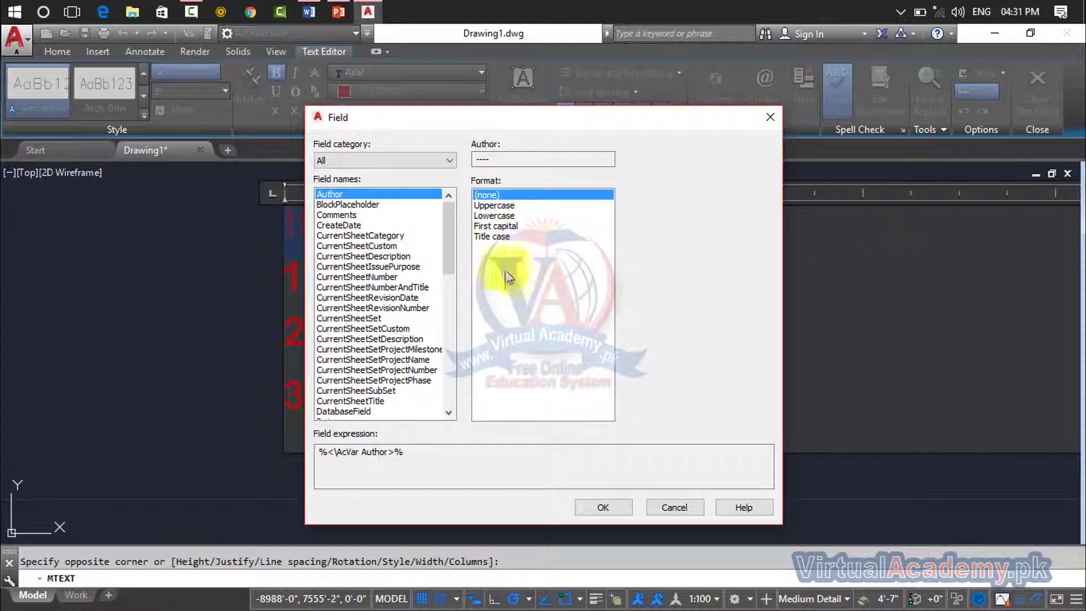
pyautogui.click(351, 216)
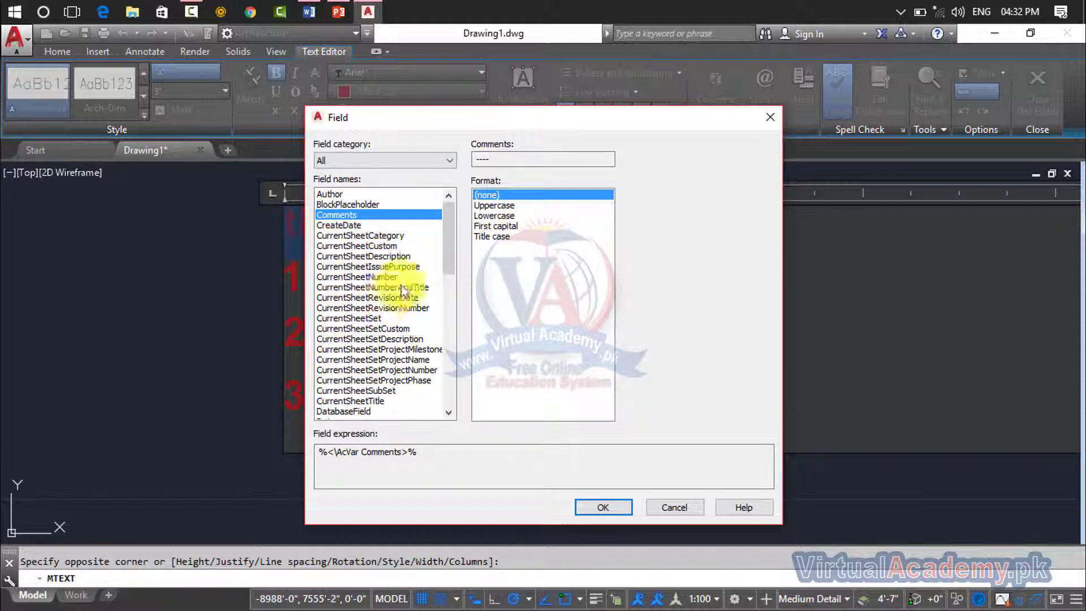
pyautogui.click(770, 118)
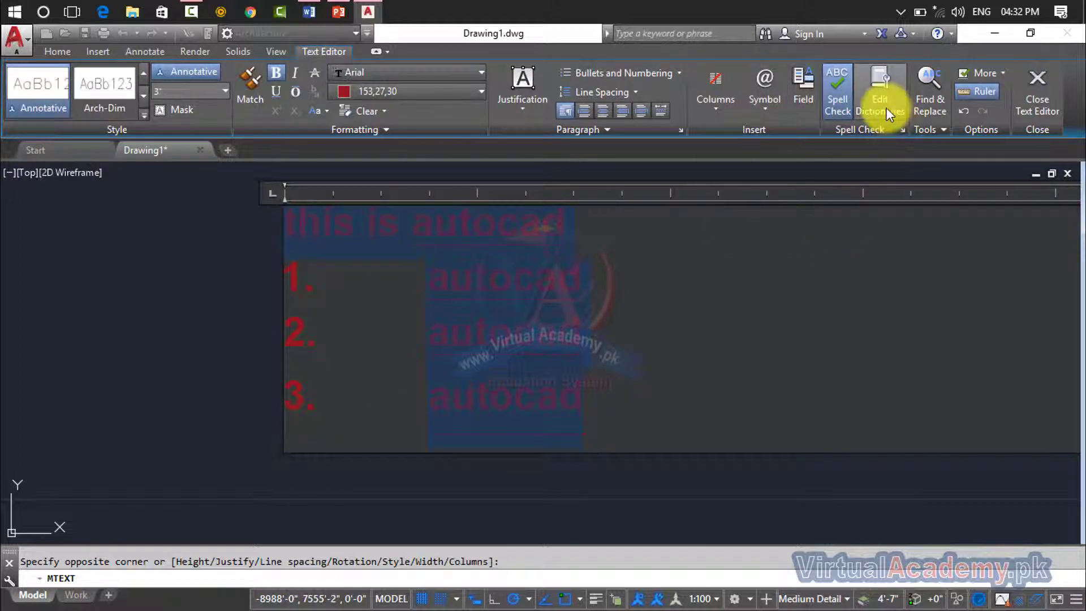
pyautogui.click(568, 230)
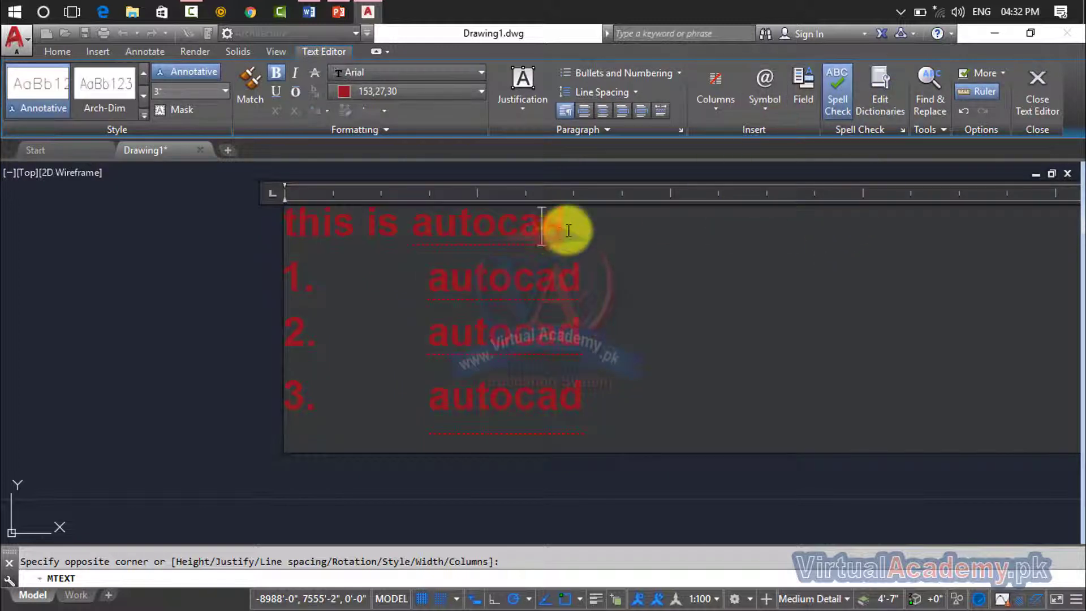
pyautogui.click(459, 232)
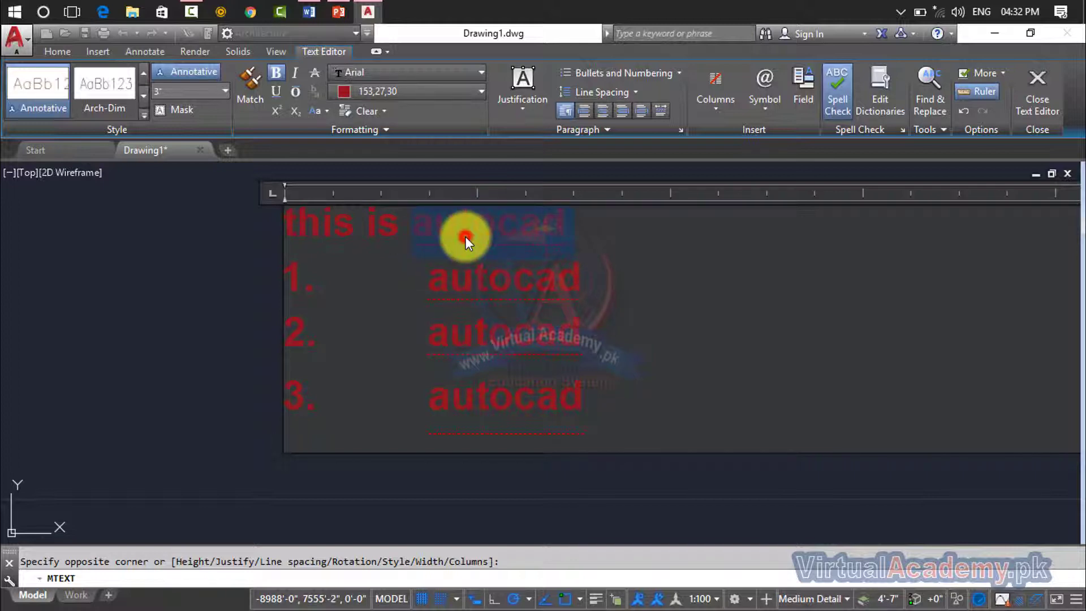
pyautogui.rightClick(482, 236)
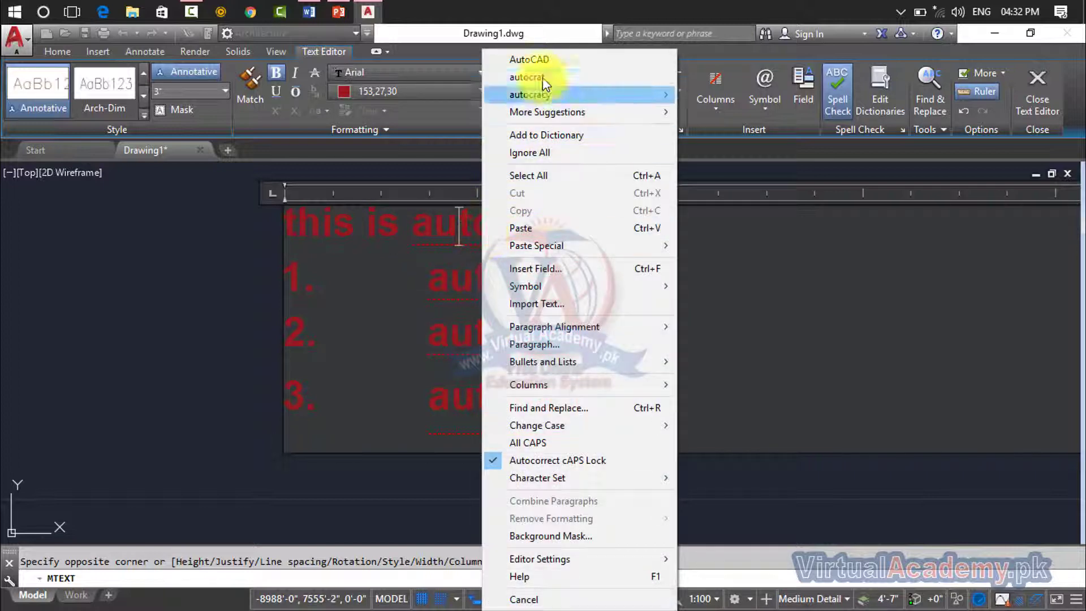
pyautogui.click(529, 59)
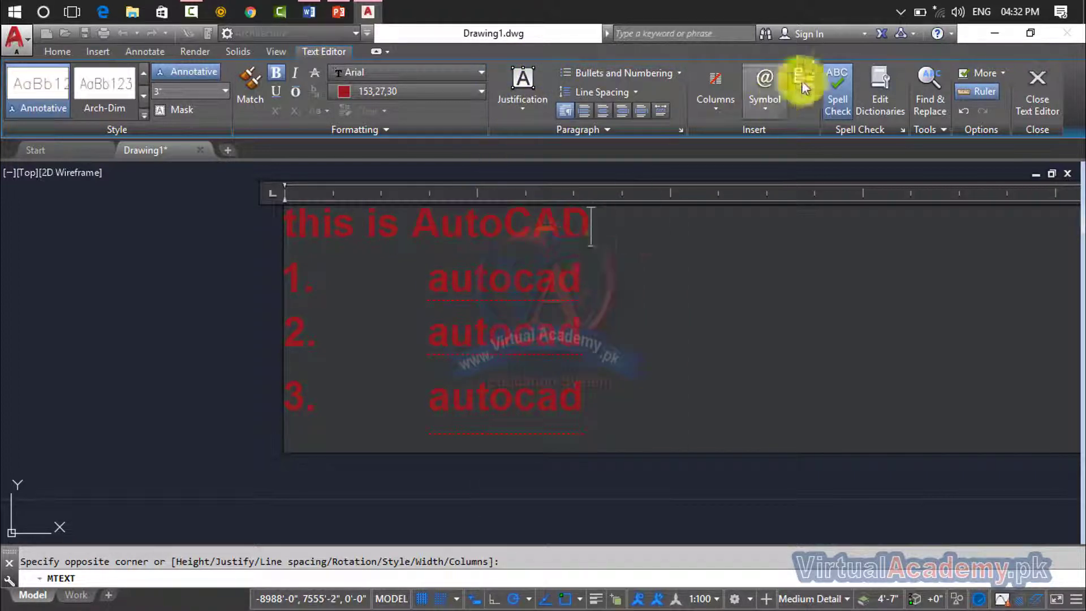
pyautogui.click(843, 83)
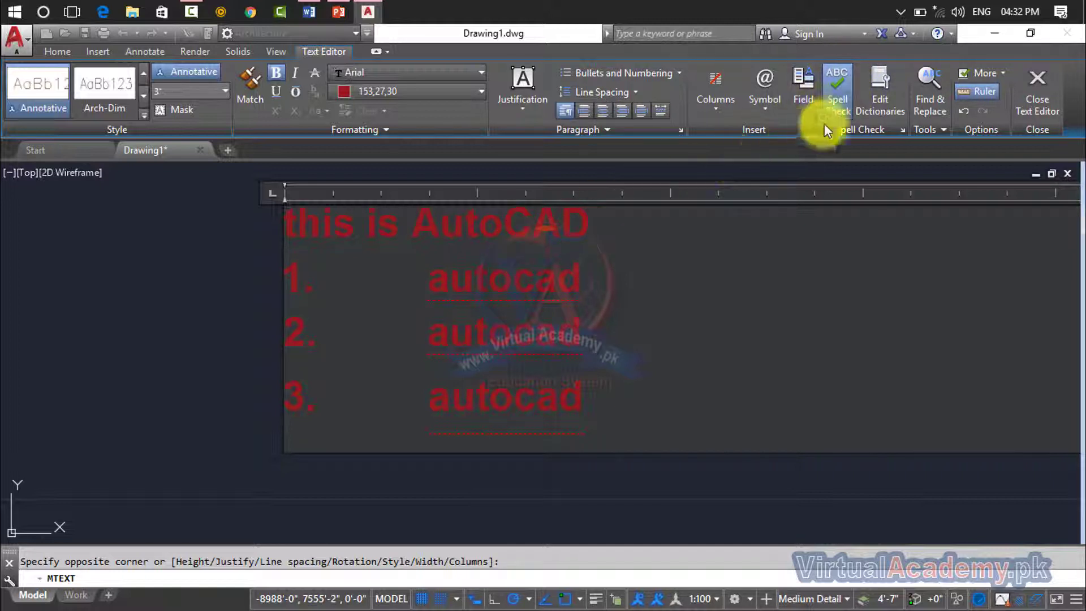
pyautogui.click(833, 107)
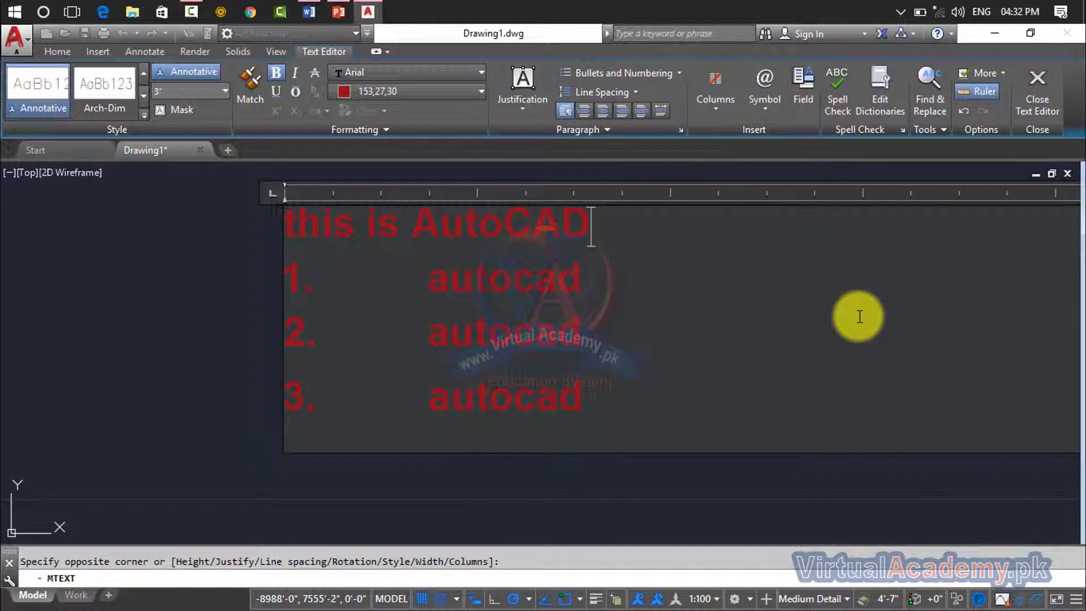
pyautogui.click(836, 104)
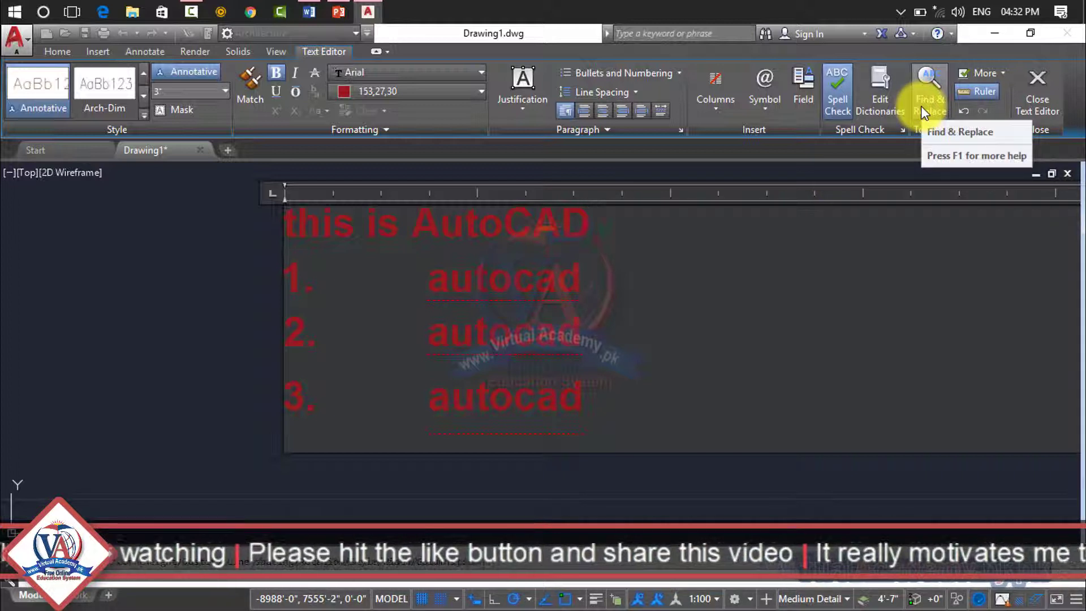
pyautogui.click(999, 73)
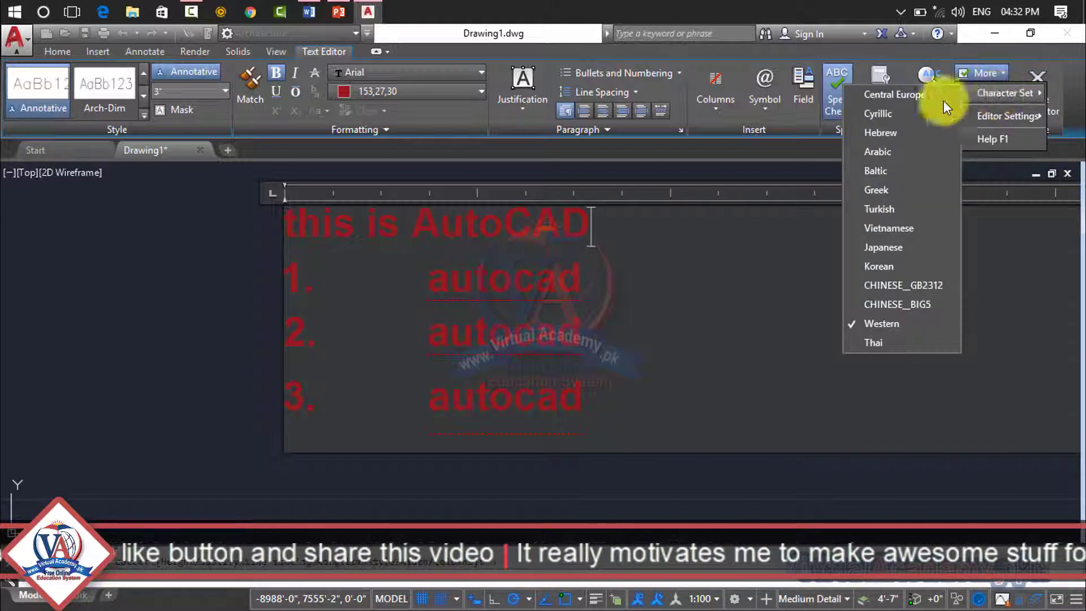
pyautogui.moveTo(1004, 93)
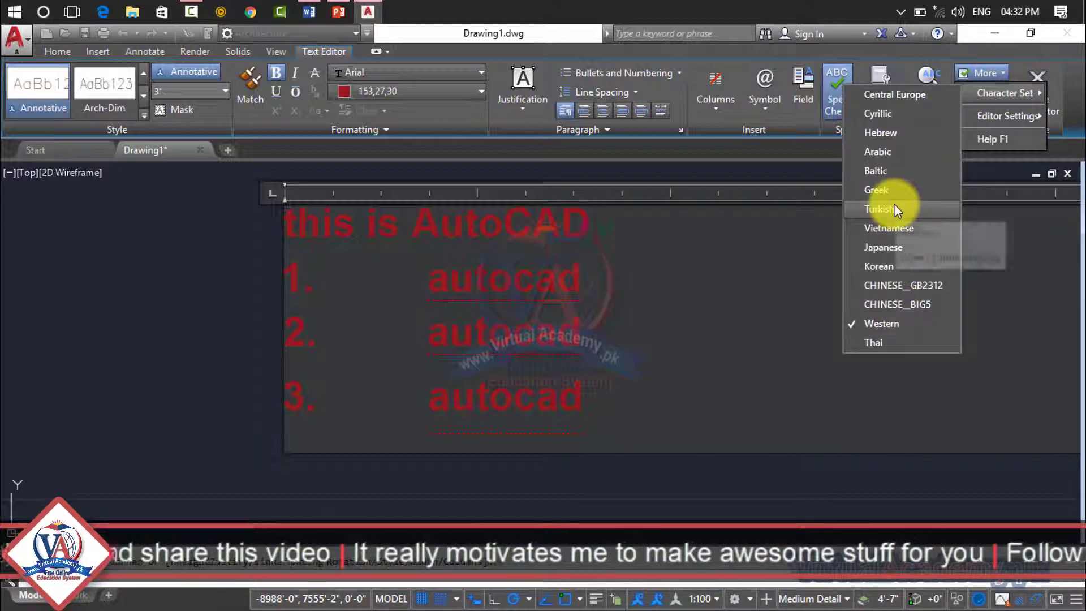
pyautogui.click(946, 58)
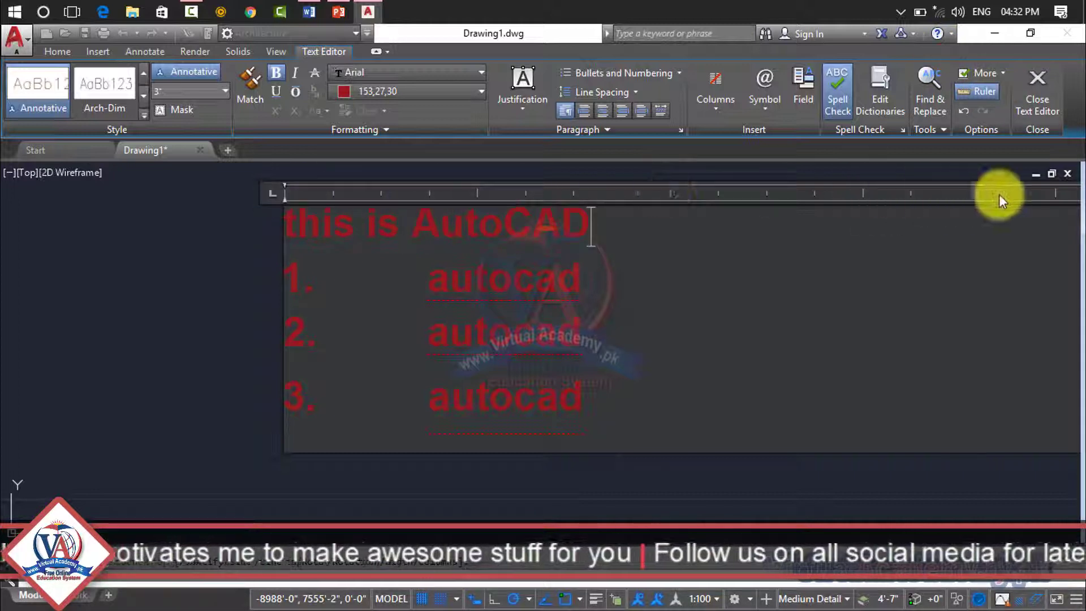
pyautogui.click(963, 92)
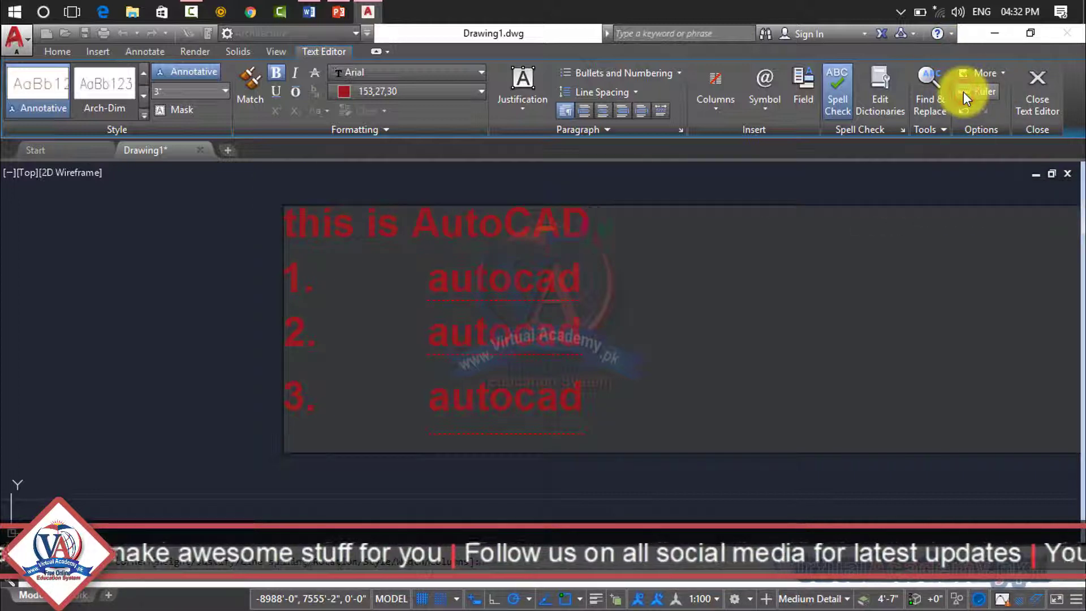
pyautogui.click(963, 91)
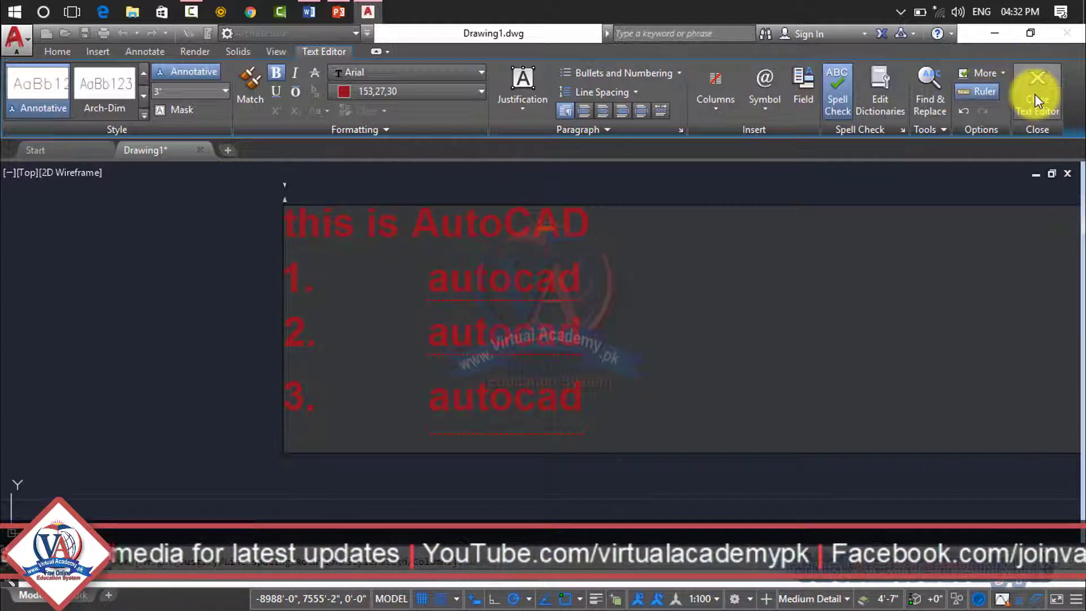
# Close the text editor and reselect the committed multiline text block
pyautogui.click(1033, 94)
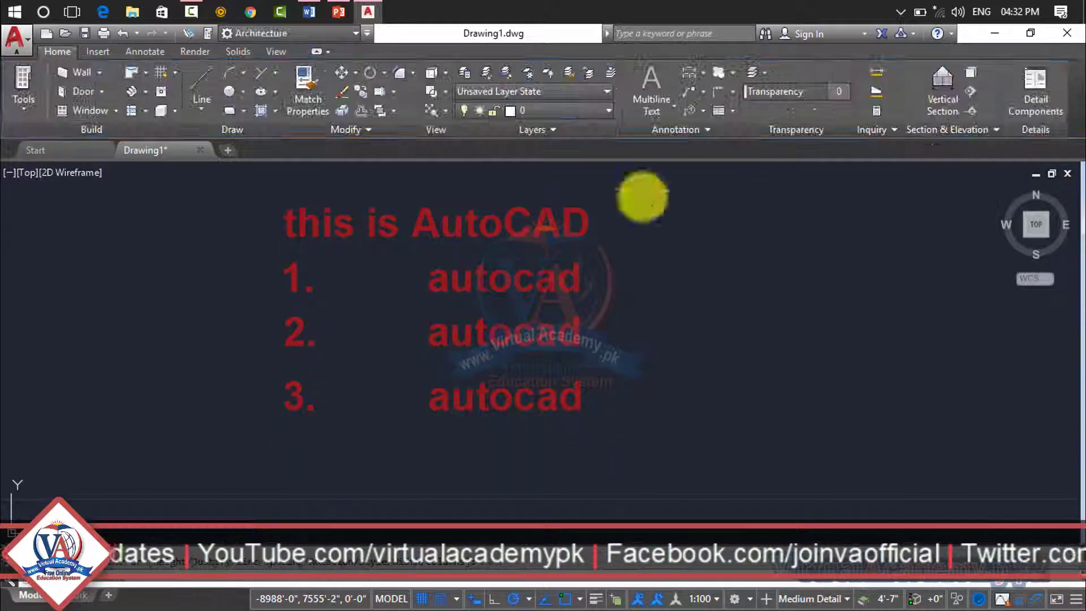
pyautogui.scroll(-4, 468, 284)
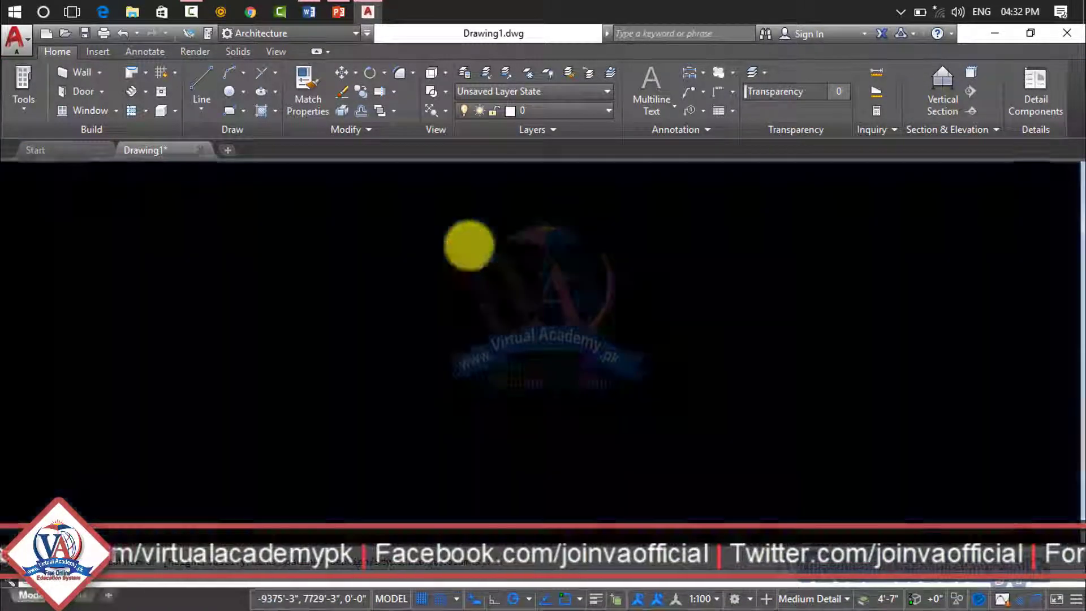
pyautogui.click(468, 242)
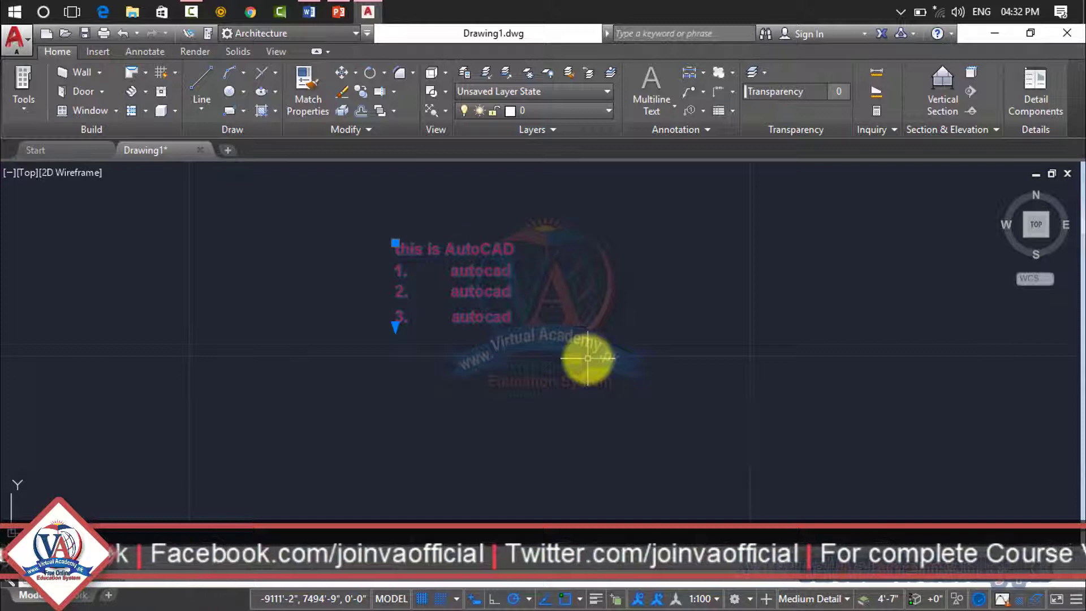
pyautogui.click(475, 254)
pyautogui.click(472, 243)
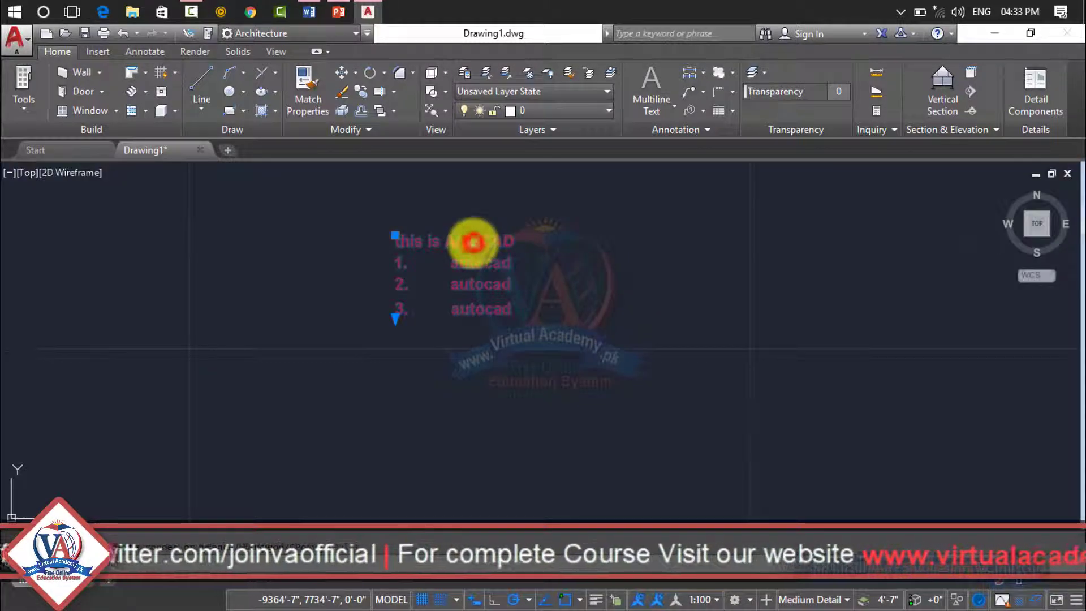
pyautogui.doubleClick(472, 244)
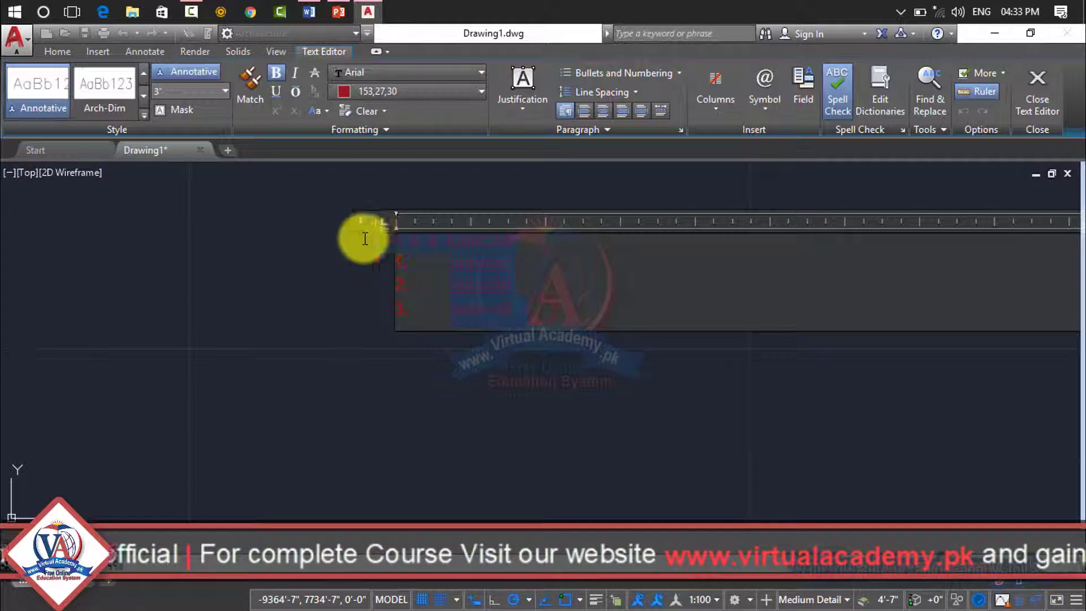
pyautogui.click(571, 371)
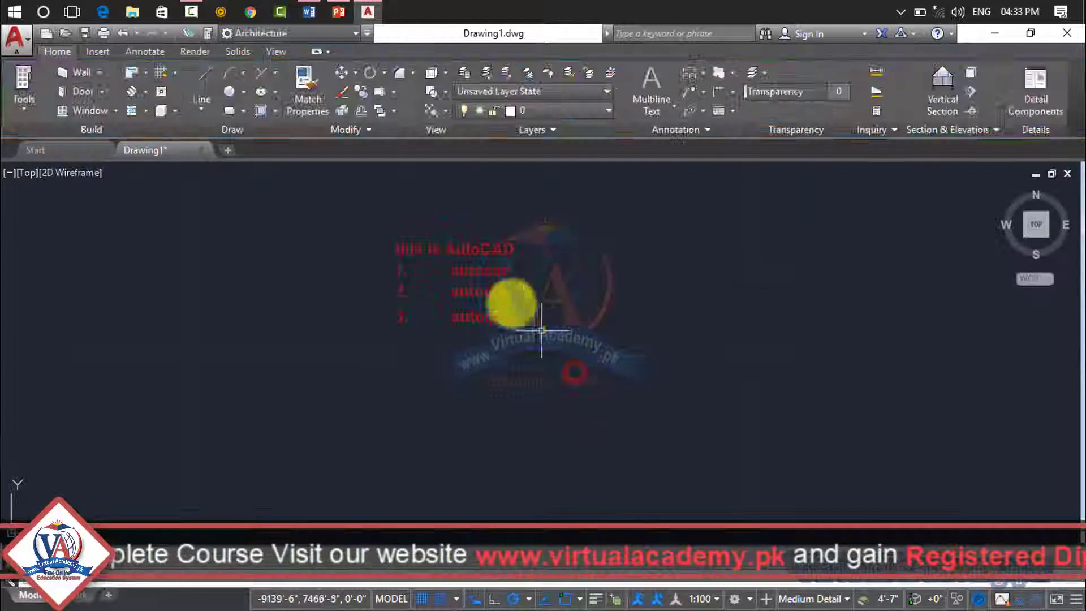
pyautogui.click(492, 274)
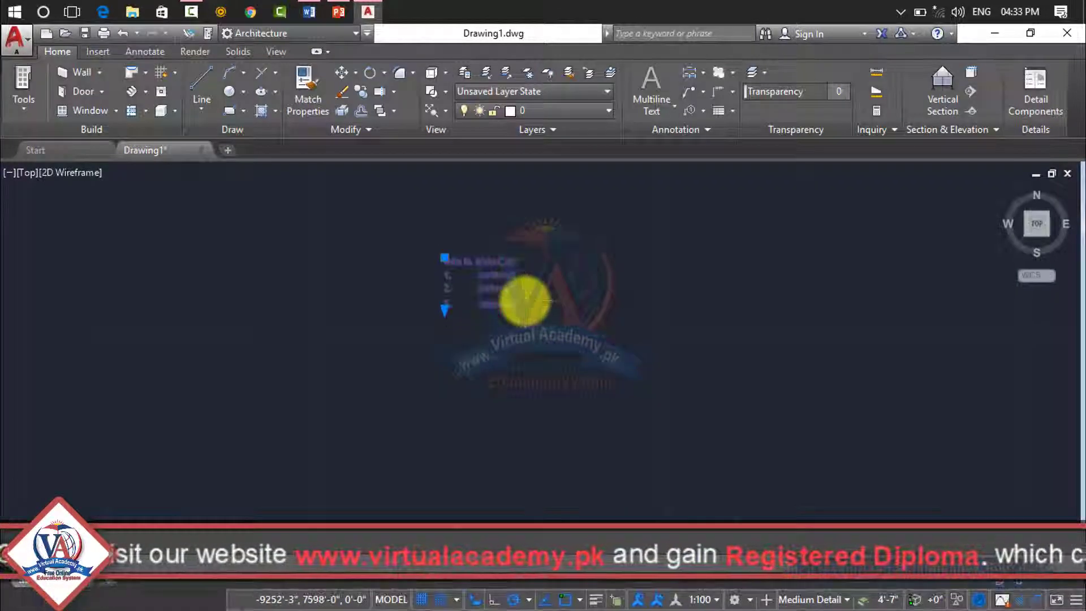
pyautogui.scroll(-4, 497, 294)
pyautogui.moveTo(502, 295)
pyautogui.mouseDown(button='middle')
pyautogui.moveTo(494, 305)
pyautogui.moveTo(344, 305)
pyautogui.mouseUp(button='middle')
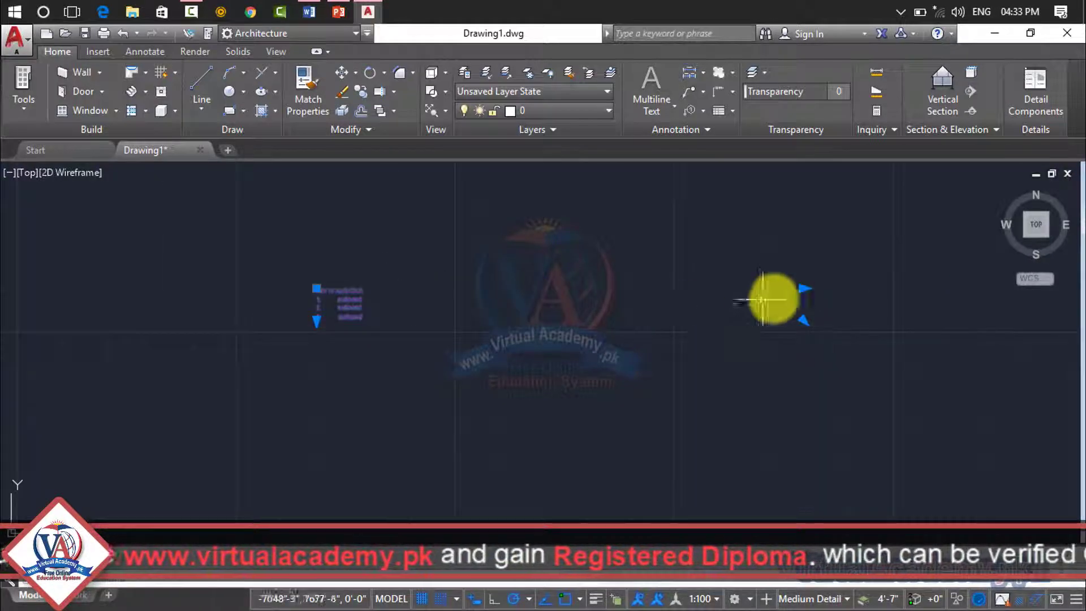
# Drag the text block's width grip left to narrow it, then reselect it and start COPY
pyautogui.click(804, 287)
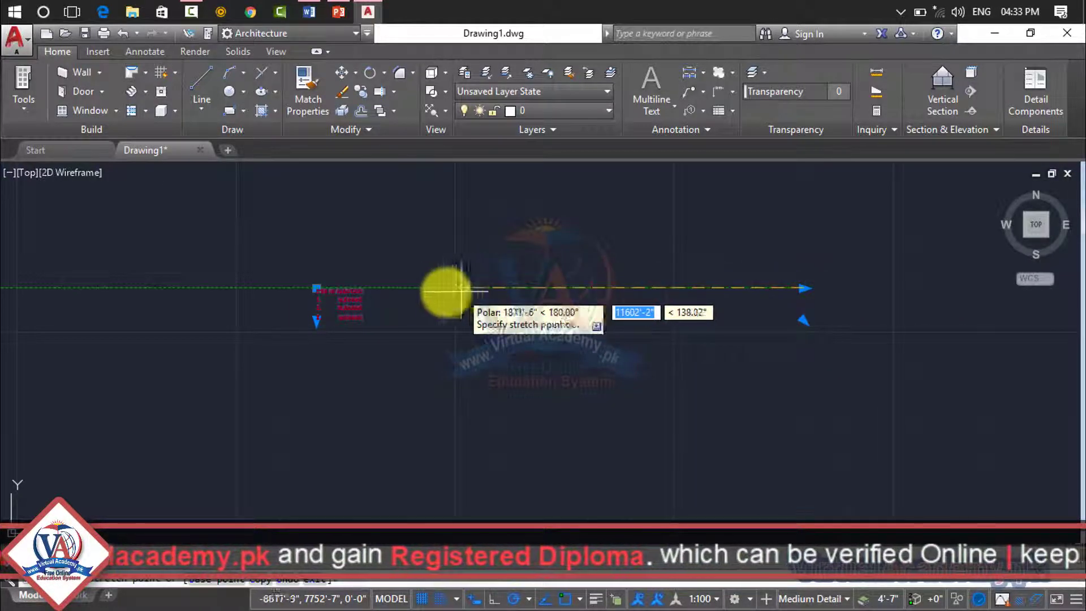
pyautogui.click(386, 292)
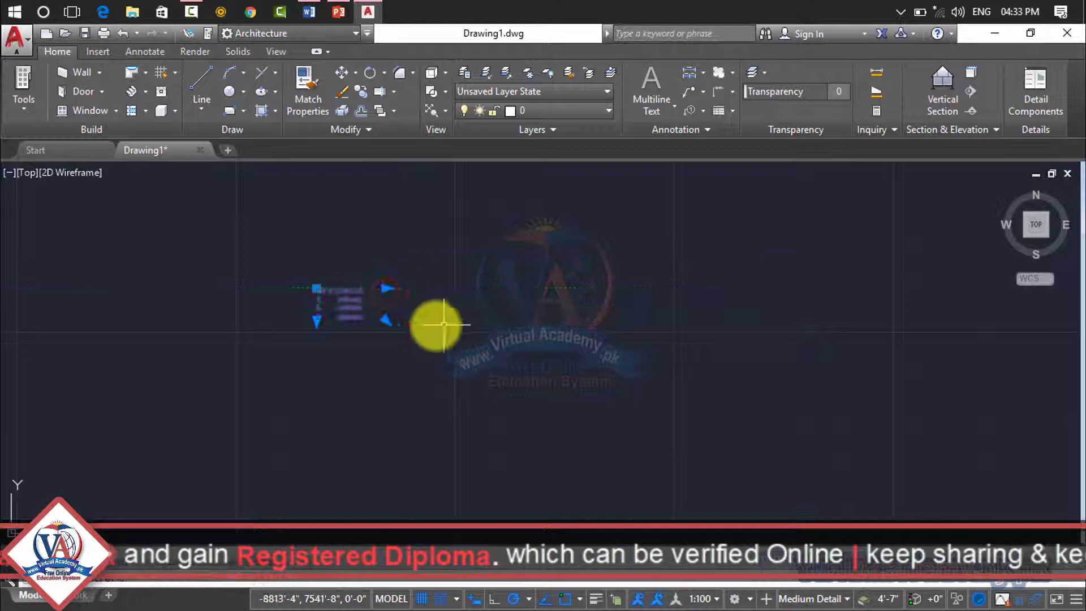
pyautogui.scroll(4, 367, 300)
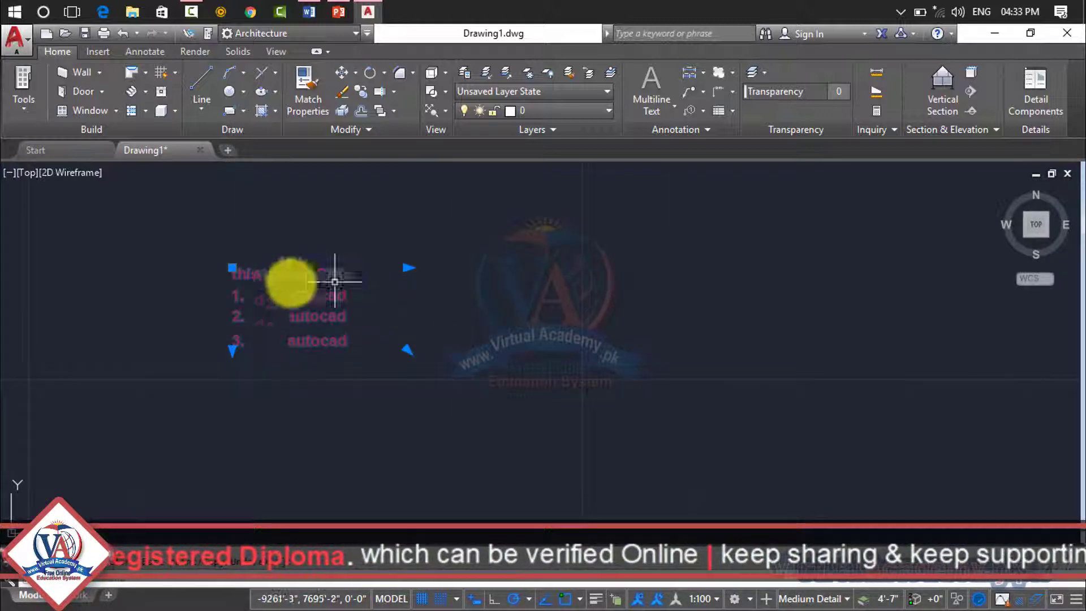
pyautogui.click(452, 300)
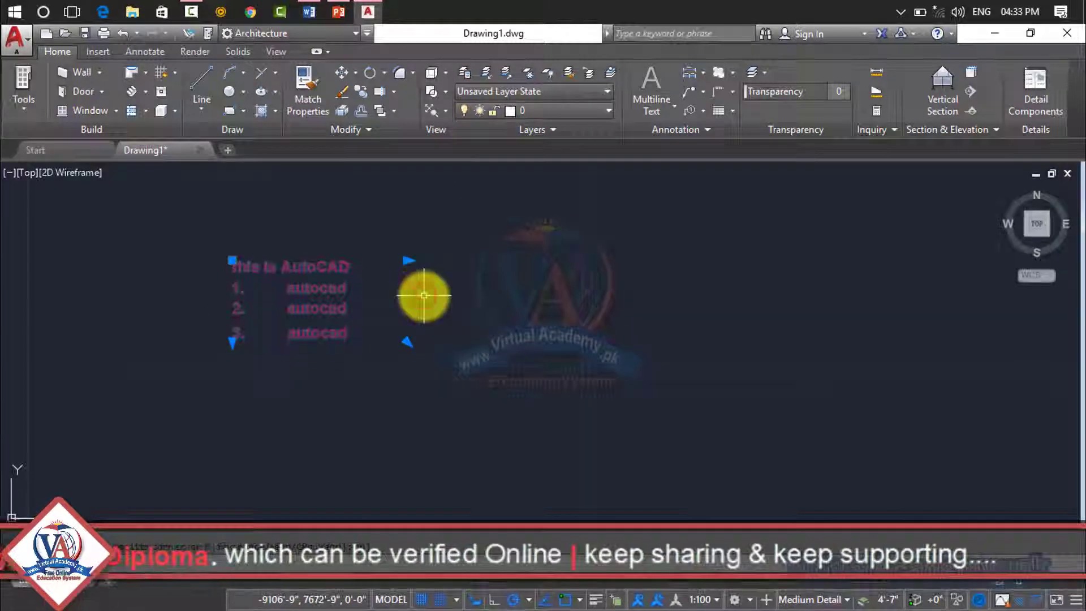
pyautogui.press('Escape')
pyautogui.click(326, 269)
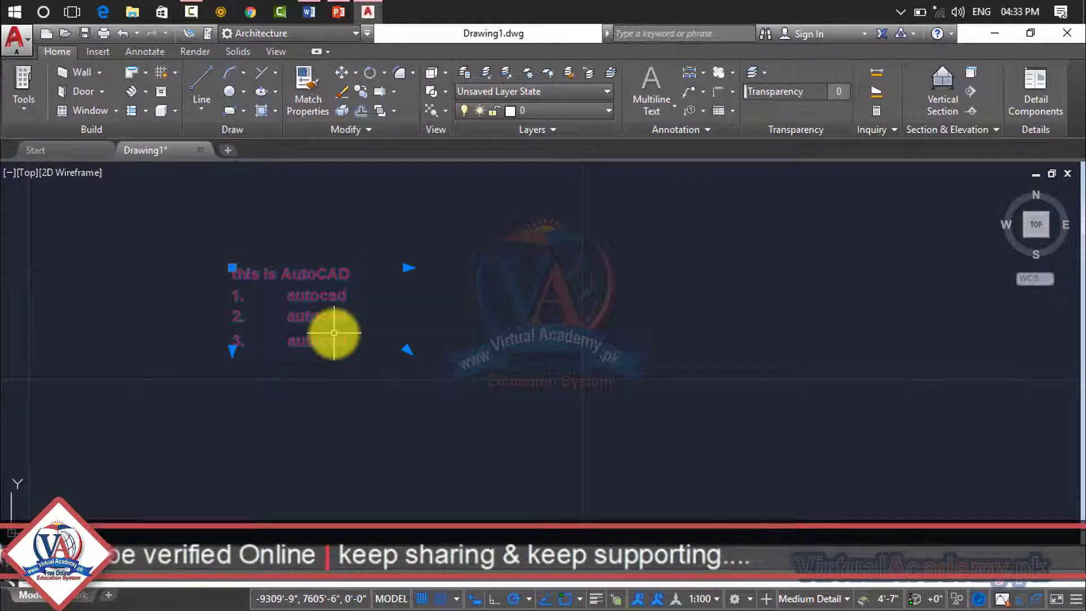
pyautogui.write('Cp')
pyautogui.press('Return')
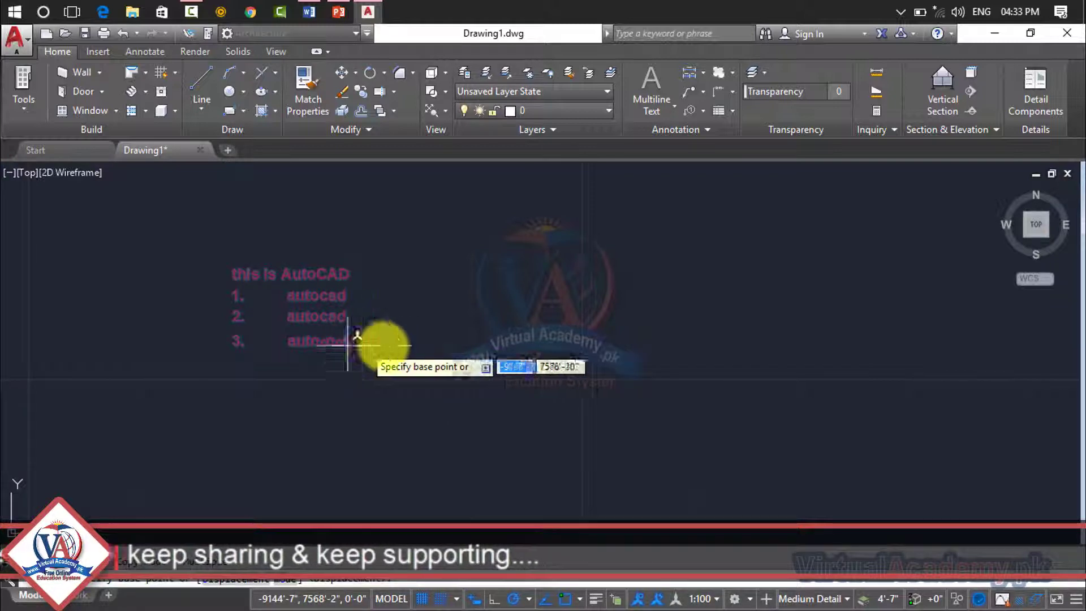
# Place copies of the text at the upper centre and bottom centre of the drawing
pyautogui.click(406, 350)
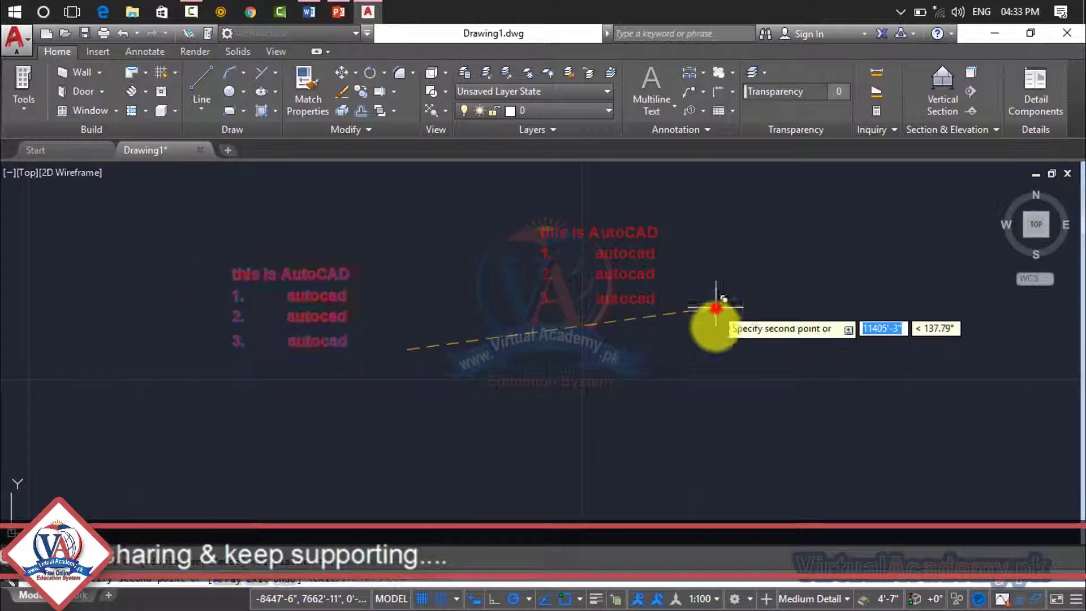
pyautogui.click(715, 309)
pyautogui.click(604, 476)
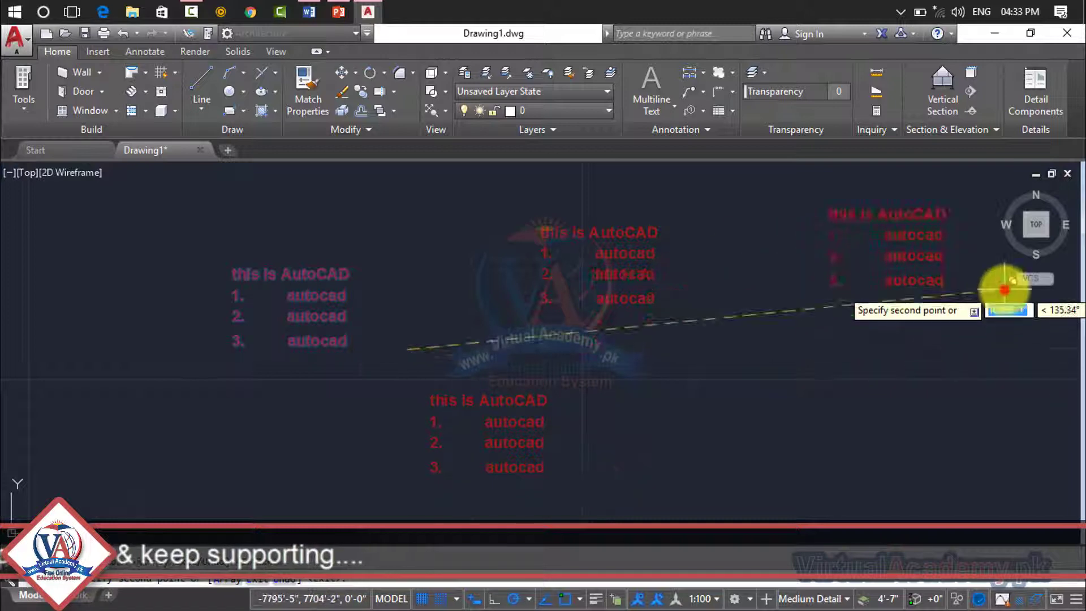
pyautogui.press('Escape')
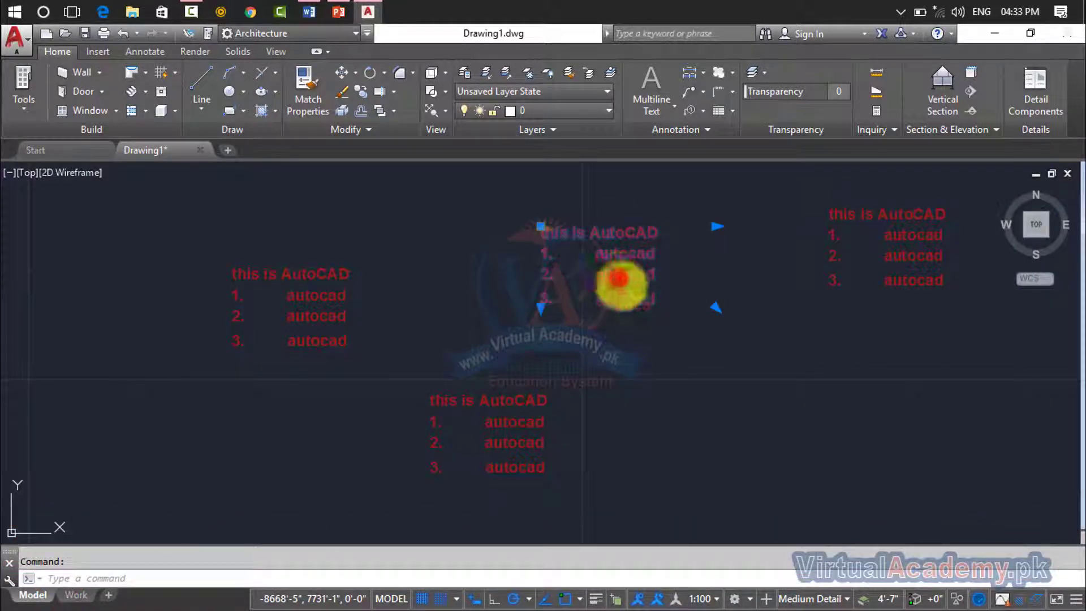
# Retype two copies as 'hello', then select every object in the drawing for erasing
pyautogui.doubleClick(618, 281)
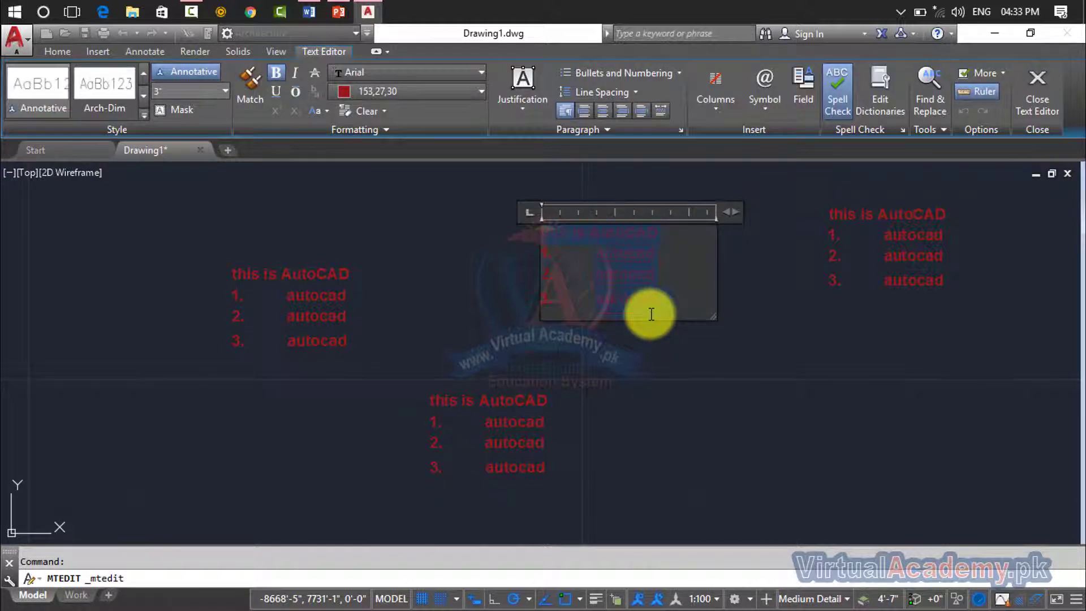
pyautogui.write('hello')
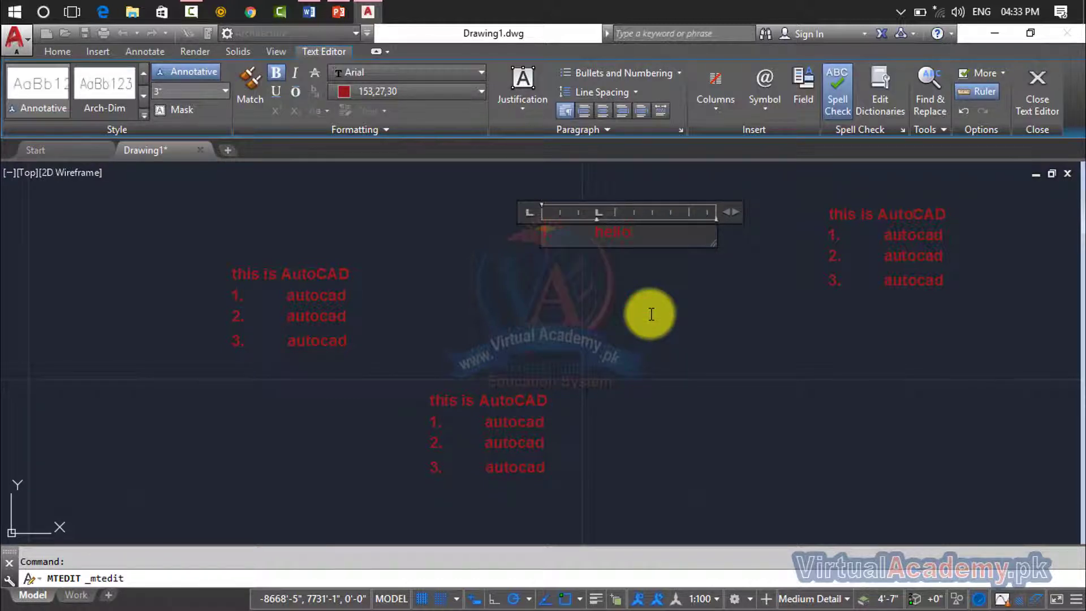
pyautogui.click(650, 314)
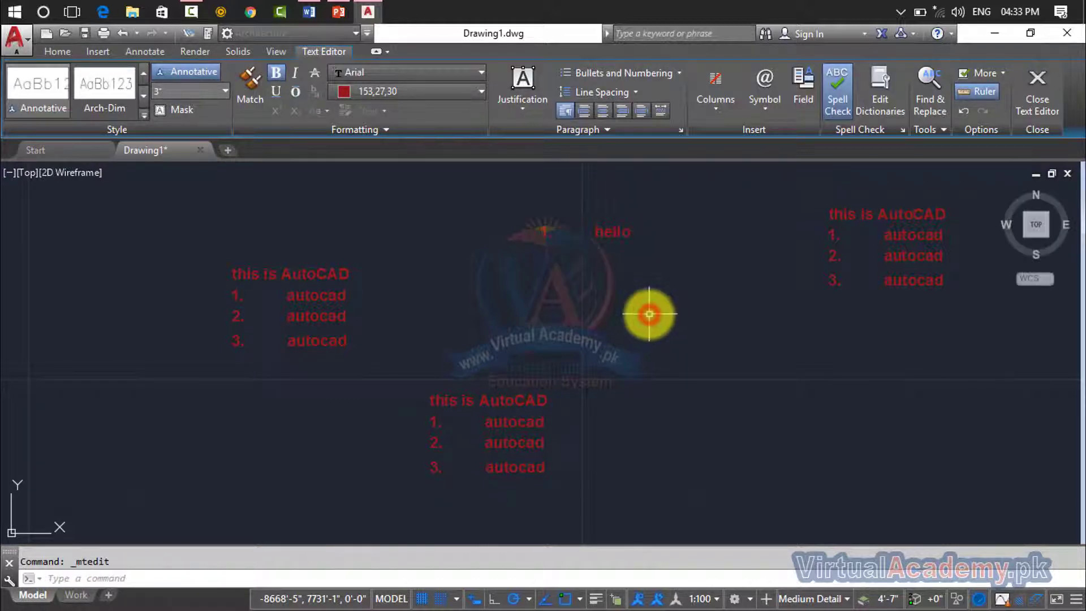
pyautogui.click(913, 281)
pyautogui.doubleClick(913, 281)
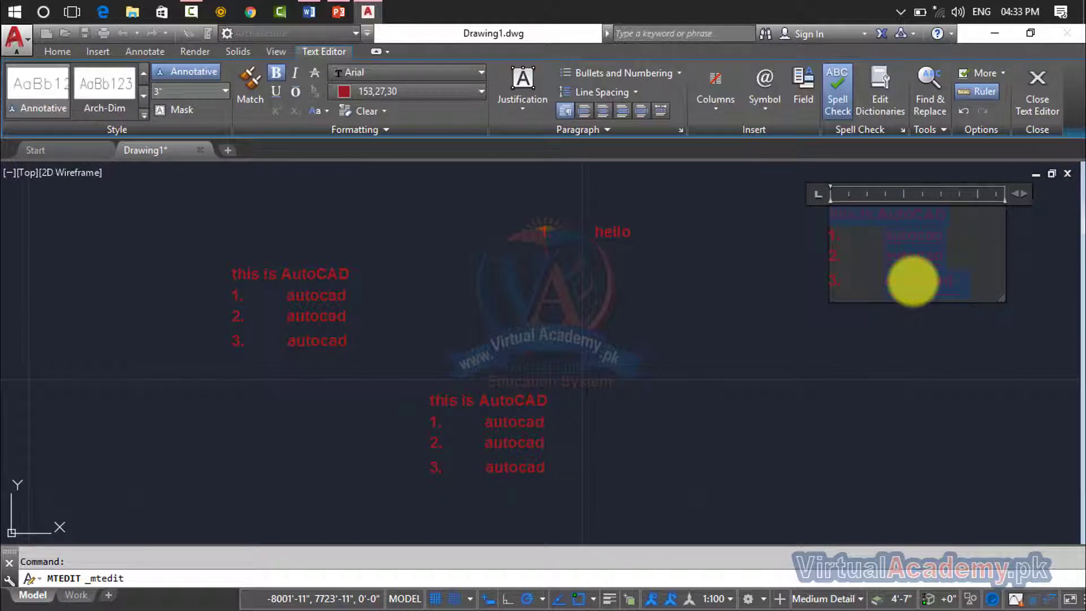
pyautogui.write('1. hello')
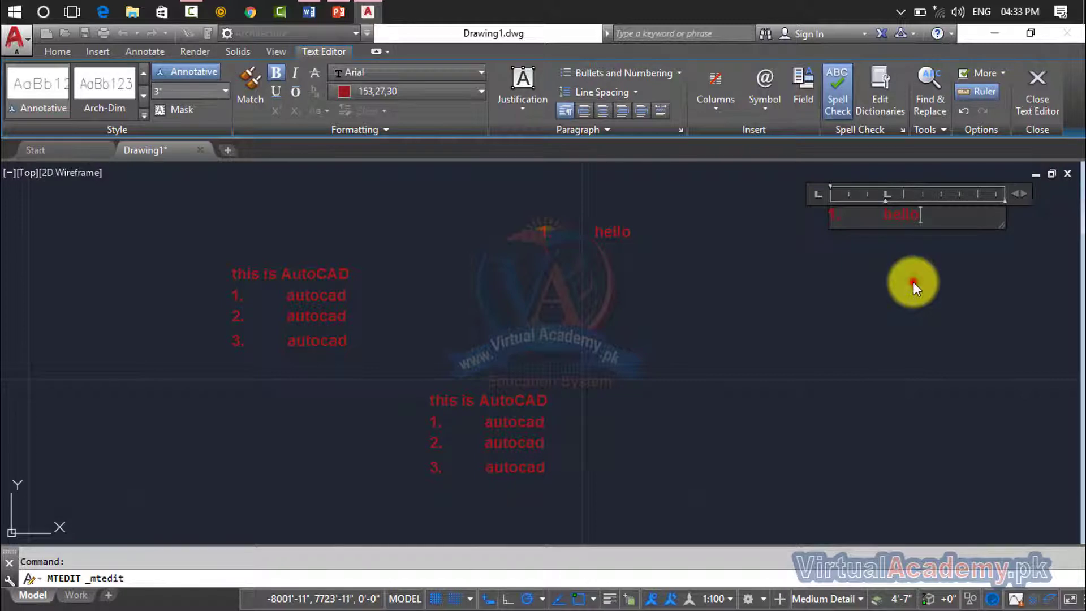
pyautogui.click(913, 281)
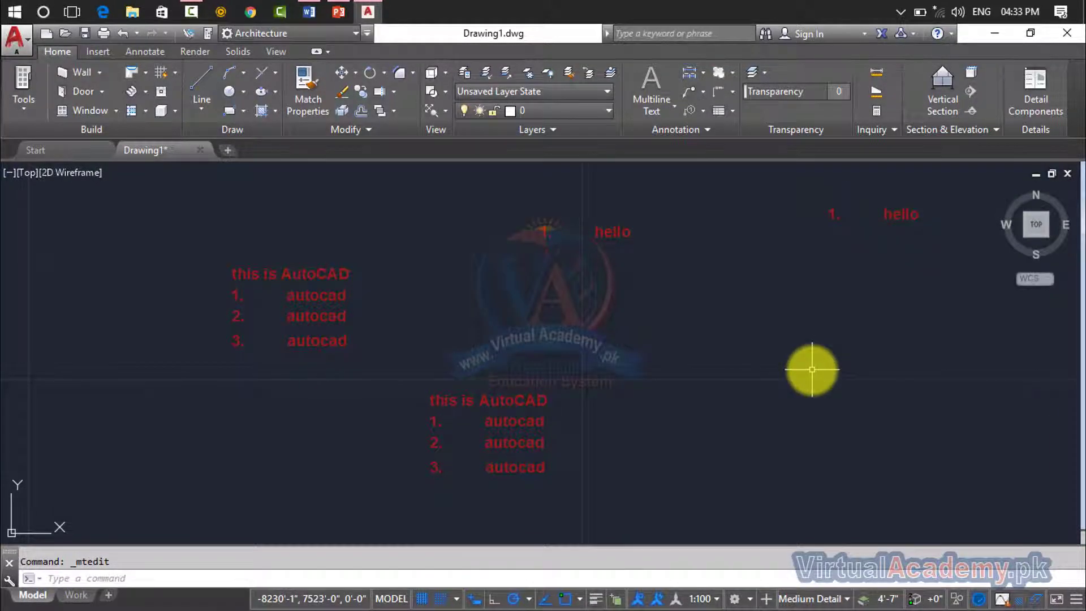
pyautogui.hotkey('ctrl', 'a')
pyautogui.press('Delete')
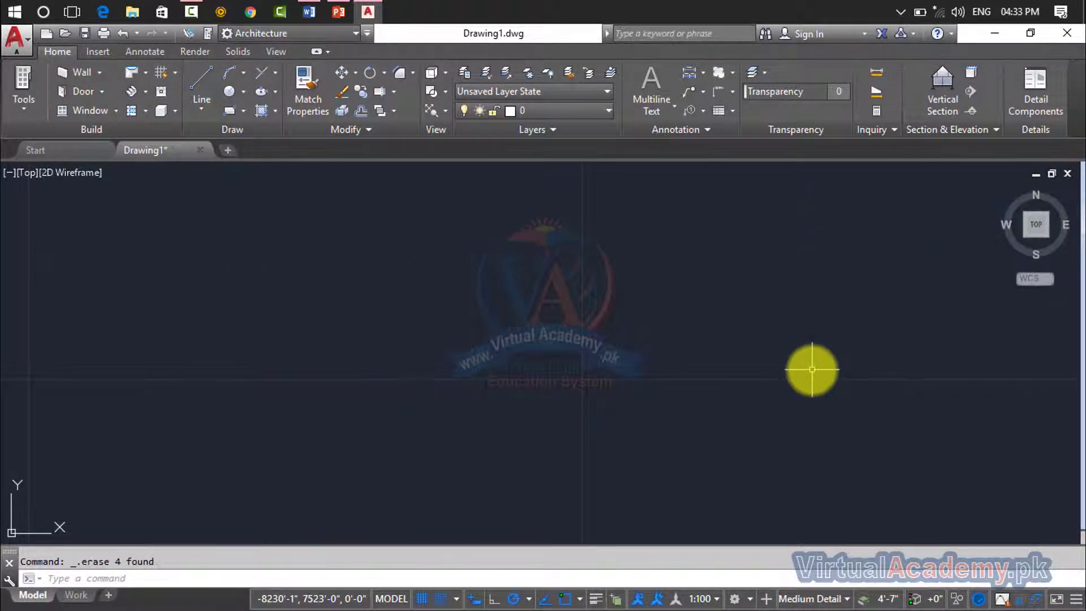